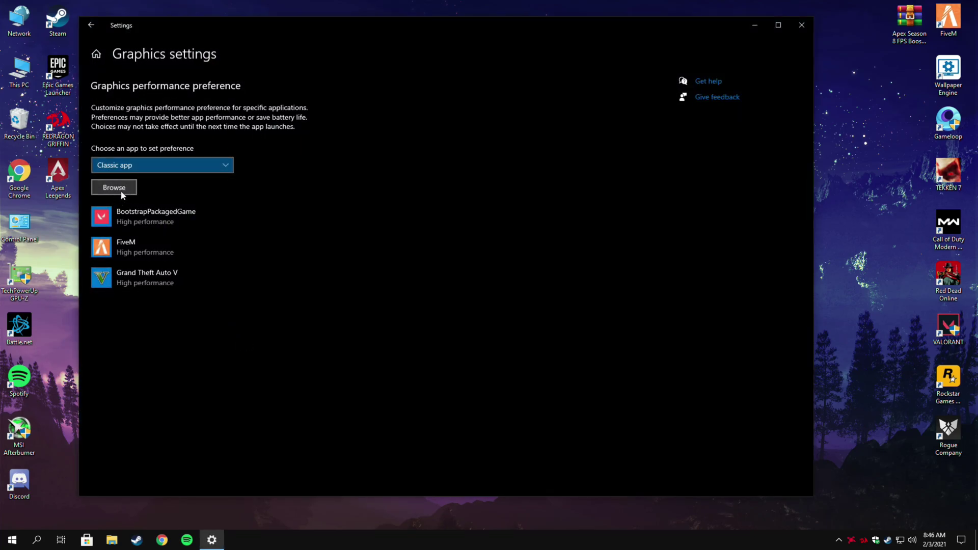
# Add the Apex Leegends desktop shortcut as a classic app in the graphics performance preference list
pyautogui.click(124, 192)
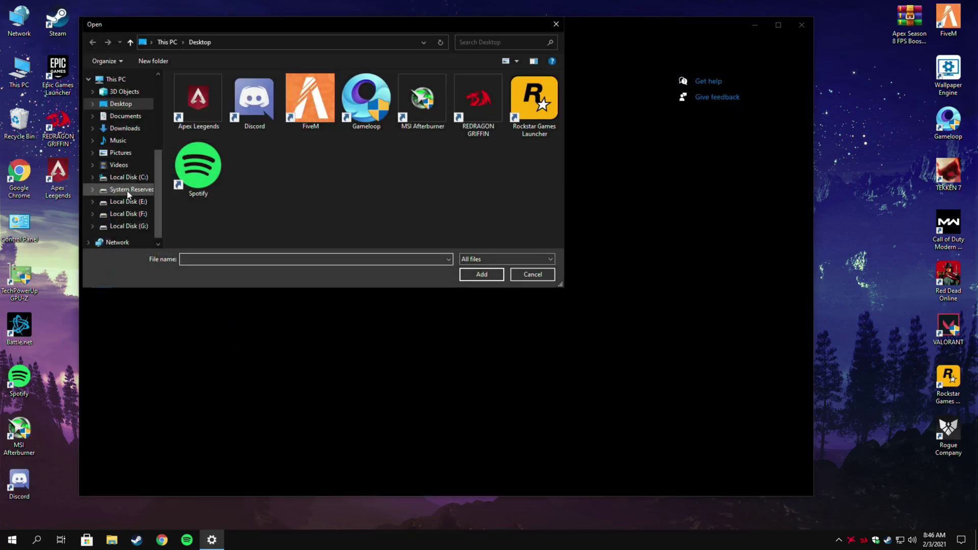
pyautogui.click(183, 93)
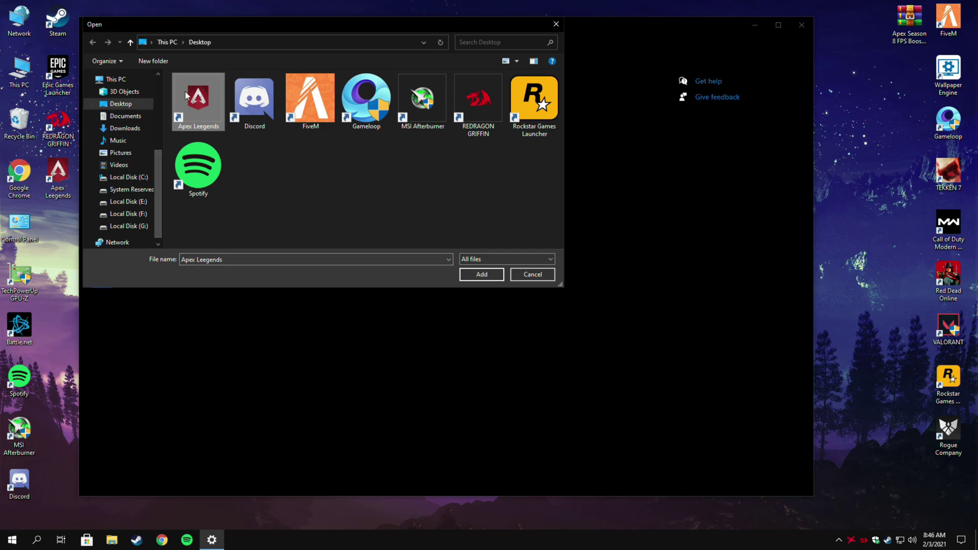
pyautogui.click(493, 276)
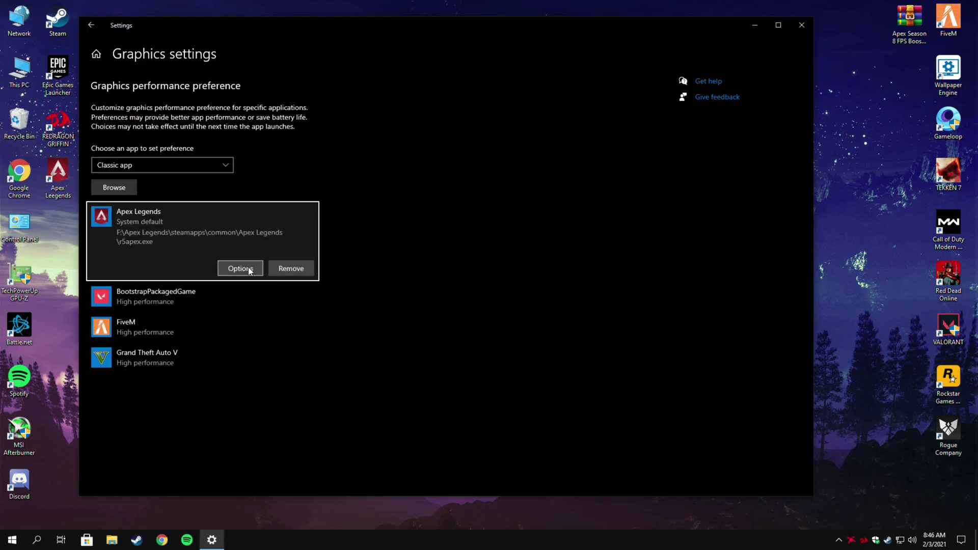
# Set the graphics preference of Apex Legends to High performance, save it and close Settings
pyautogui.click(249, 268)
pyautogui.click(365, 291)
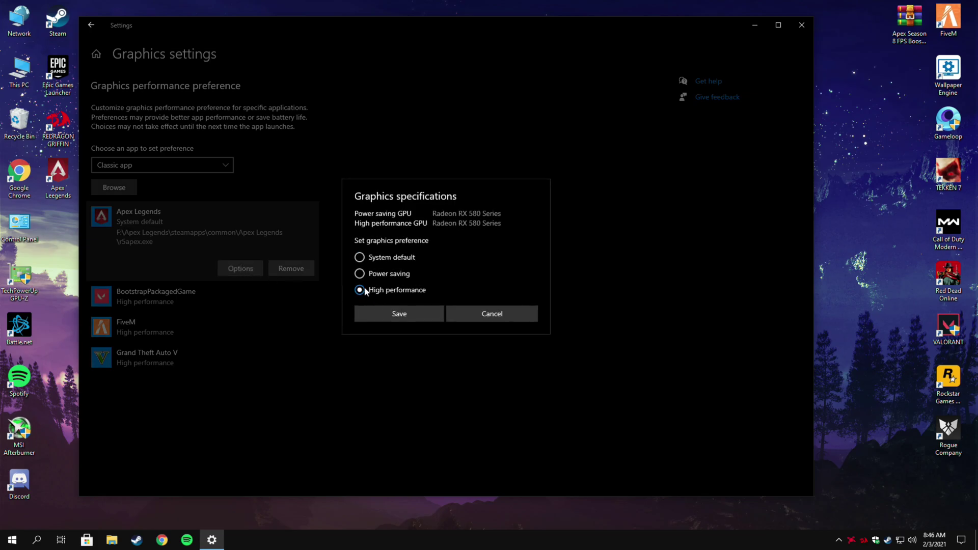
pyautogui.click(394, 315)
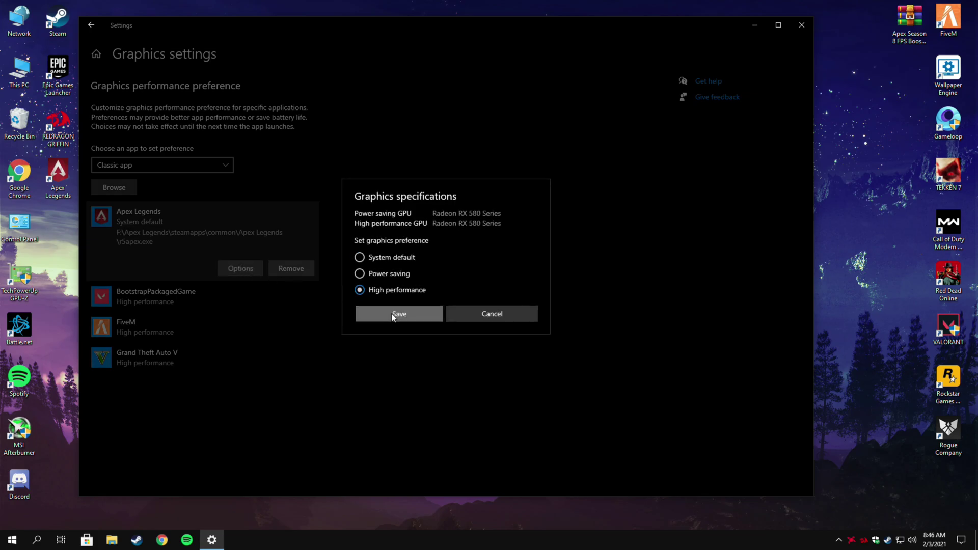
pyautogui.click(801, 25)
# Search Windows for "Game Mode" and open the Game Mode settings
pyautogui.click(36, 544)
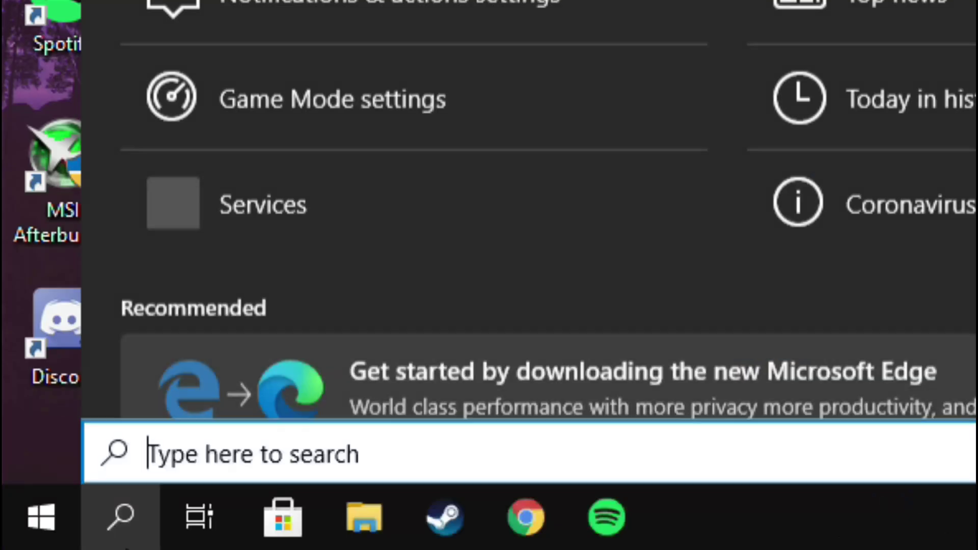
pyautogui.write('Game Mode')
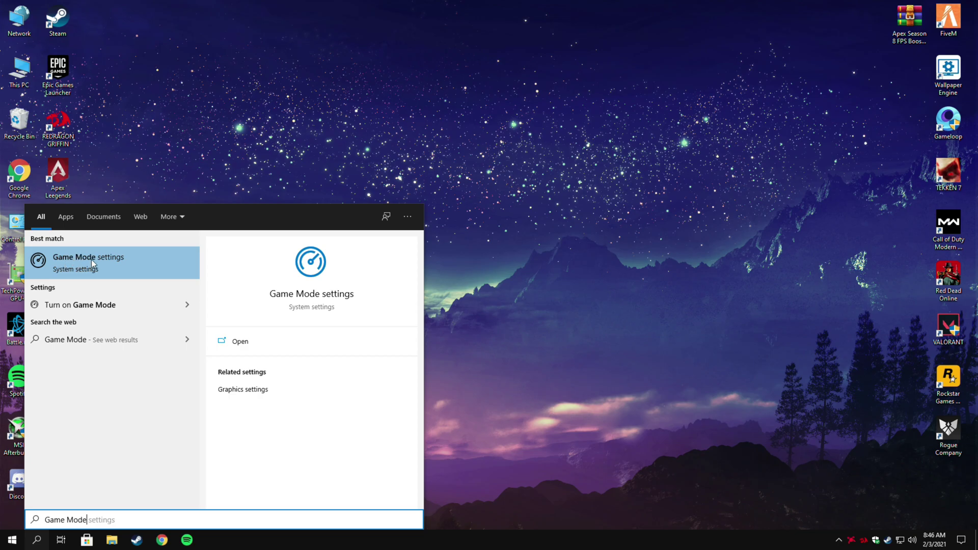
pyautogui.click(236, 339)
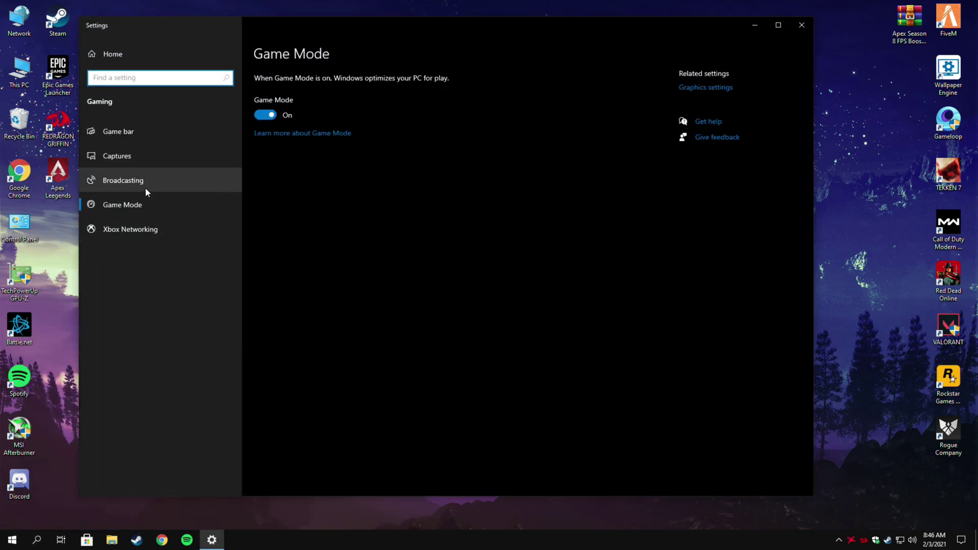
# Check the gaming settings for Broadcasting, background recording under Captures, and Game bar
pyautogui.click(158, 184)
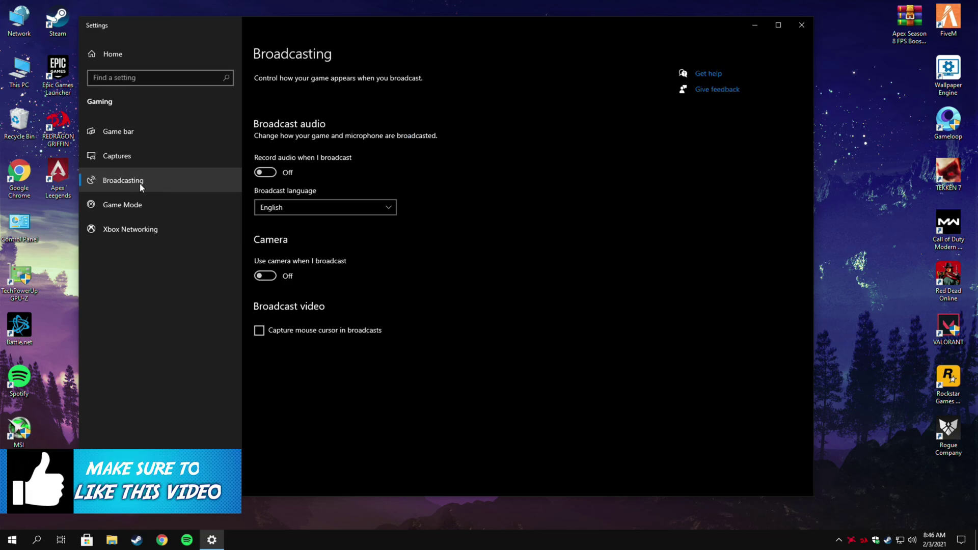
pyautogui.click(142, 161)
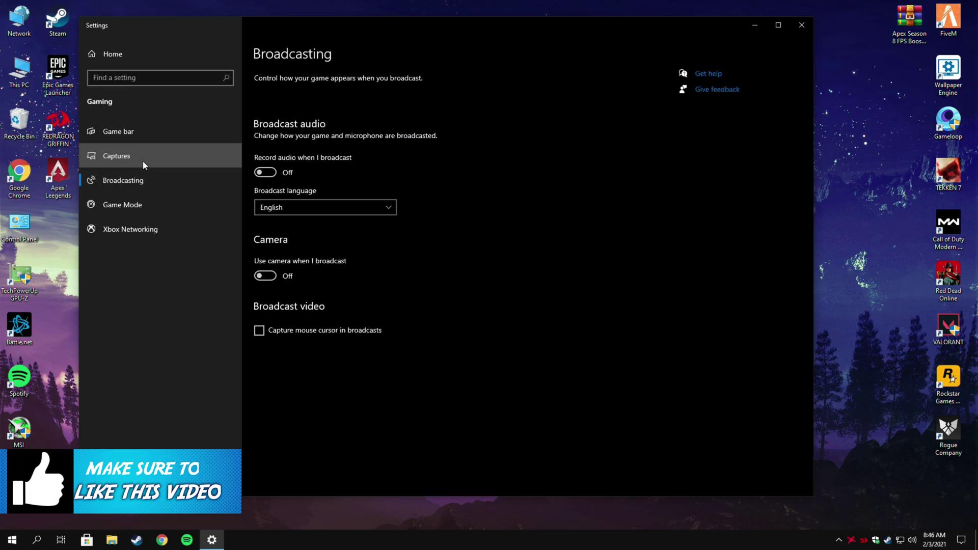
pyautogui.click(265, 240)
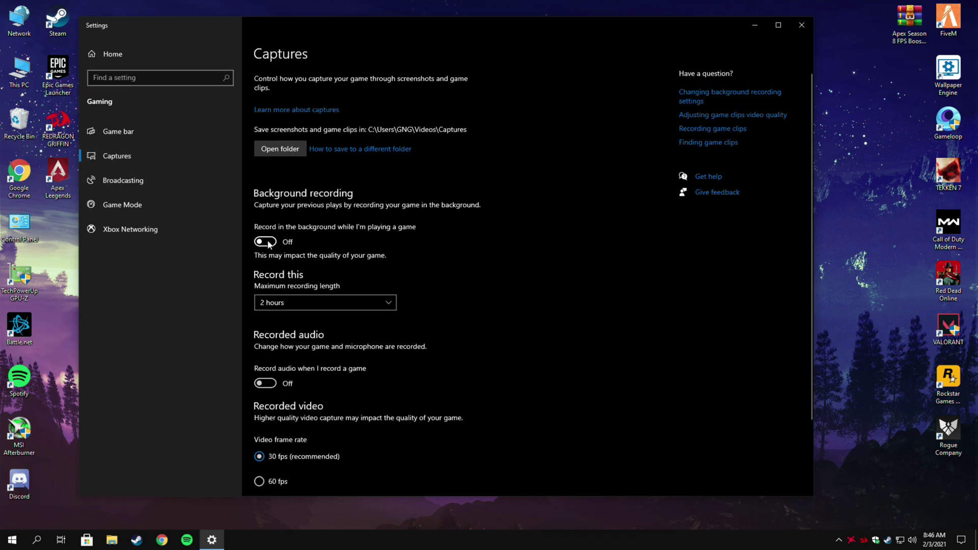
pyautogui.click(141, 136)
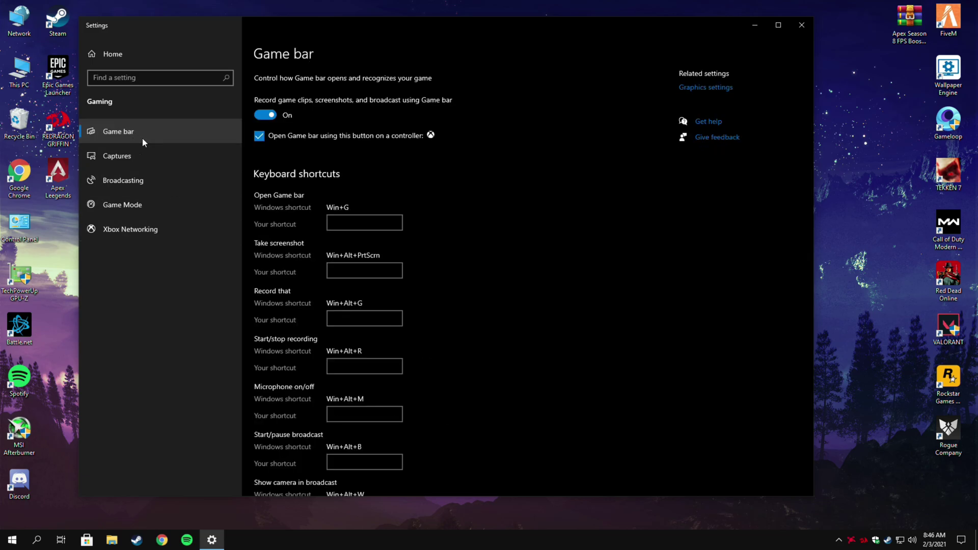
# Return to the Game Mode settings, switch Game Mode off and on again, and close Settings
pyautogui.click(162, 204)
pyautogui.click(265, 115)
pyautogui.click(266, 115)
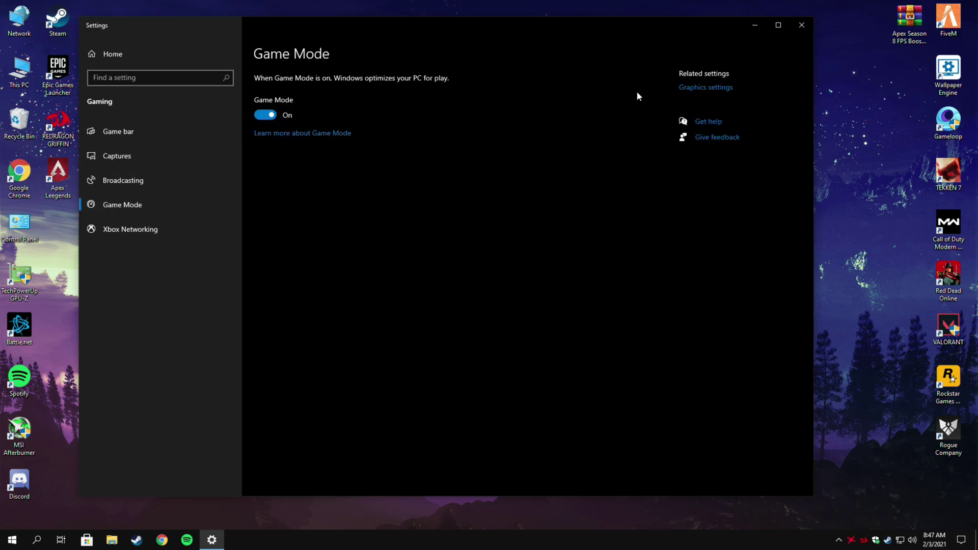
pyautogui.click(797, 28)
# Open the advanced system settings from the properties of This PC and move the System Properties dialog aside
pyautogui.click(17, 80)
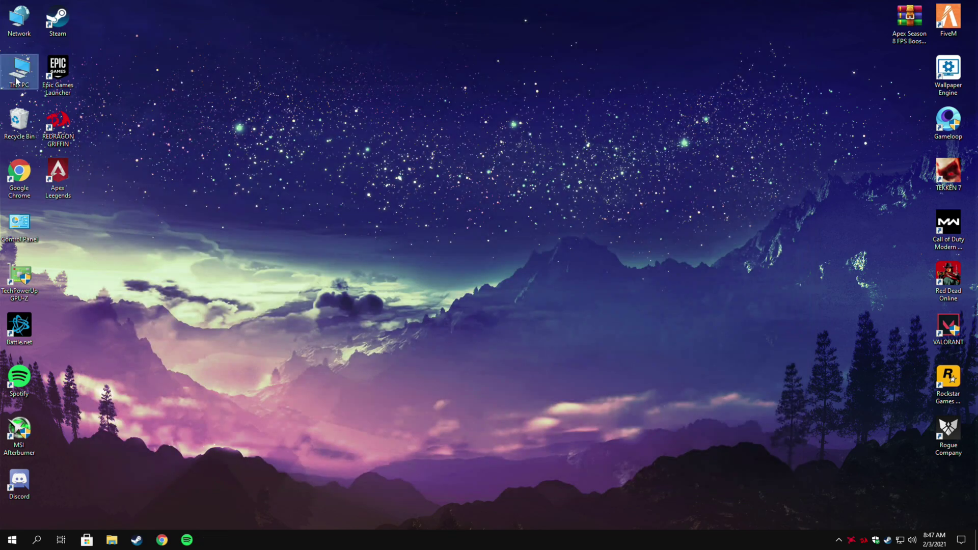
pyautogui.rightClick(19, 78)
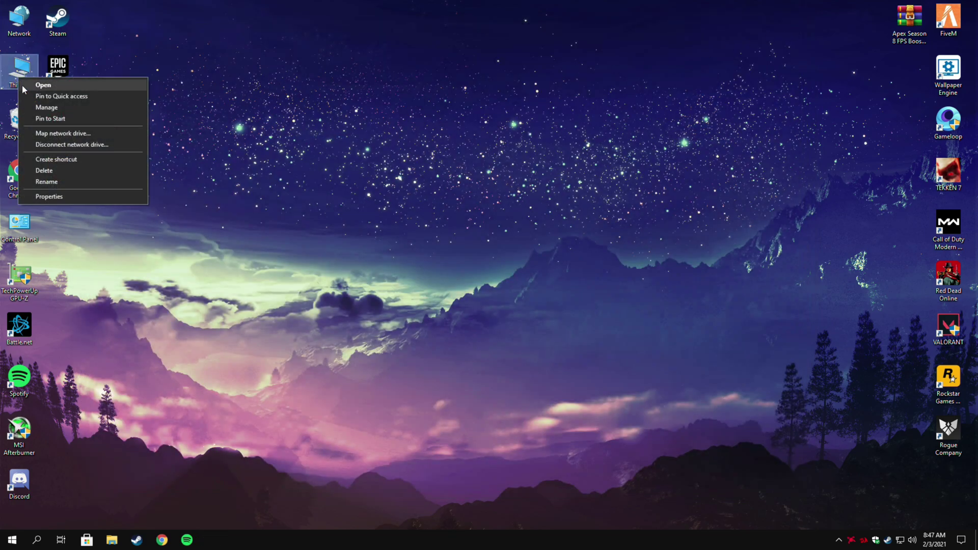
pyautogui.click(49, 197)
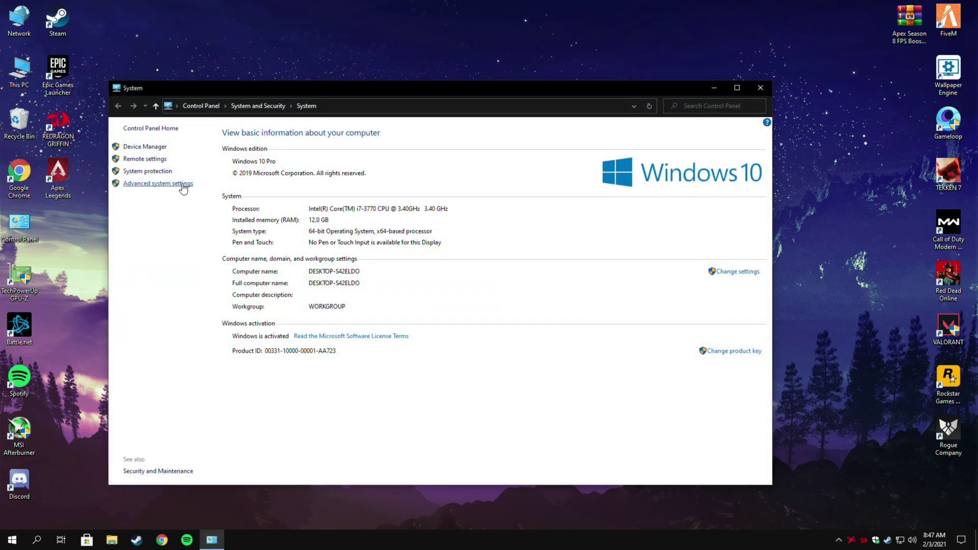
pyautogui.click(171, 186)
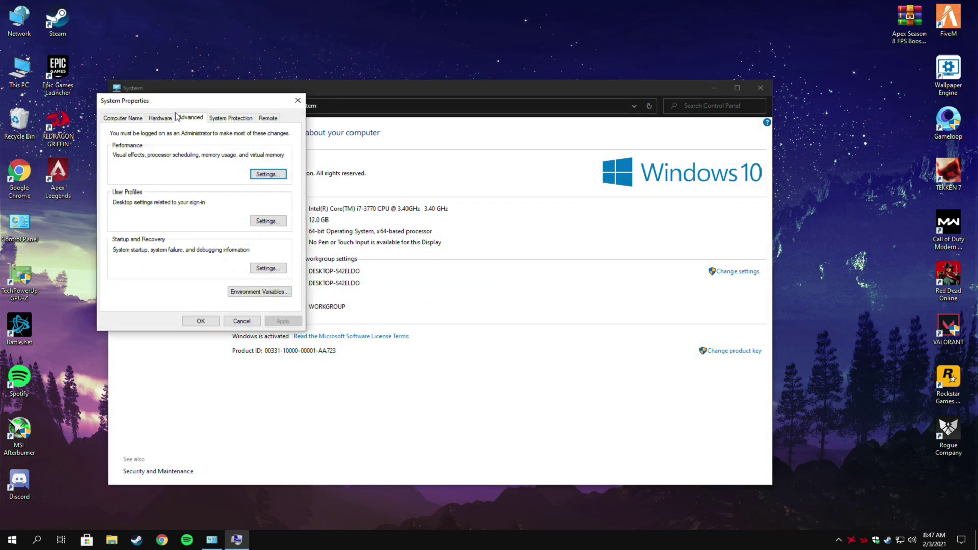
pyautogui.moveTo(175, 116)
pyautogui.mouseDown()
pyautogui.moveTo(249, 115)
pyautogui.moveTo(357, 135)
pyautogui.mouseUp()
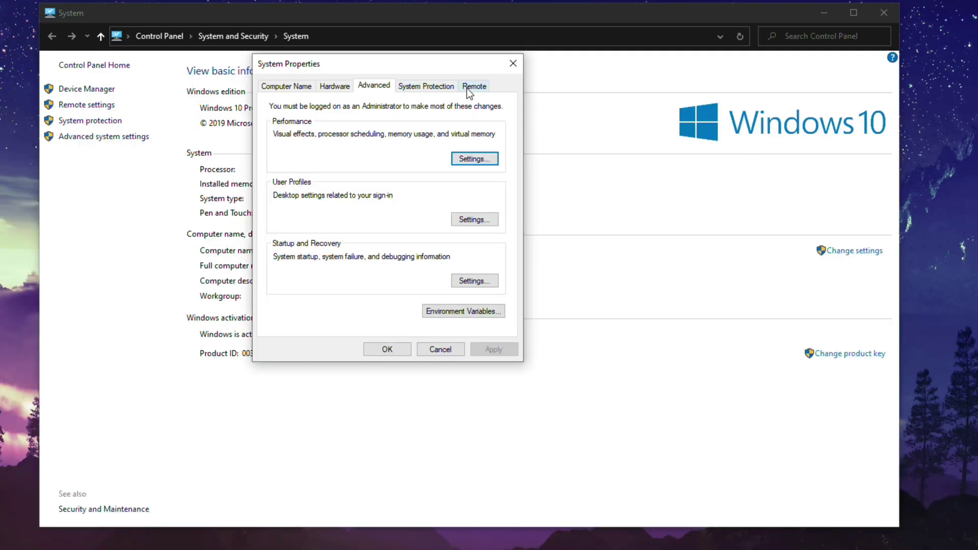
# Disallow Remote Assistance connections to this computer, apply the change and close the system windows
pyautogui.click(468, 88)
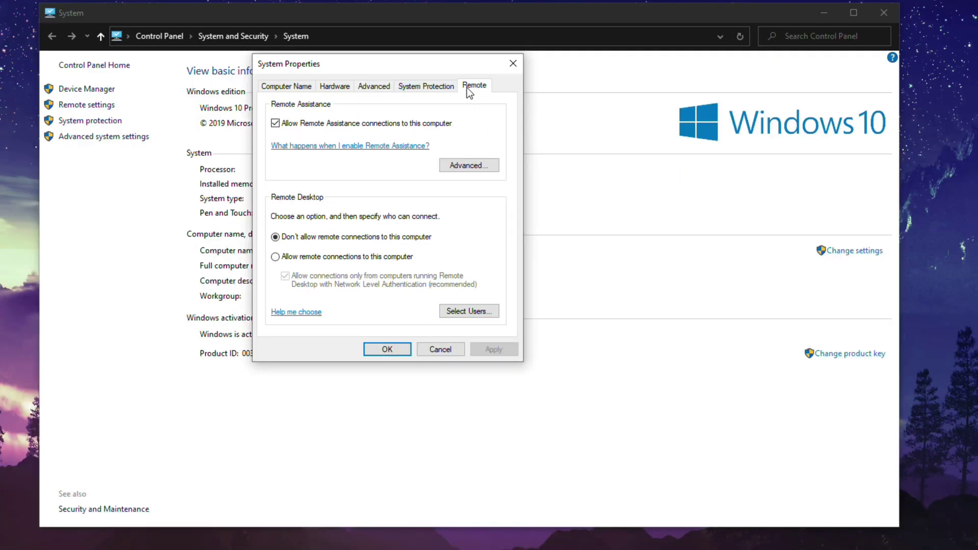
pyautogui.click(294, 126)
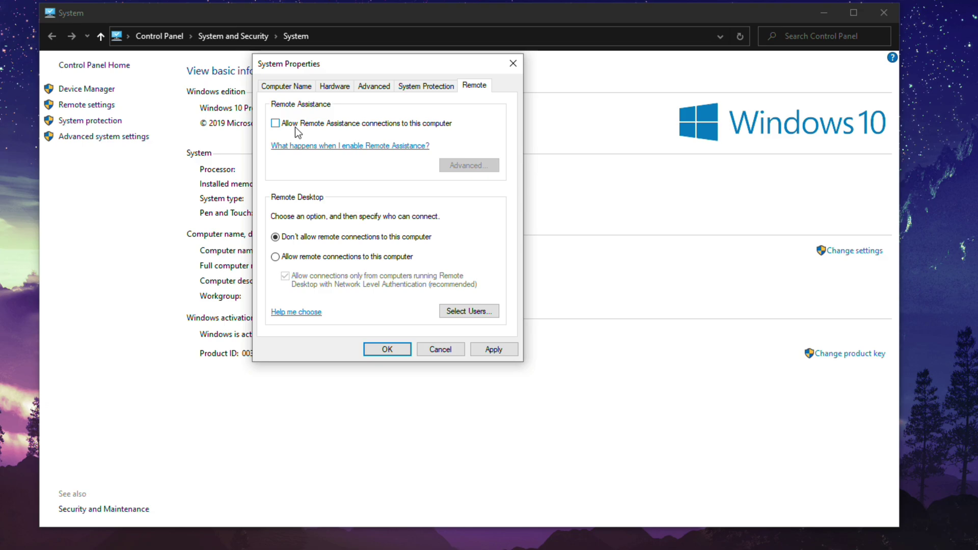
pyautogui.click(492, 350)
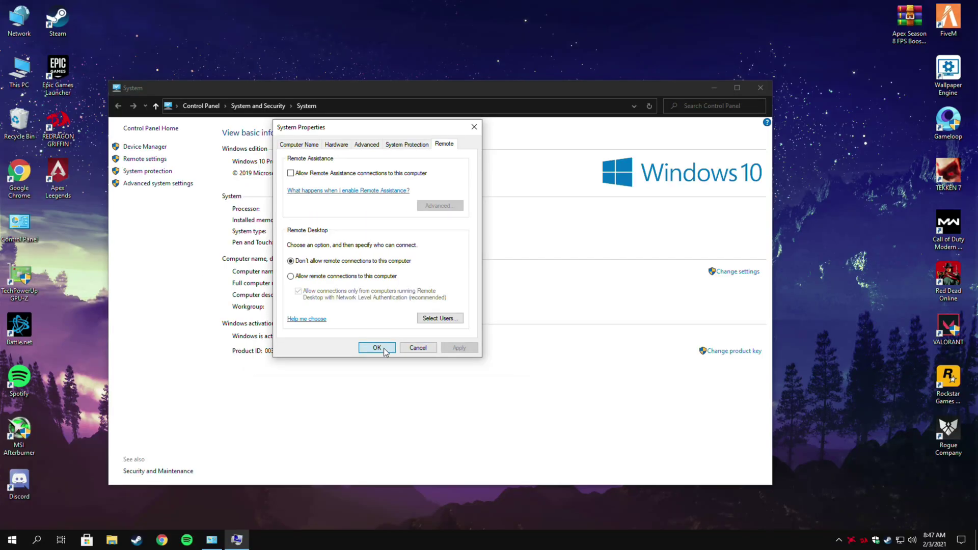
pyautogui.click(396, 351)
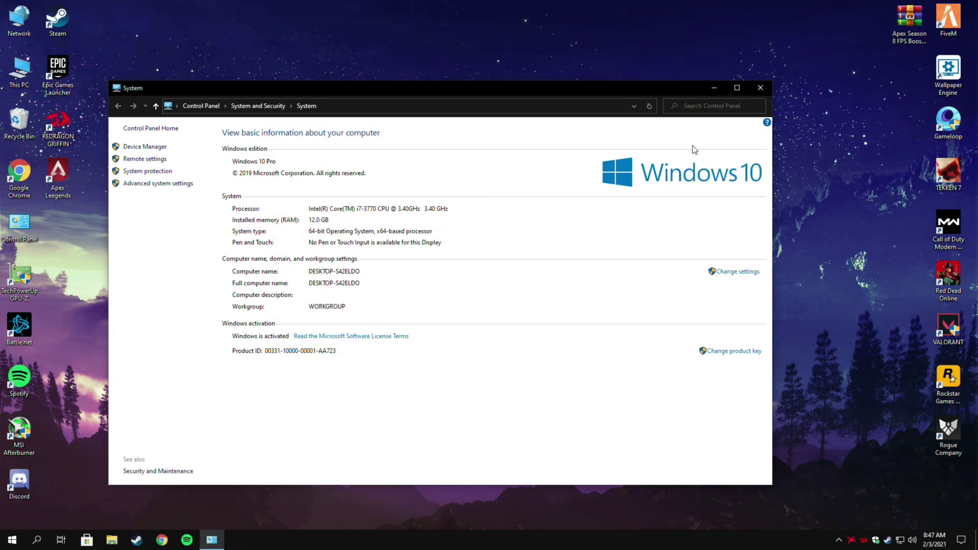
pyautogui.click(760, 88)
# Search Windows for "Notification" and open the Notifications & actions settings
pyautogui.click(36, 540)
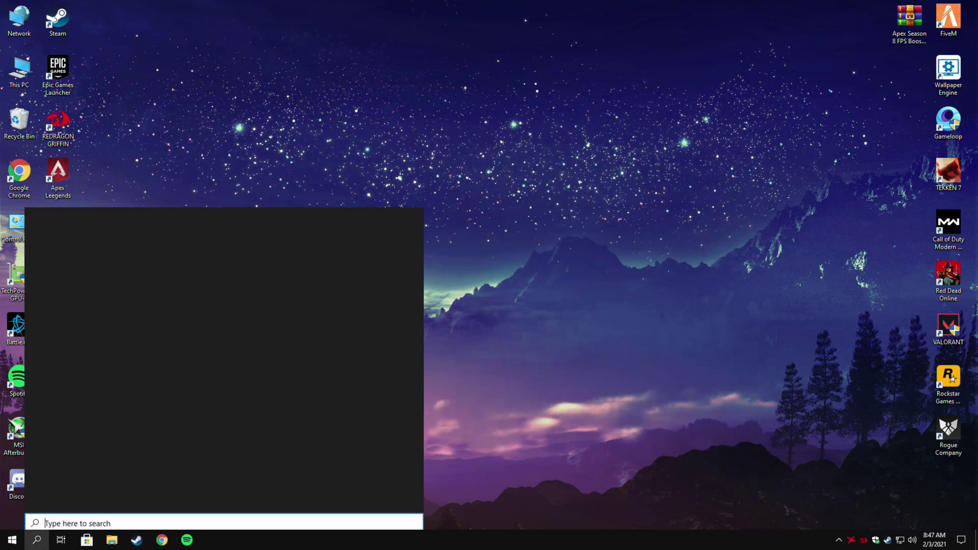
pyautogui.write('Notification')
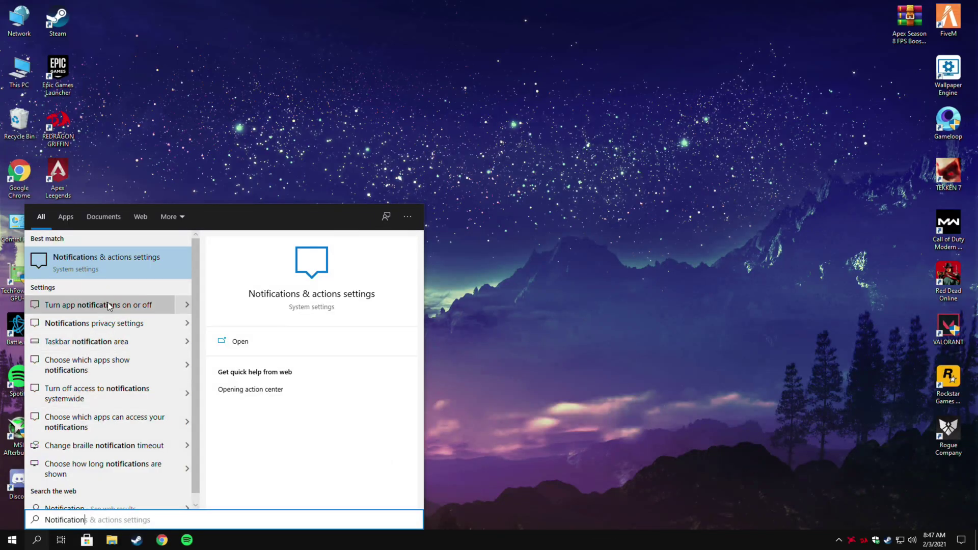
pyautogui.click(235, 340)
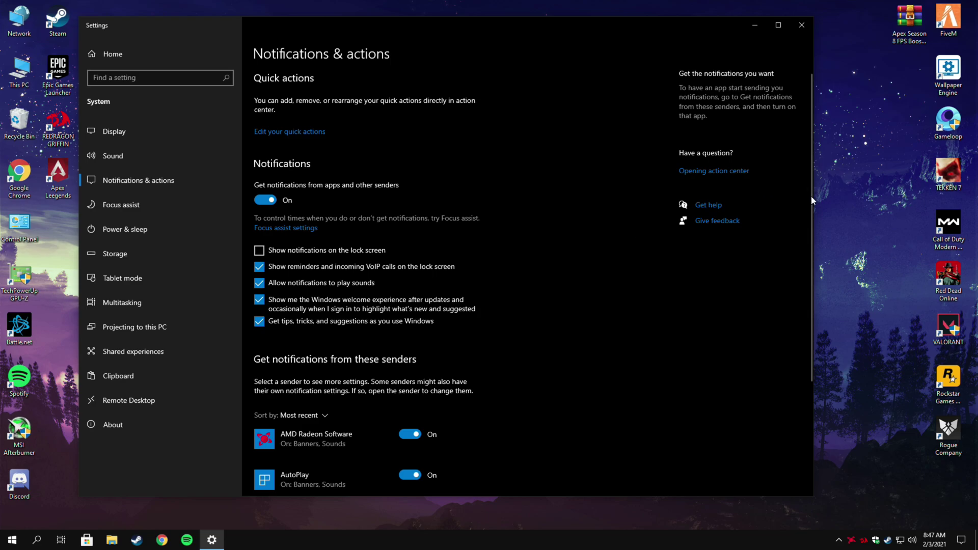
# Turn off notifications from the senders Settings, Discord, Cortana, AutoPlay and AMD Radeon Software
pyautogui.moveTo(811, 196); pyautogui.dragTo(815, 303)
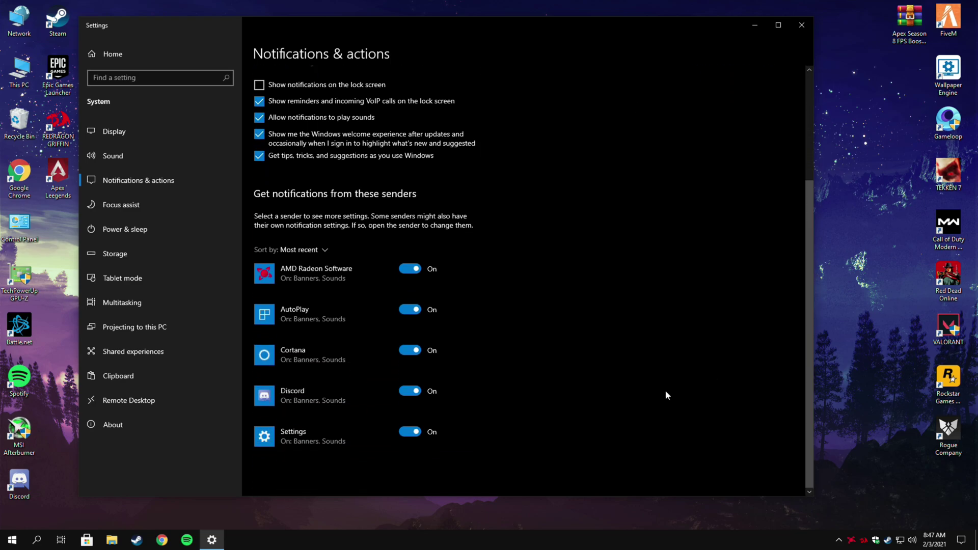
pyautogui.click(411, 432)
pyautogui.click(411, 391)
pyautogui.click(411, 350)
pyautogui.click(411, 313)
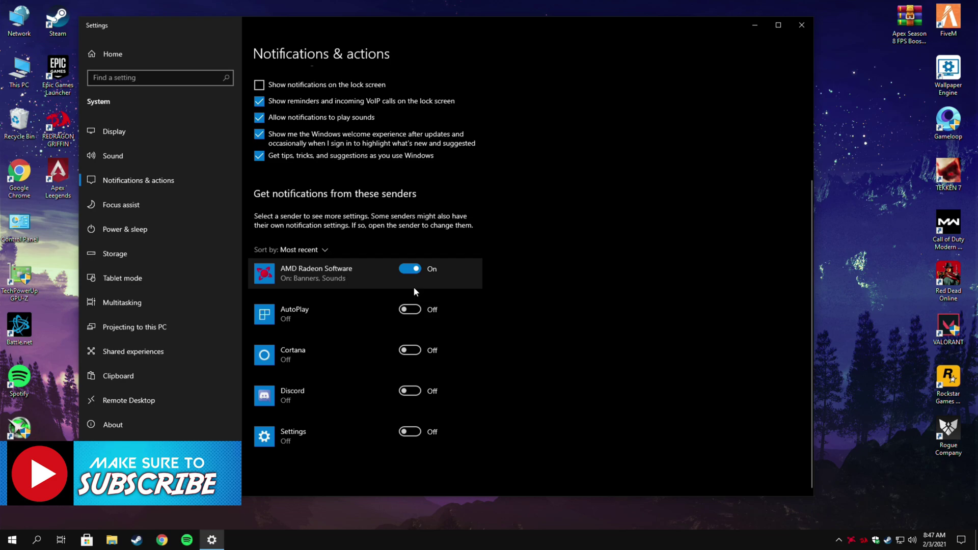
pyautogui.click(414, 271)
# Disable the Windows tips, welcome experience, notification sounds and lock-screen reminders, turn off notifications from apps and other senders, and close Settings
pyautogui.scroll(3, 728, 297)
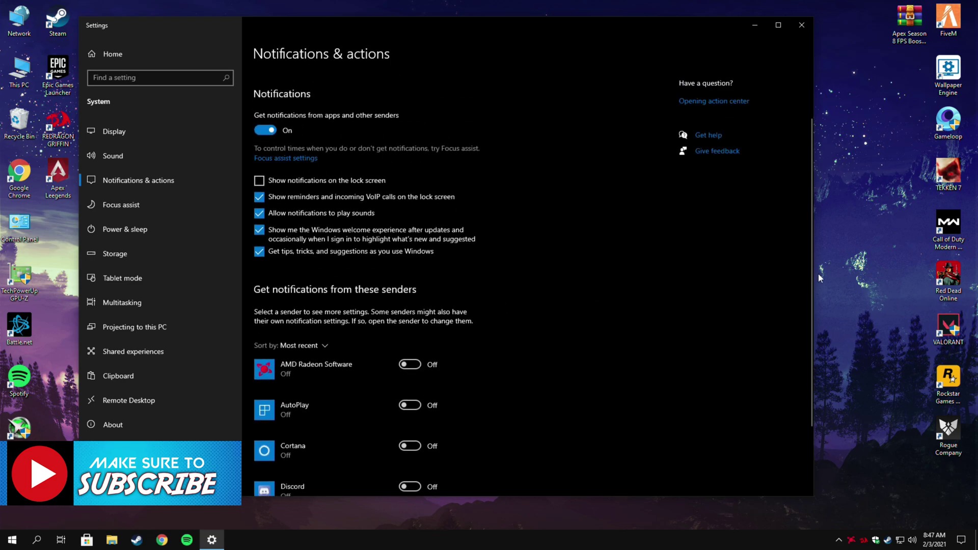
pyautogui.scroll(1, 601, 300)
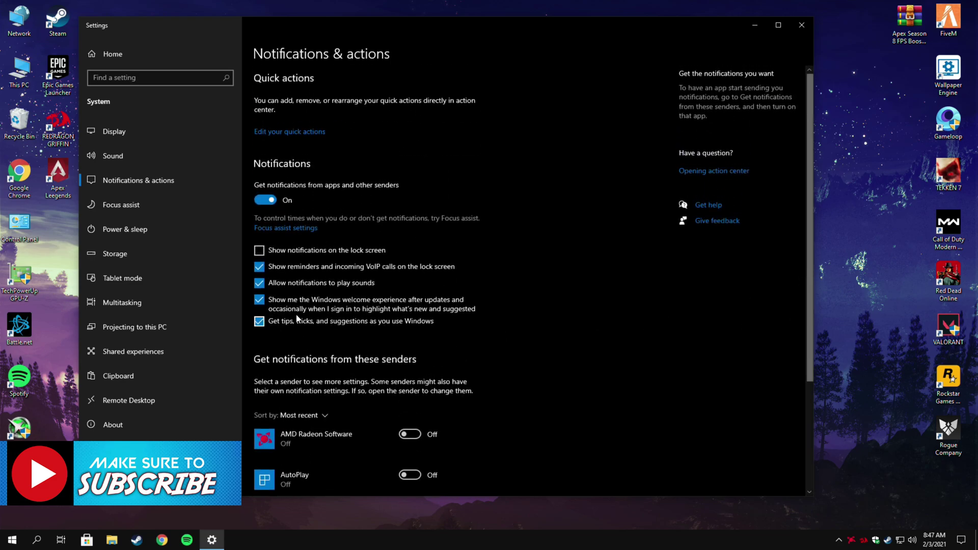
pyautogui.click(259, 321)
pyautogui.click(260, 300)
pyautogui.click(260, 283)
pyautogui.click(266, 267)
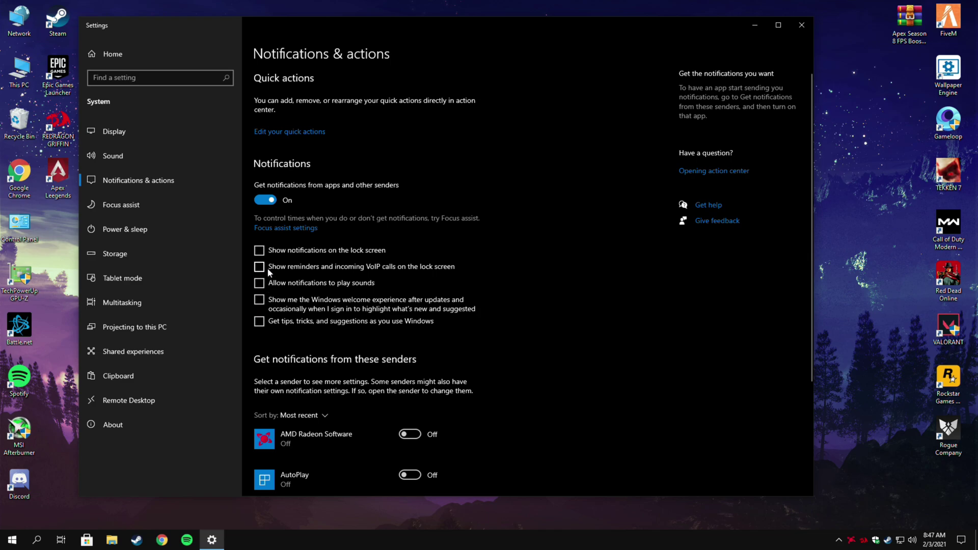
pyautogui.click(261, 201)
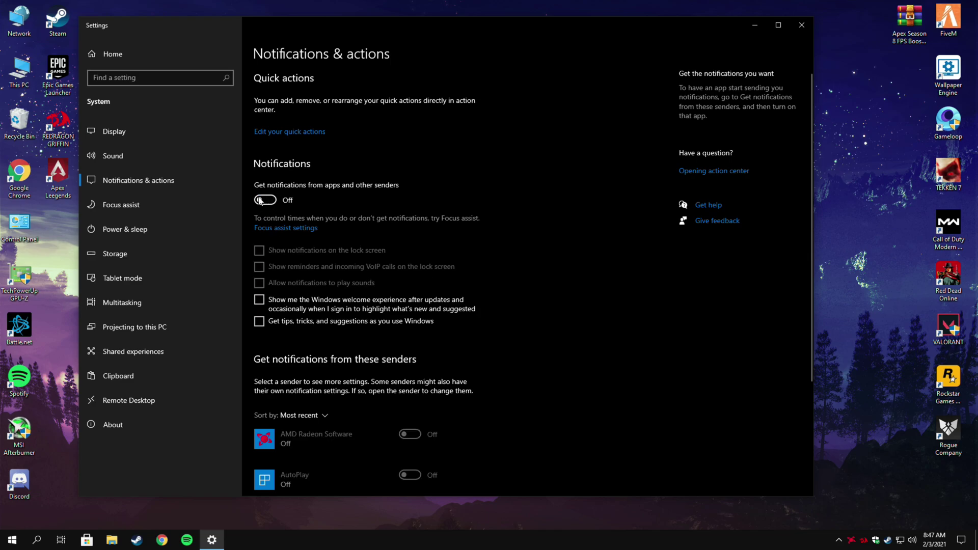
pyautogui.click(802, 26)
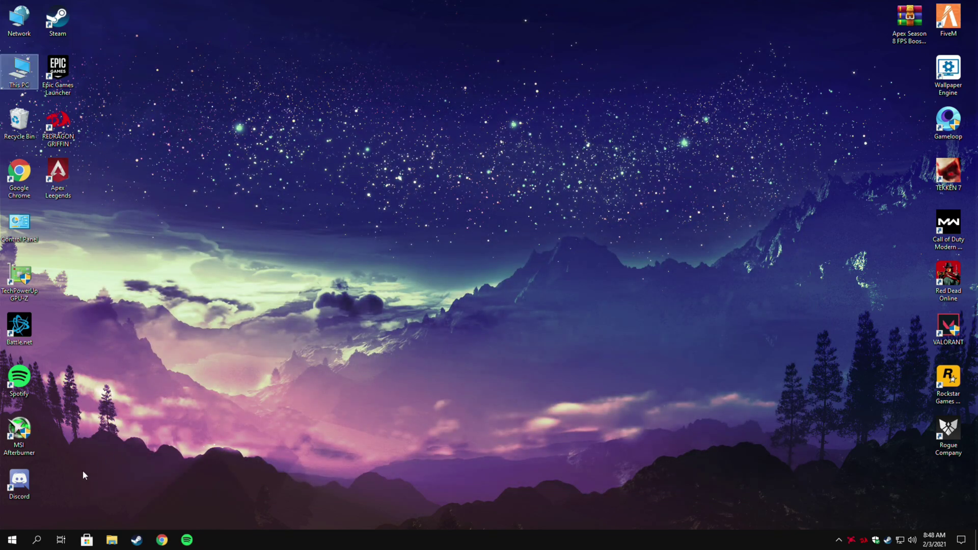
# Search Windows for "Background apps" and open the Background apps system settings
pyautogui.click(38, 540)
pyautogui.write('B')
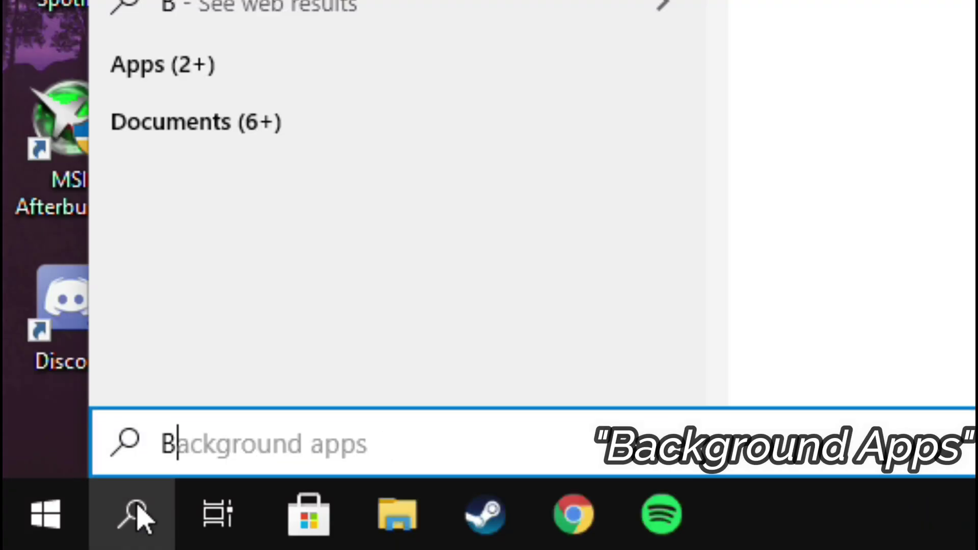
pyautogui.write('ackground')
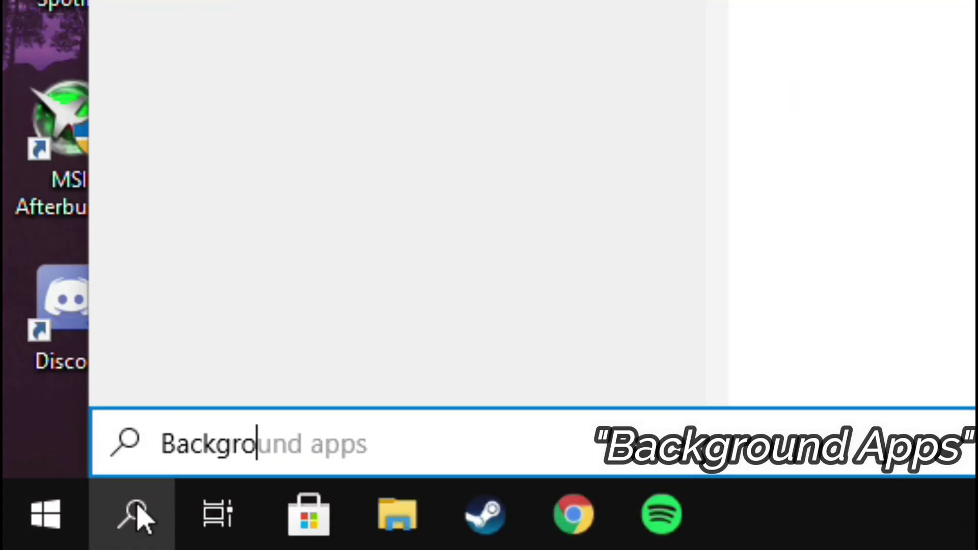
pyautogui.write(' apps')
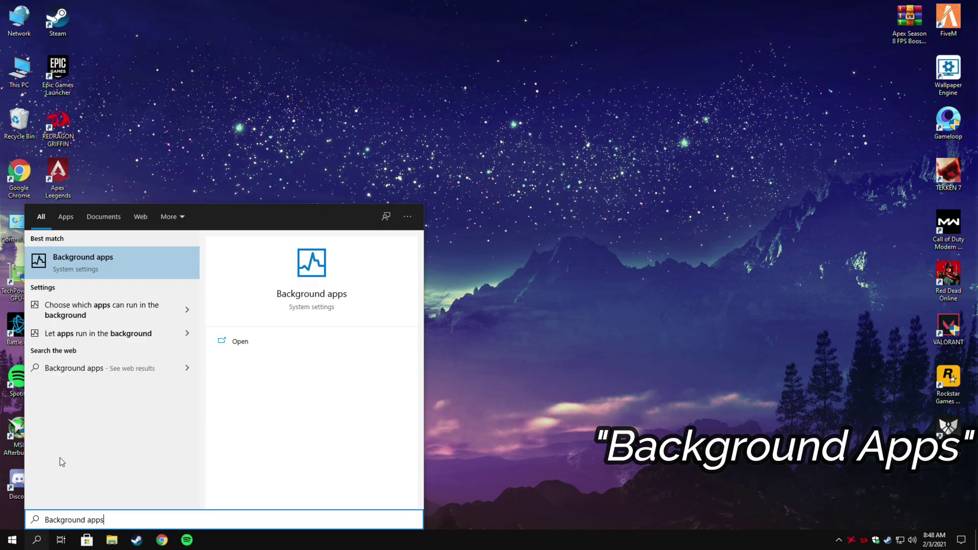
pyautogui.click(230, 340)
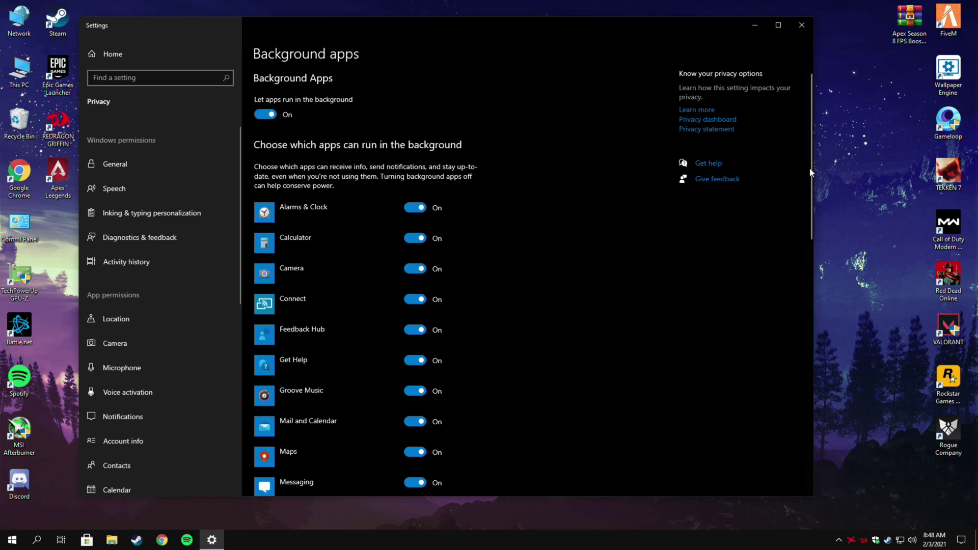
# Turn off the option that lets apps run in the background and close Settings
pyautogui.moveTo(809, 167); pyautogui.dragTo(810, 210)
pyautogui.scroll(3, 634, 178)
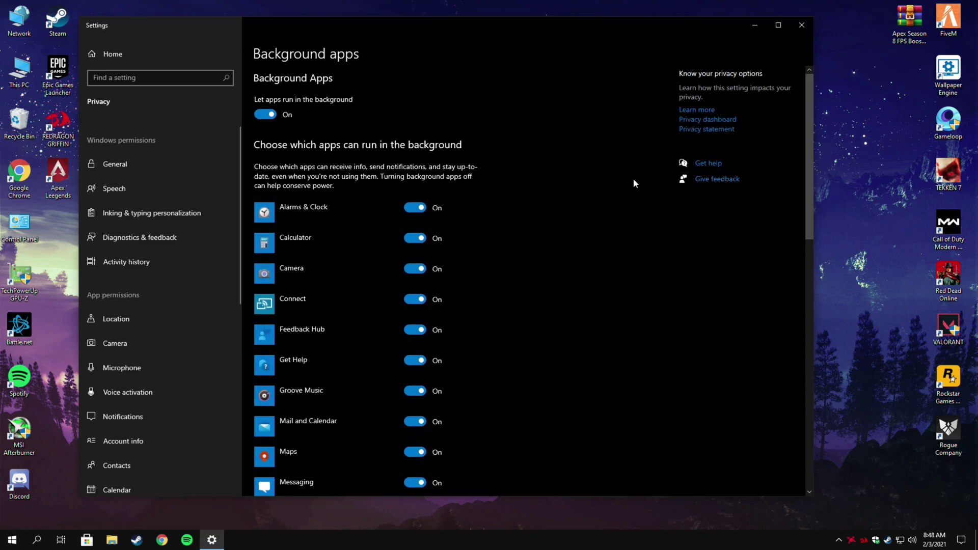
pyautogui.click(274, 116)
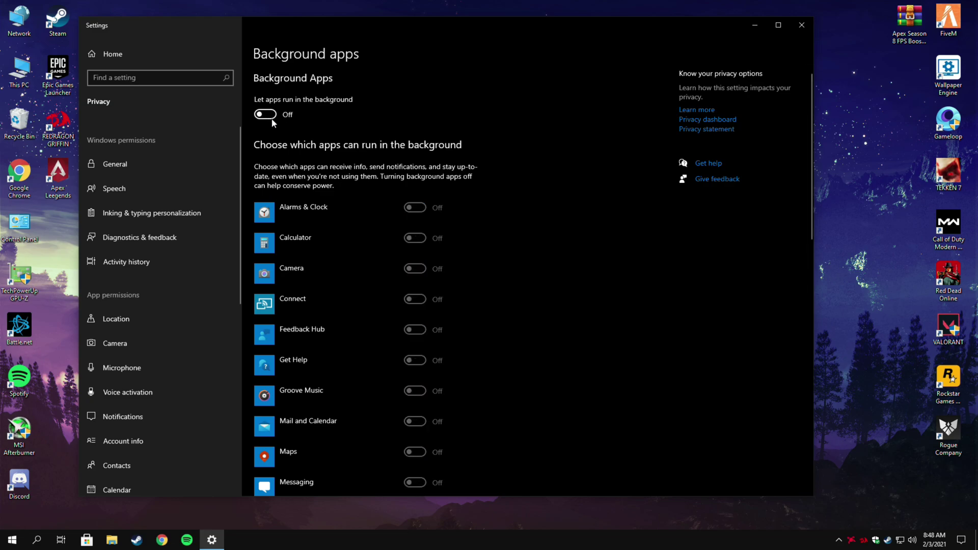
pyautogui.click(797, 26)
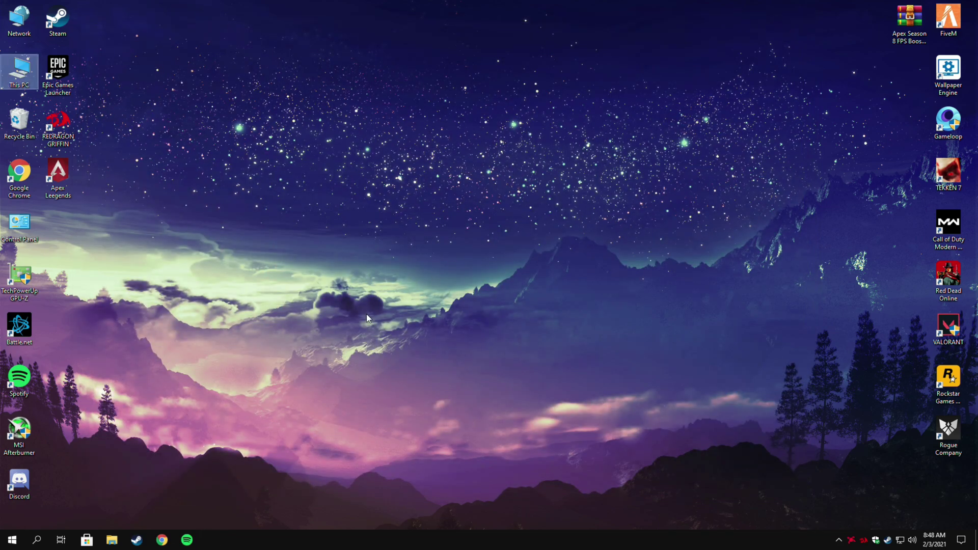
# Search Windows for "Services" and open the Services app
pyautogui.click(38, 540)
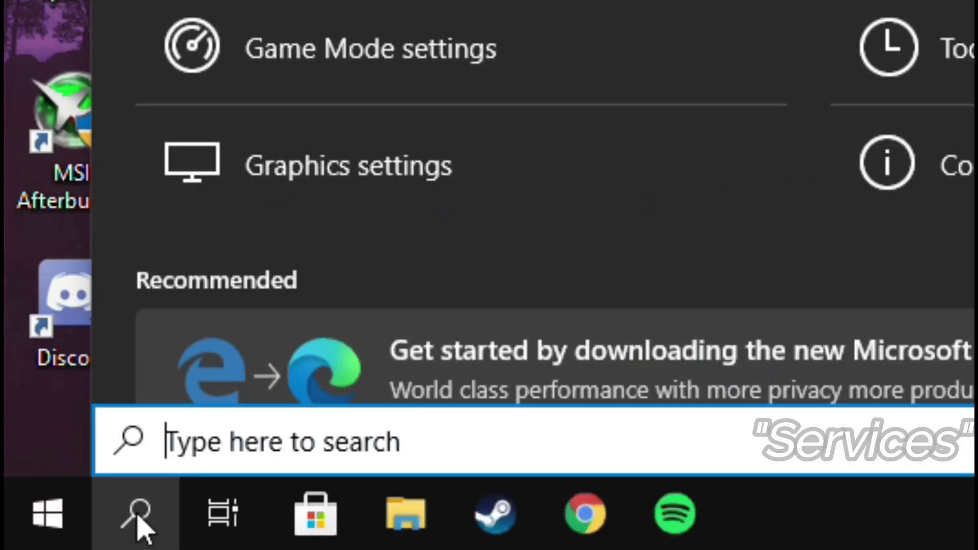
pyautogui.write('Services')
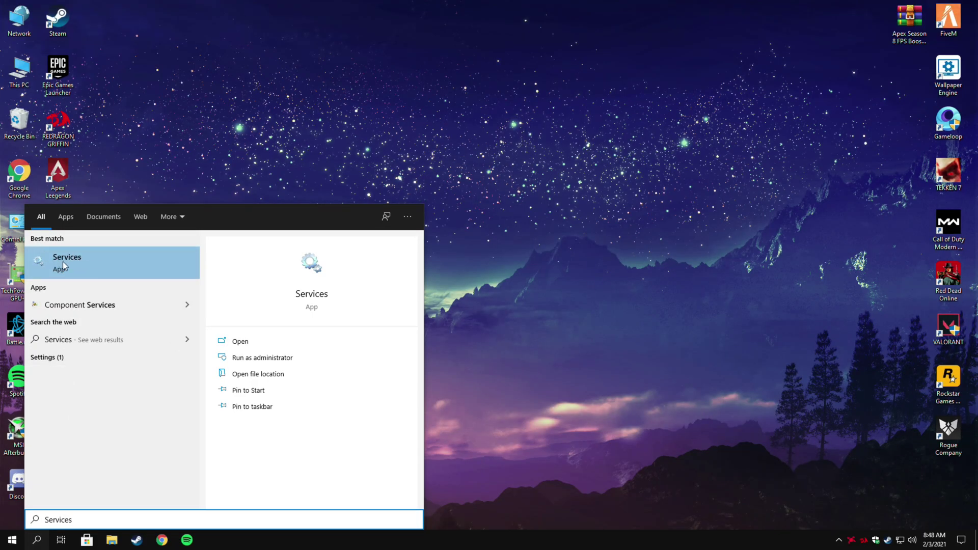
pyautogui.click(238, 342)
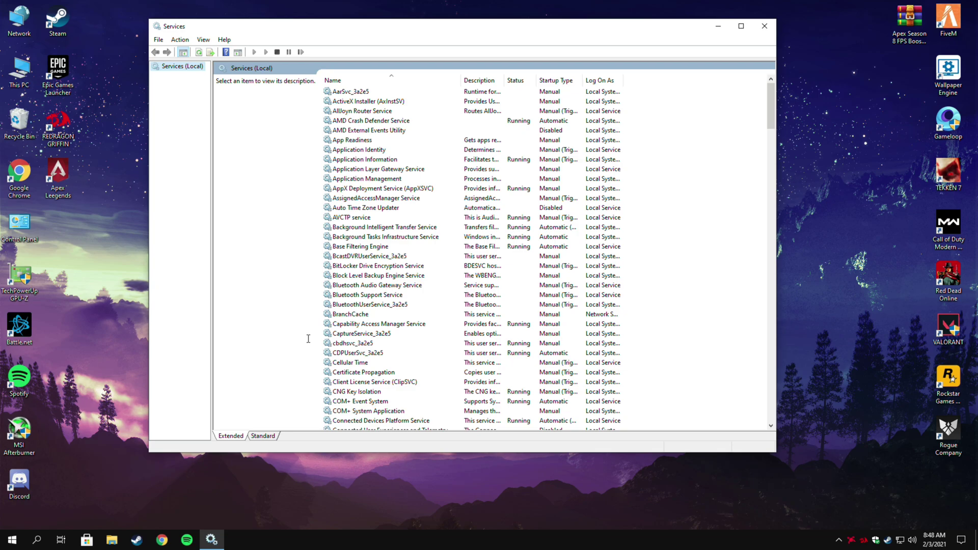
# Find the SysMain service in the list and open its properties
pyautogui.moveTo(770, 122); pyautogui.dragTo(765, 313)
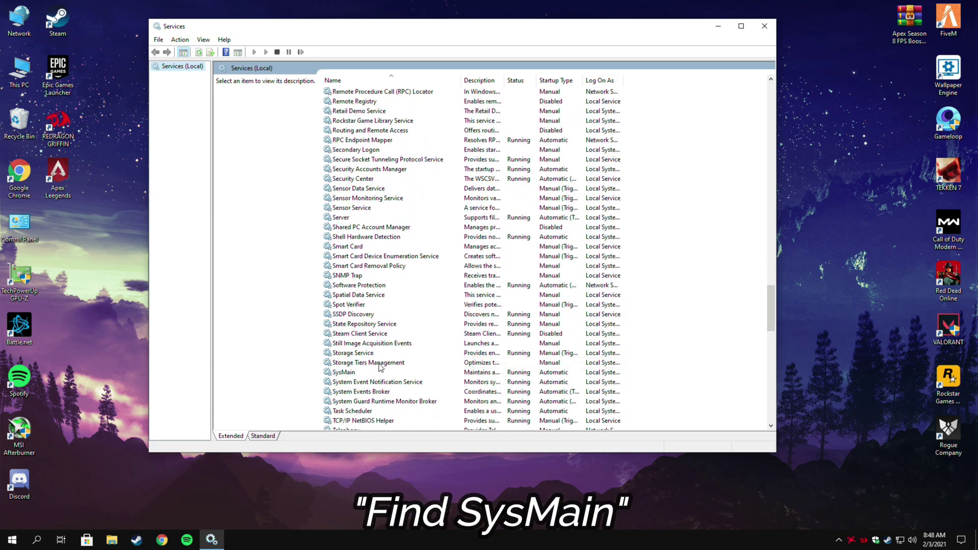
pyautogui.click(341, 373)
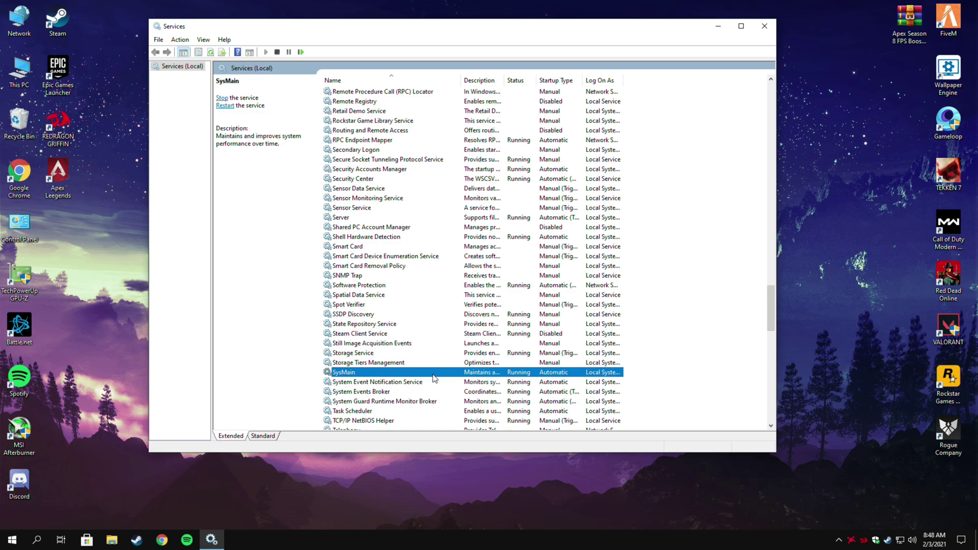
pyautogui.rightClick(355, 375)
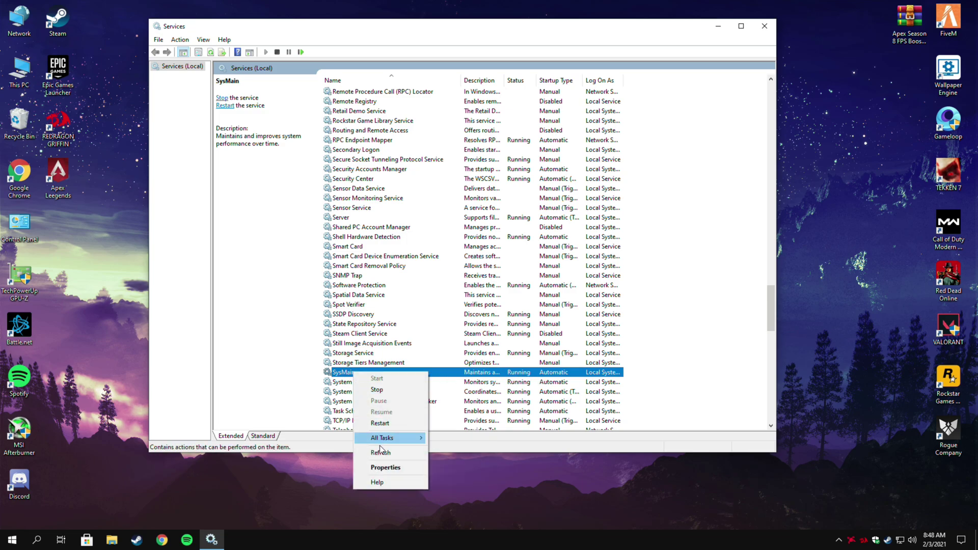
pyautogui.click(387, 467)
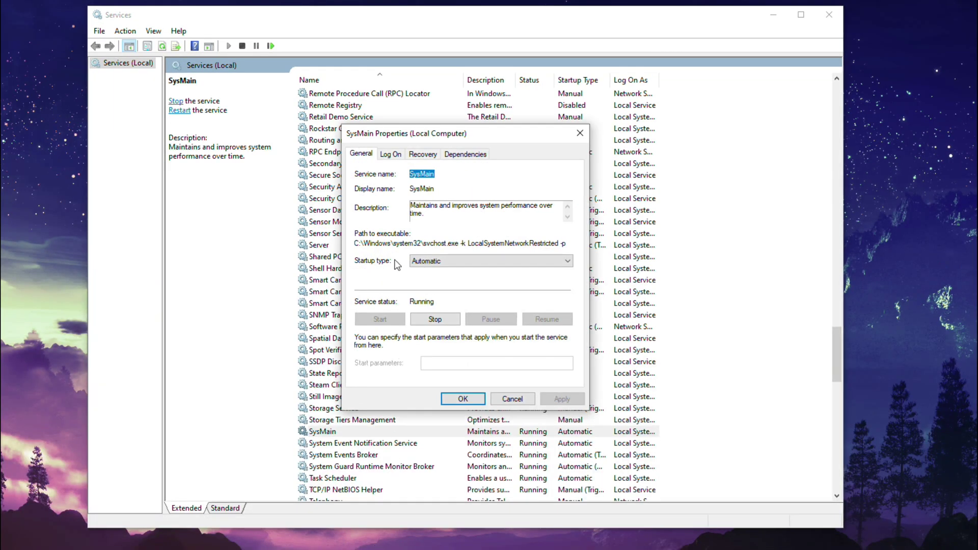
pyautogui.moveTo(423, 139); pyautogui.dragTo(499, 115)
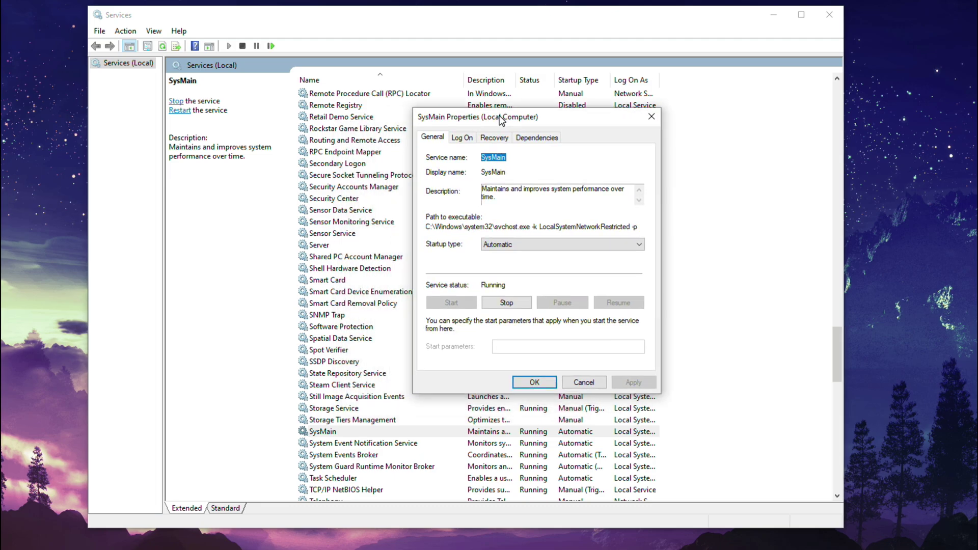
# Set SysMain's startup type to Disabled, apply it, stop the service, and close its properties and the Services window
pyautogui.click(520, 245)
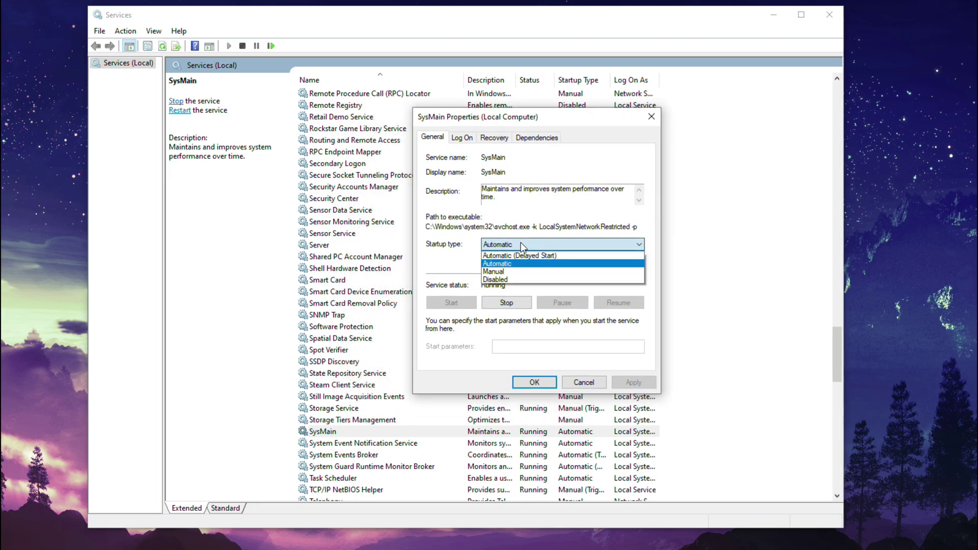
pyautogui.click(509, 279)
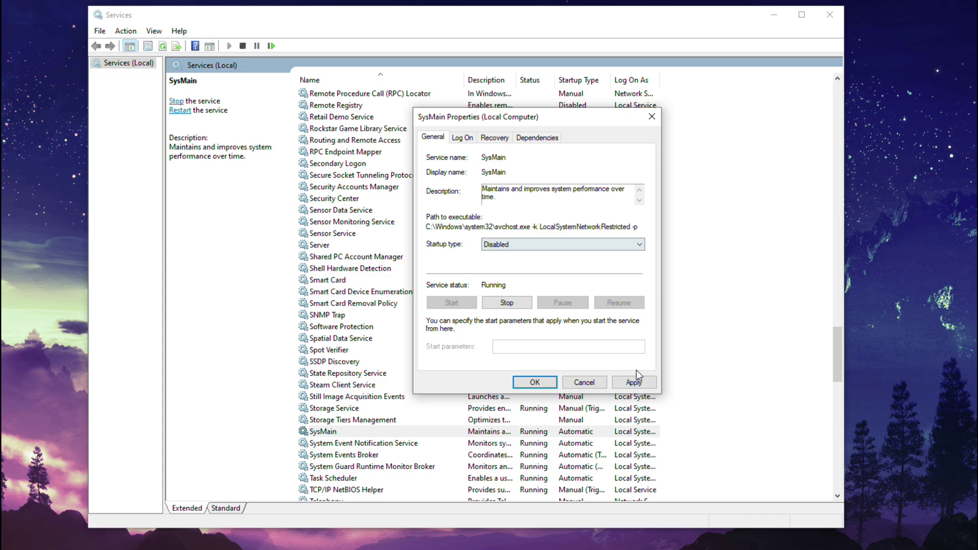
pyautogui.click(625, 382)
pyautogui.click(505, 304)
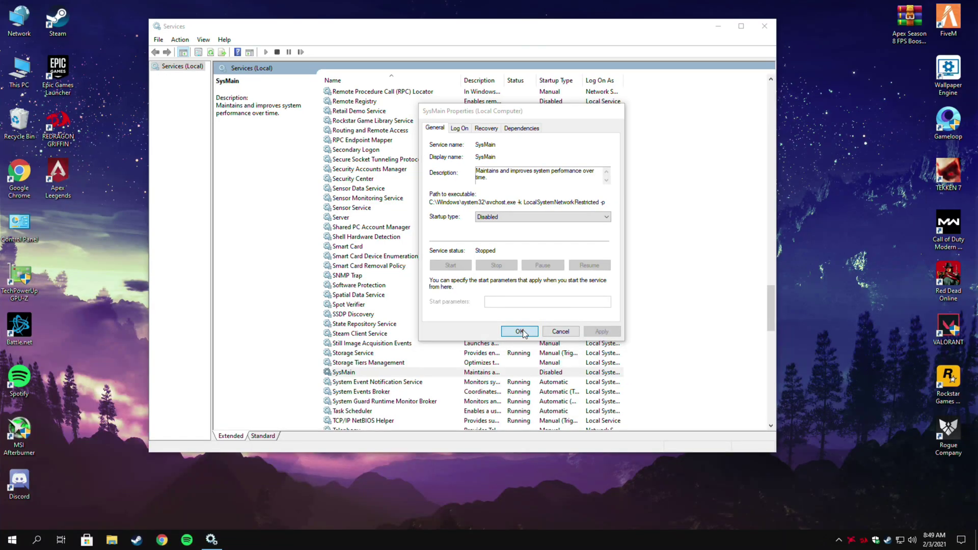
pyautogui.click(534, 382)
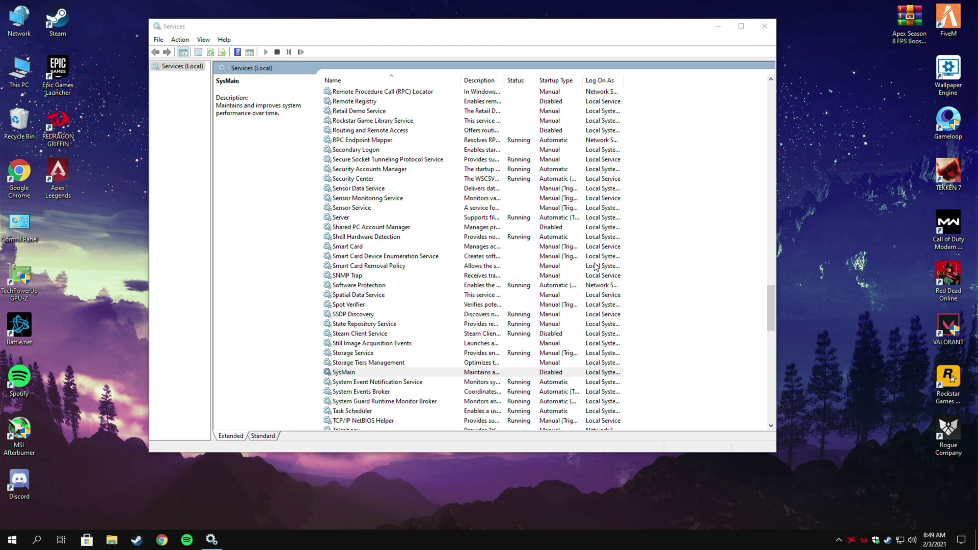
pyautogui.click(774, 31)
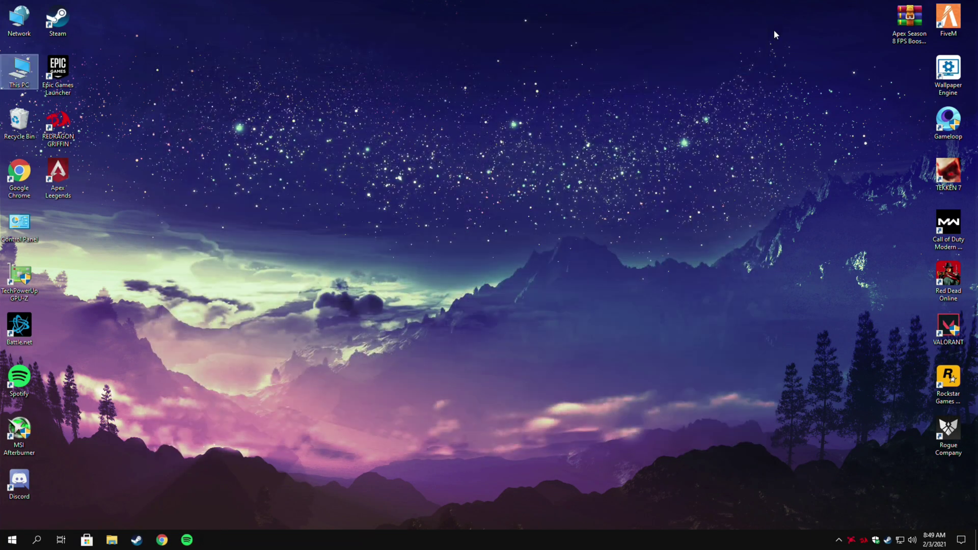
# Open the Windows Temp folder by running "temp" from the Run dialog
pyautogui.rightClick(12, 540)
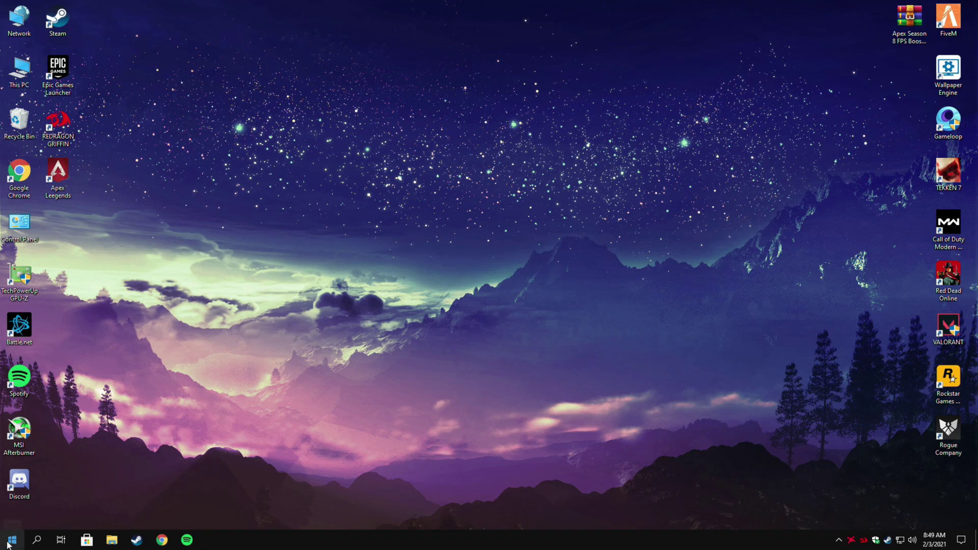
pyautogui.click(138, 310)
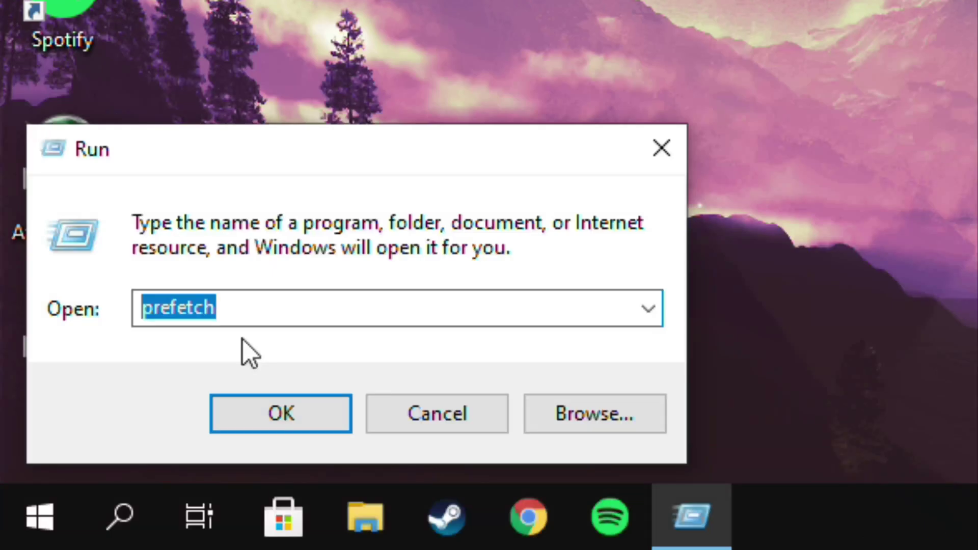
pyautogui.press('BackSpace')
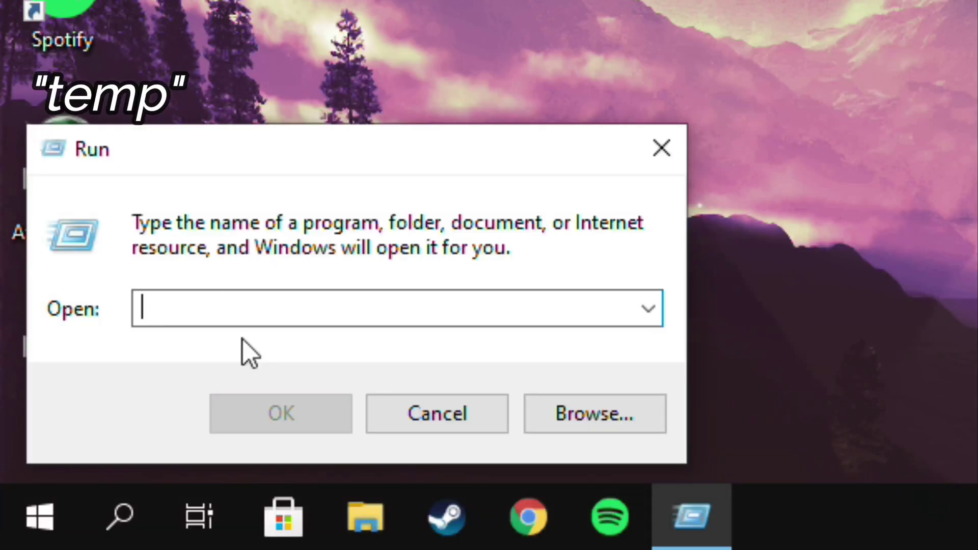
pyautogui.write('temp')
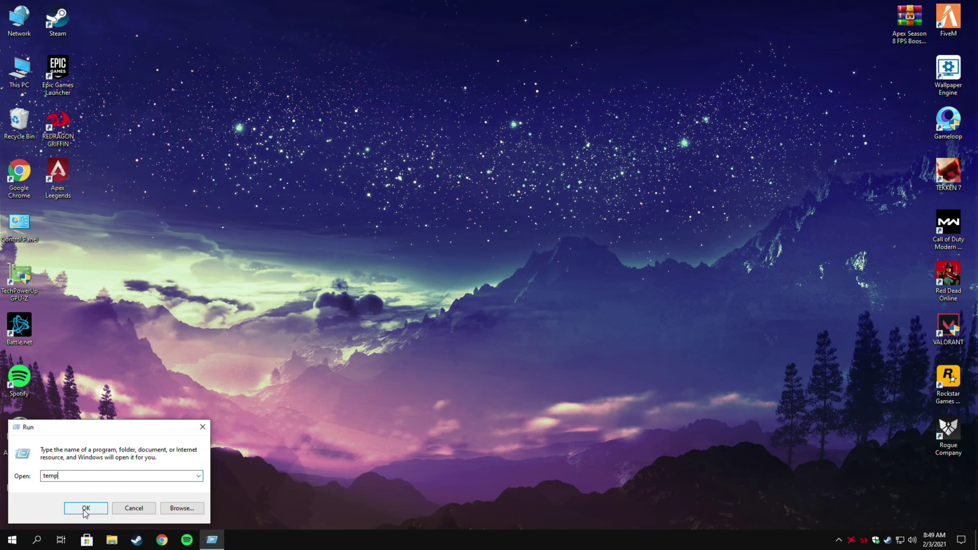
pyautogui.click(84, 509)
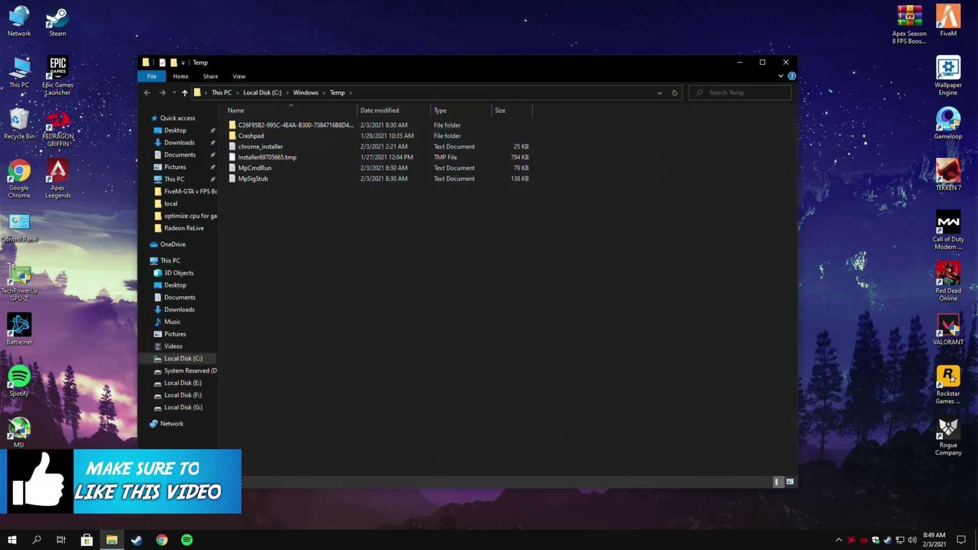
# Delete all files and folders in the Windows Temp folder and close its window
pyautogui.moveTo(305, 301); pyautogui.dragTo(350, 122)
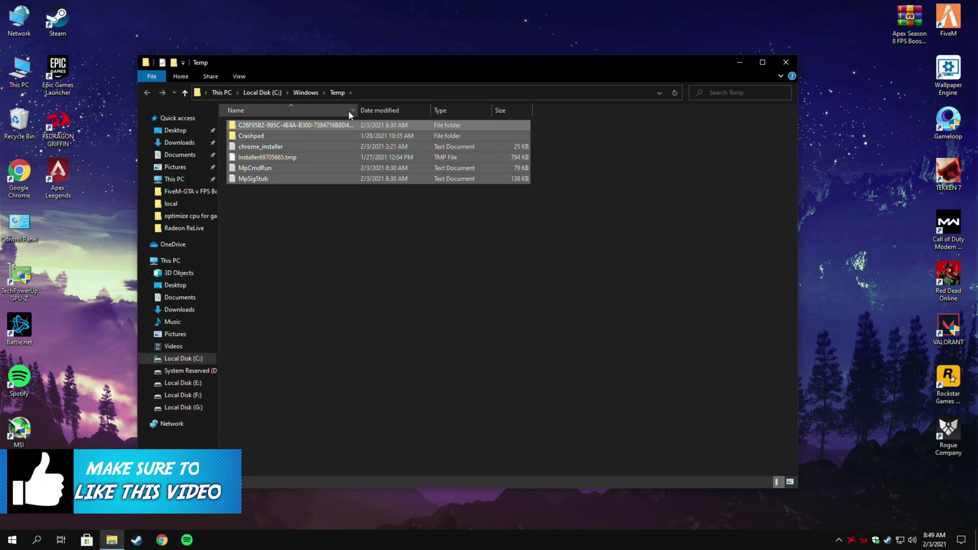
pyautogui.rightClick(348, 155)
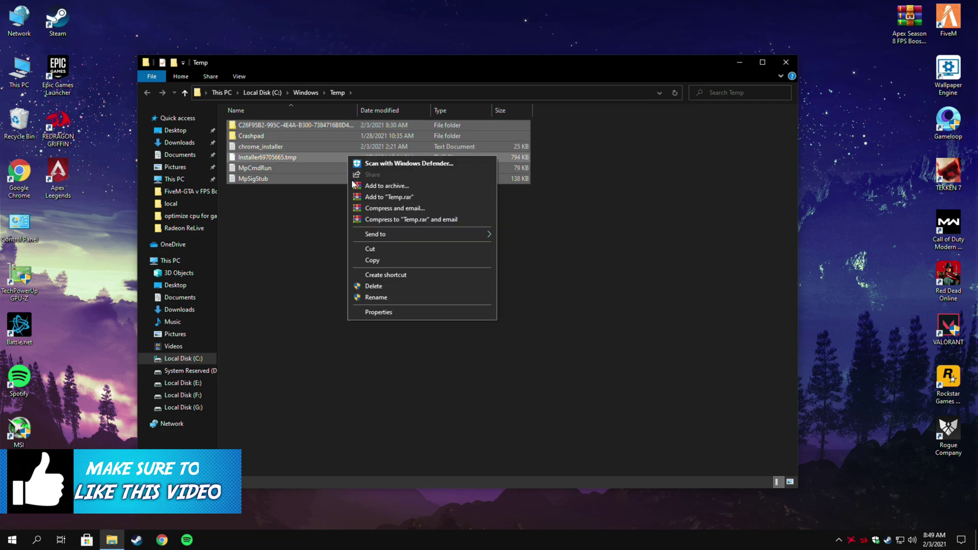
pyautogui.click(363, 289)
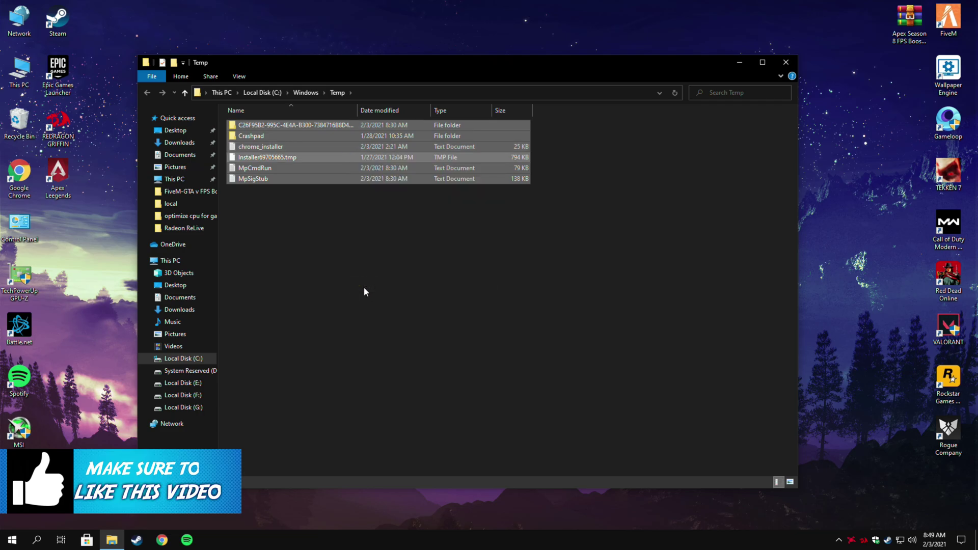
pyautogui.click(785, 63)
# Open the user's local Temp folder by running "%temp%" from the Run dialog
pyautogui.rightClick(7, 543)
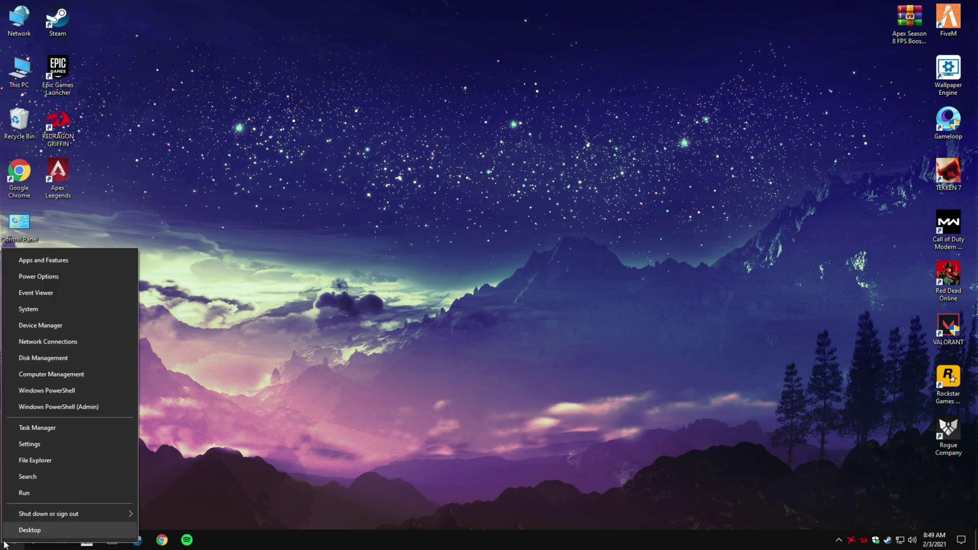
pyautogui.click(29, 494)
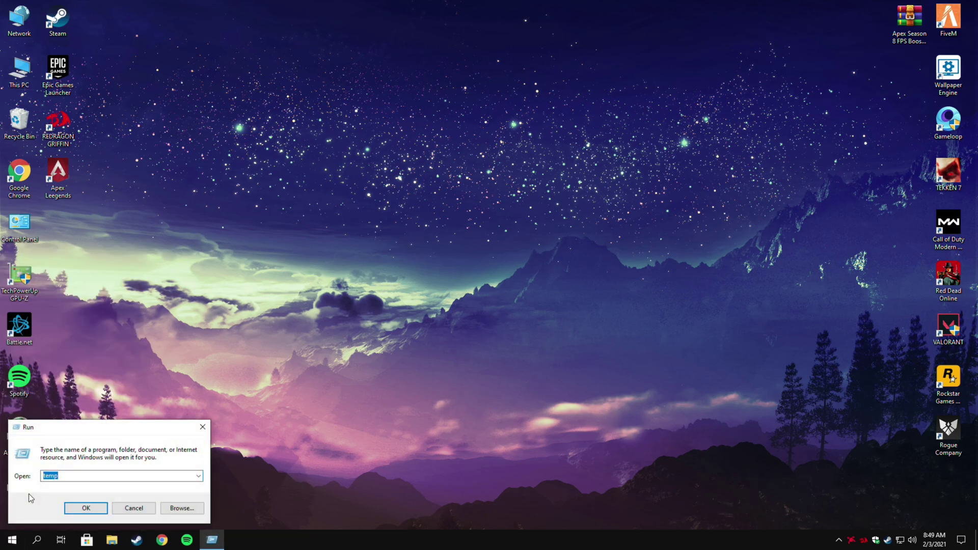
pyautogui.write('%tem')
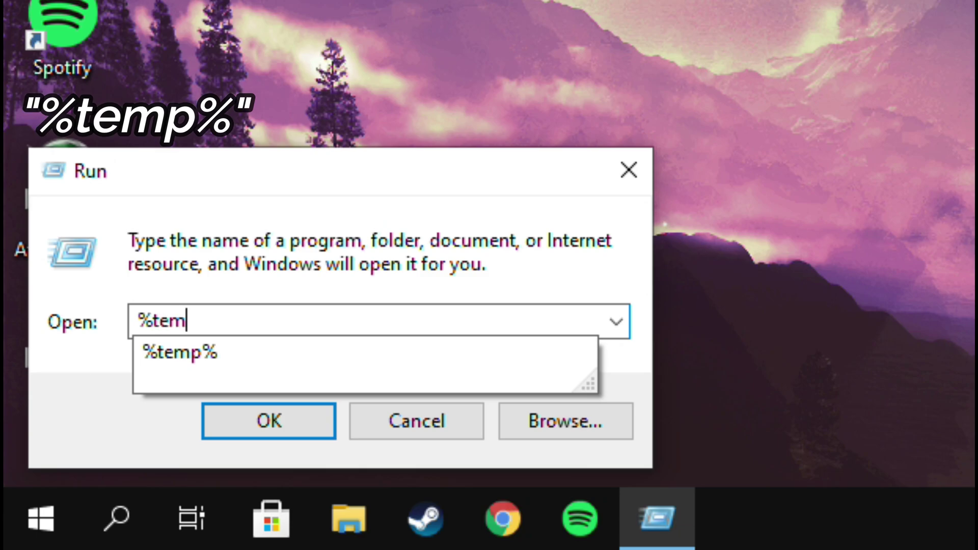
pyautogui.write('p%')
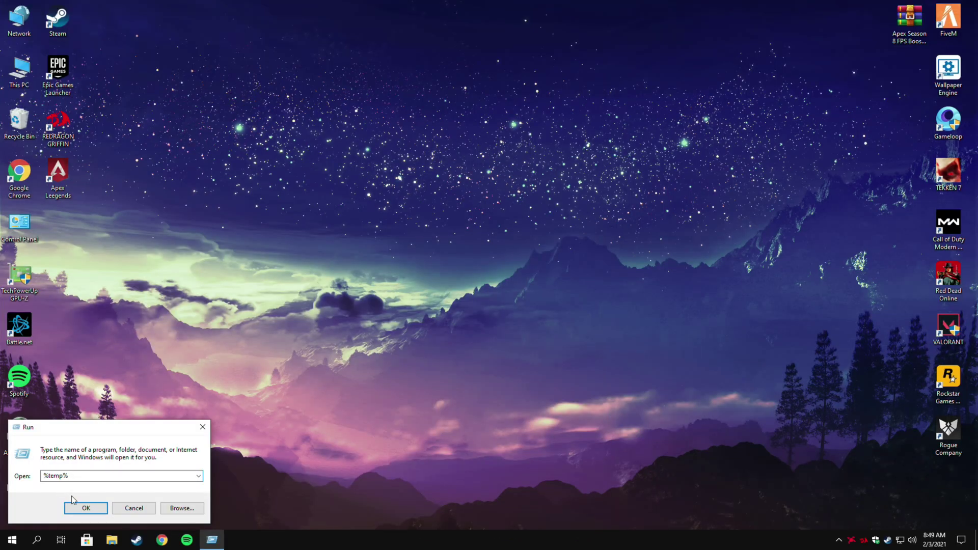
pyautogui.click(82, 504)
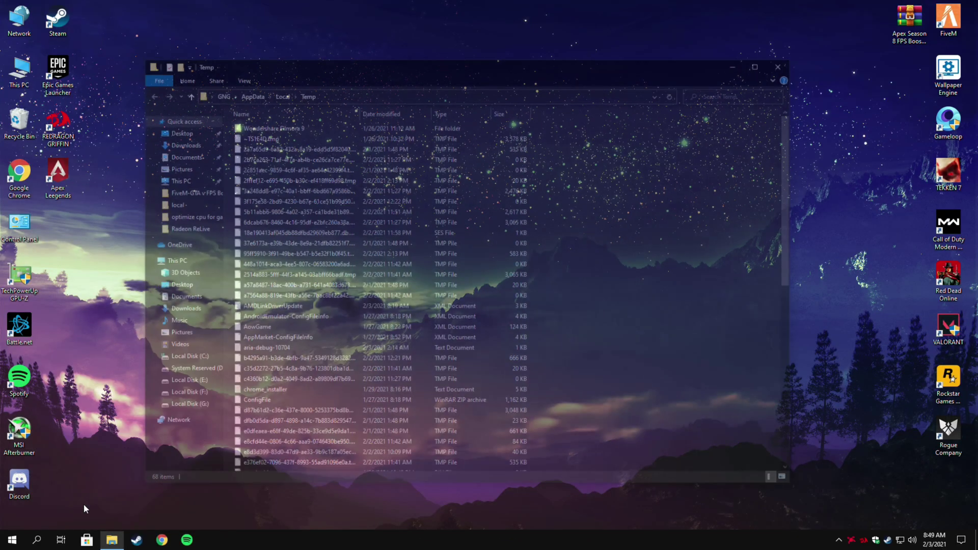
# Select all items in the AppData Local Temp folder and delete them
pyautogui.moveTo(567, 122); pyautogui.dragTo(398, 520)
pyautogui.rightClick(404, 224)
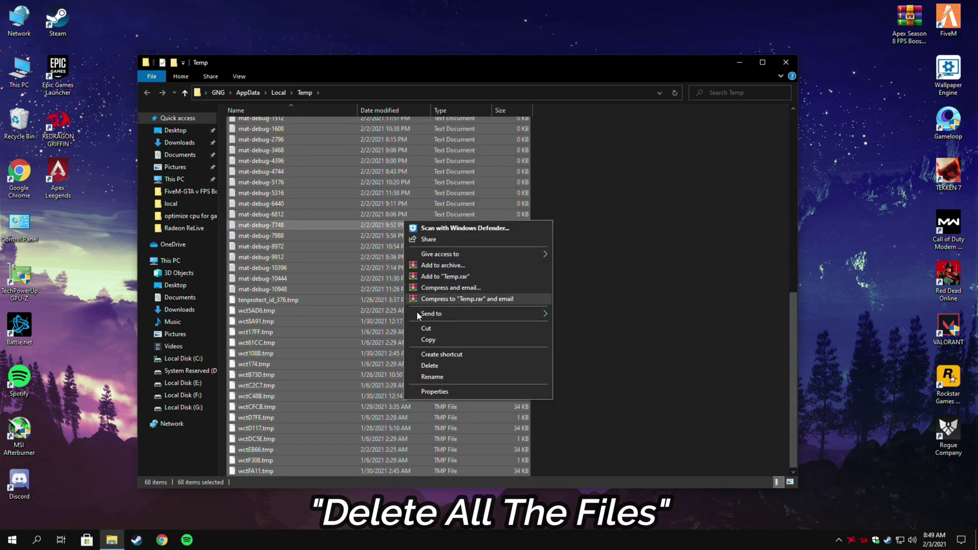
pyautogui.click(423, 365)
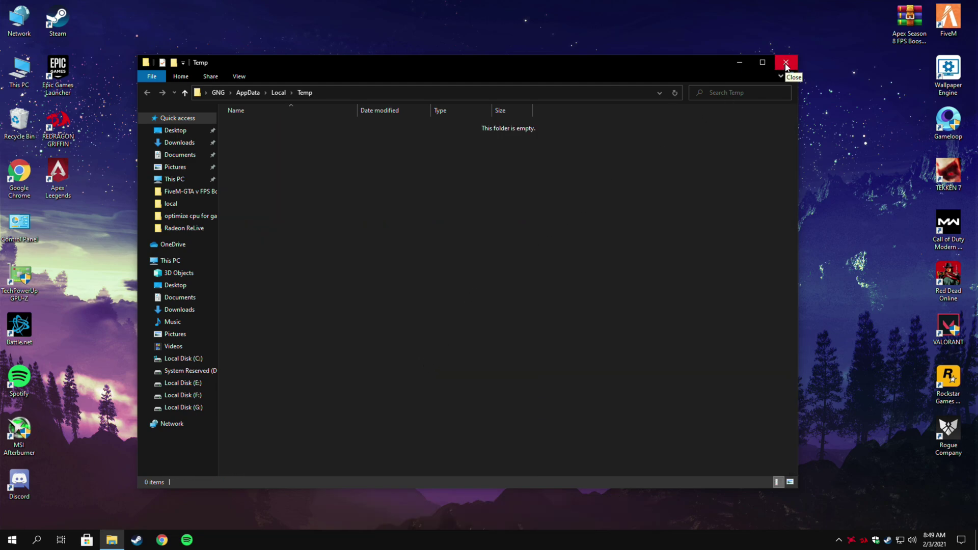
# Close the emptied Temp folder and open the Temporary files page in the Windows Storage settings
pyautogui.click(786, 63)
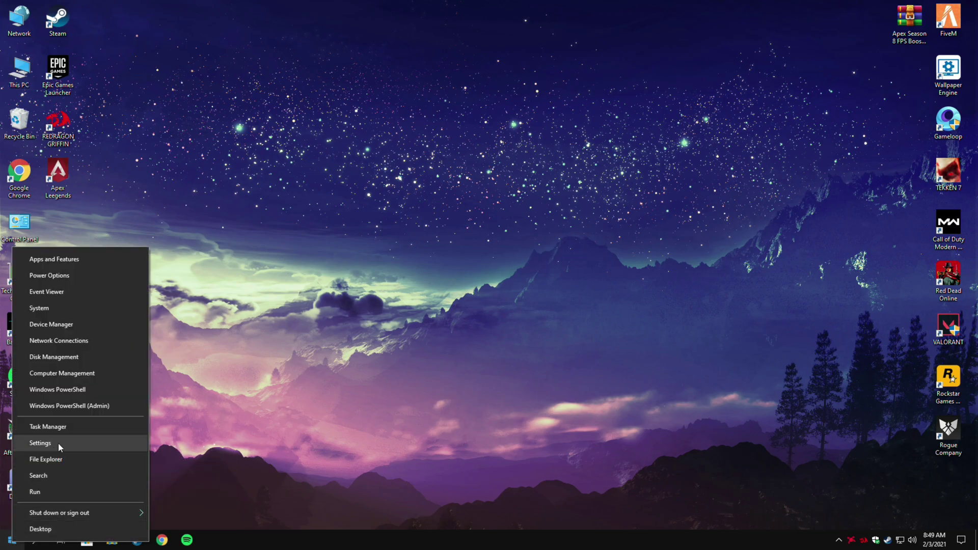
pyautogui.click(58, 446)
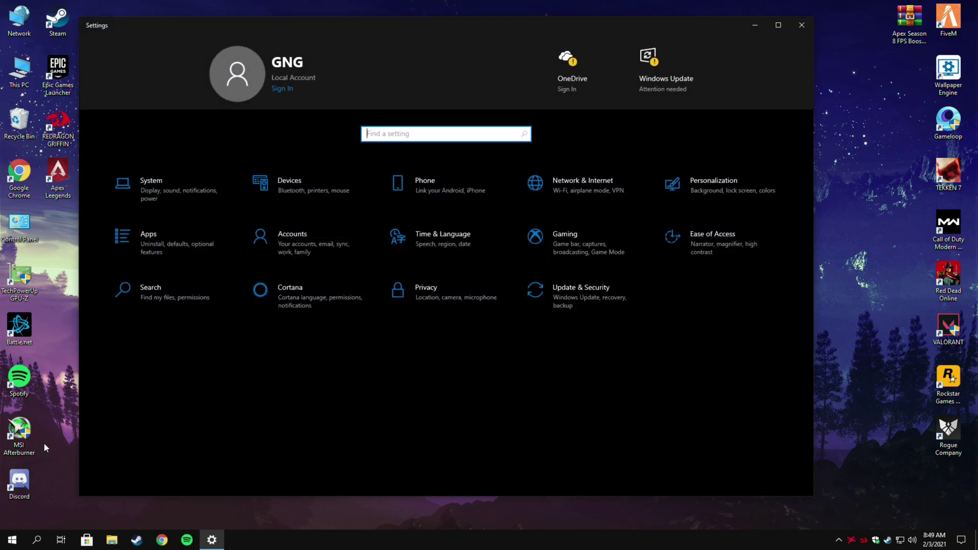
pyautogui.click(156, 187)
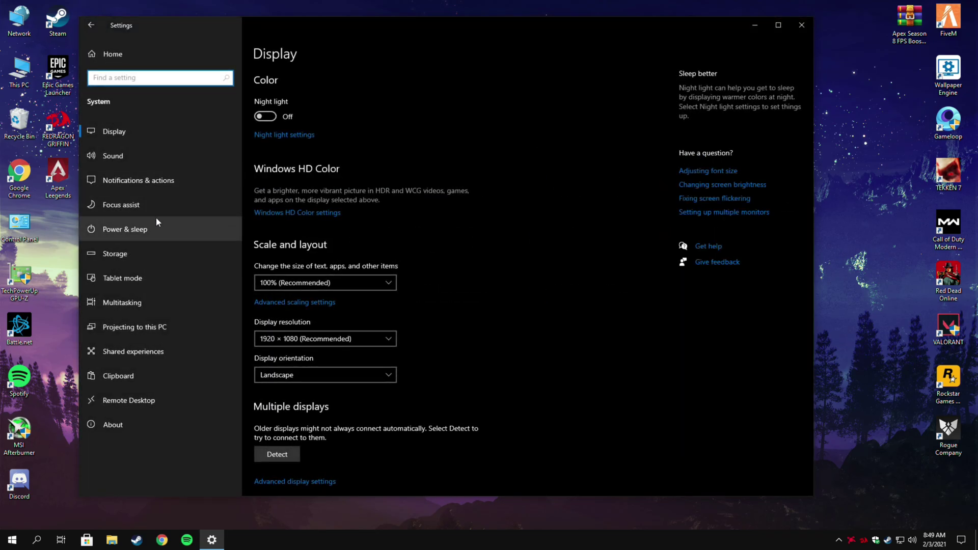
pyautogui.click(143, 259)
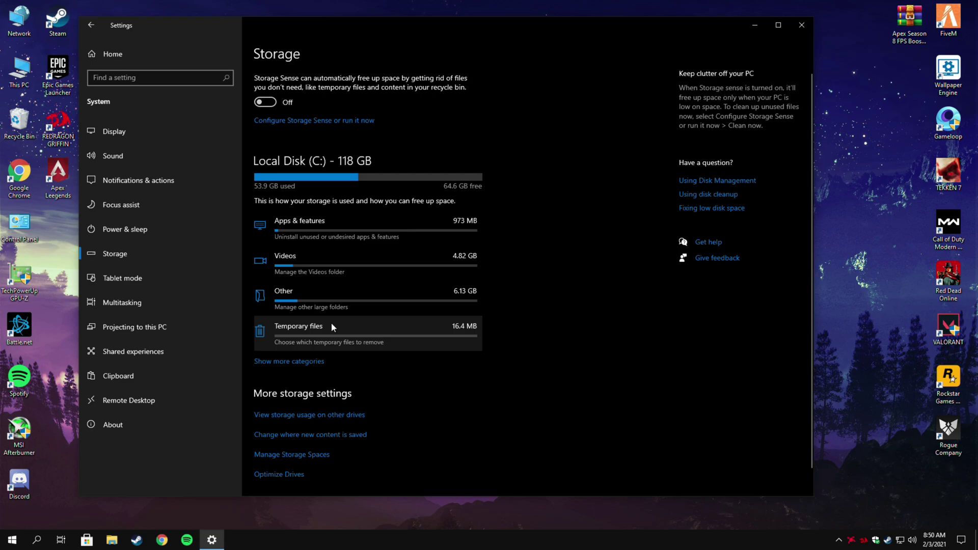
pyautogui.click(348, 339)
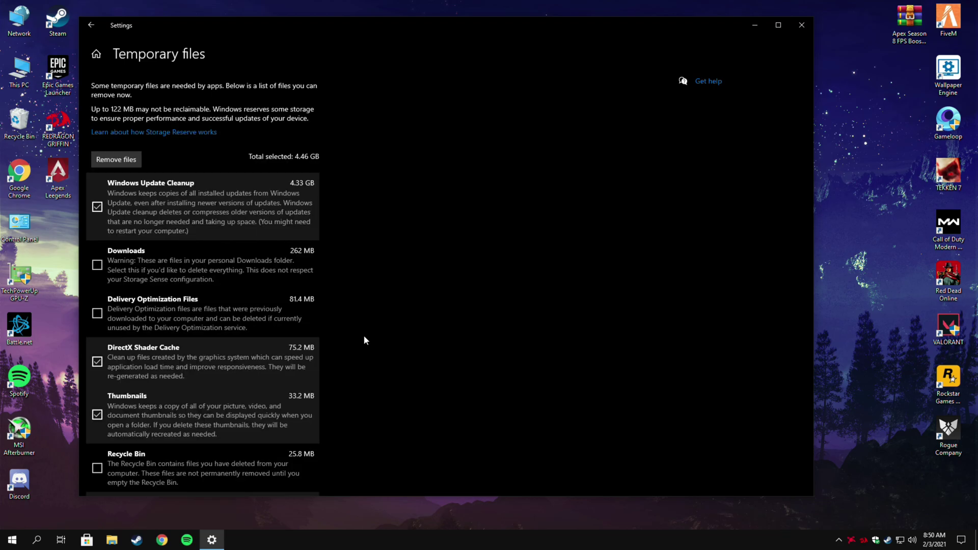
# Add Delivery Optimization Files and Recycle Bin to the temporary file categories selected for cleanup and remove the files
pyautogui.click(127, 209)
pyautogui.click(98, 315)
pyautogui.scroll(-3, 102, 319)
pyautogui.scroll(-1, 101, 319)
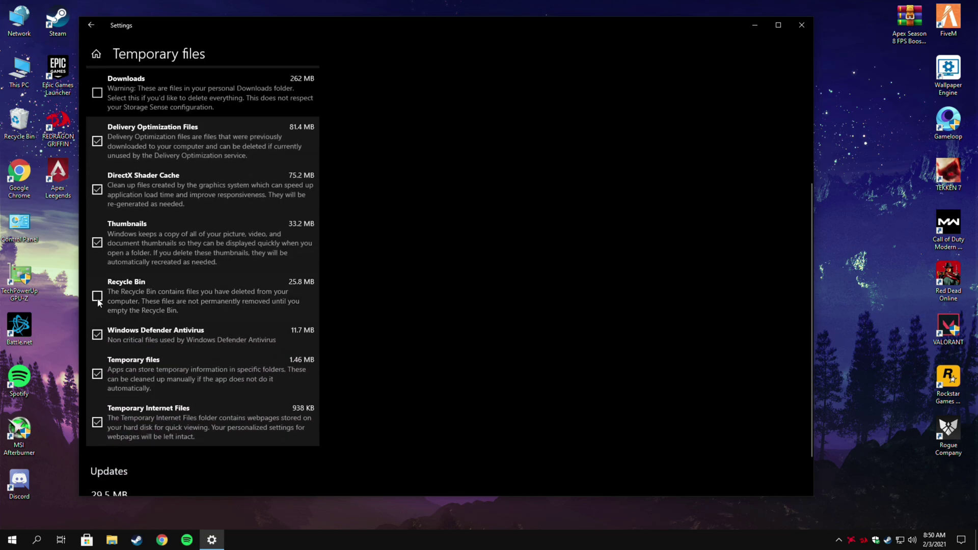
pyautogui.click(118, 305)
pyautogui.scroll(4, 197, 402)
pyautogui.click(124, 160)
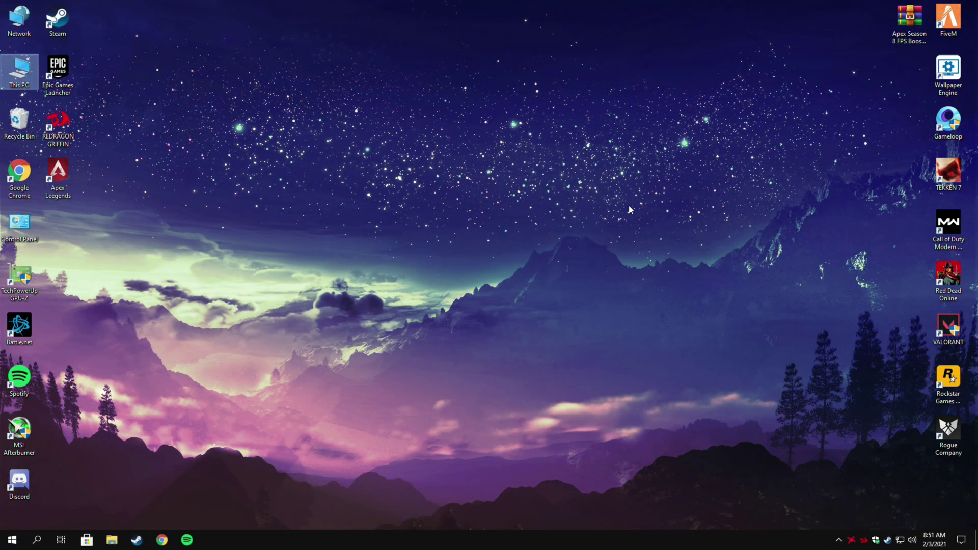
# Move the Apex Season 8 FPS Boost Pack archive to a free area of the desktop and extract it there
pyautogui.moveTo(909, 23); pyautogui.dragTo(343, 44)
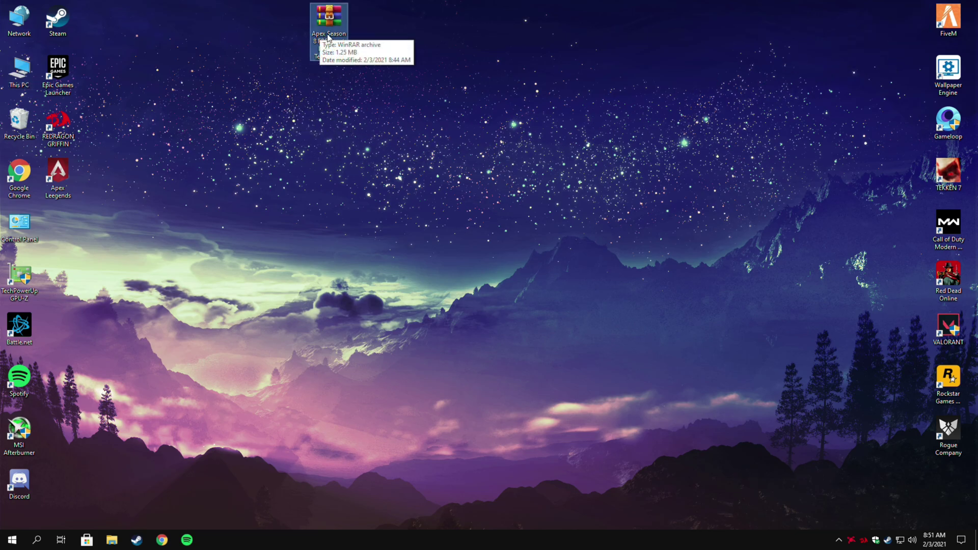
pyautogui.rightClick(328, 35)
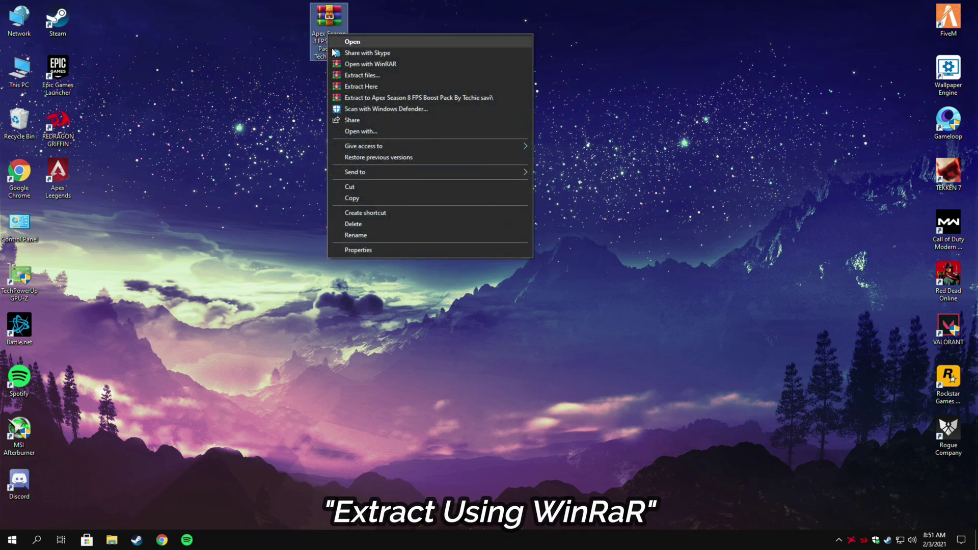
pyautogui.click(347, 87)
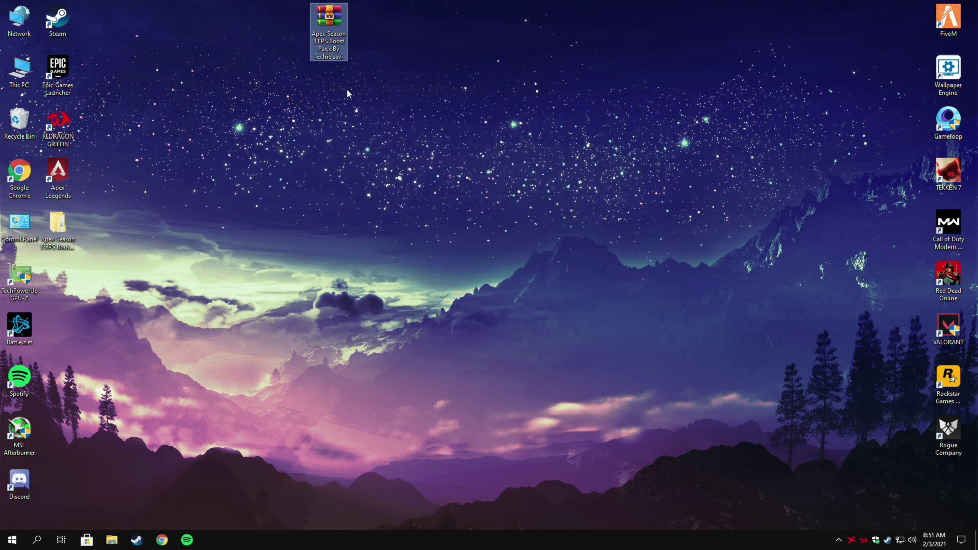
# Place the extracted FPS Boost Pack folder beside its archive and open its "1- Windows Optimization Tweaks" subfolder
pyautogui.moveTo(57, 224); pyautogui.dragTo(379, 42)
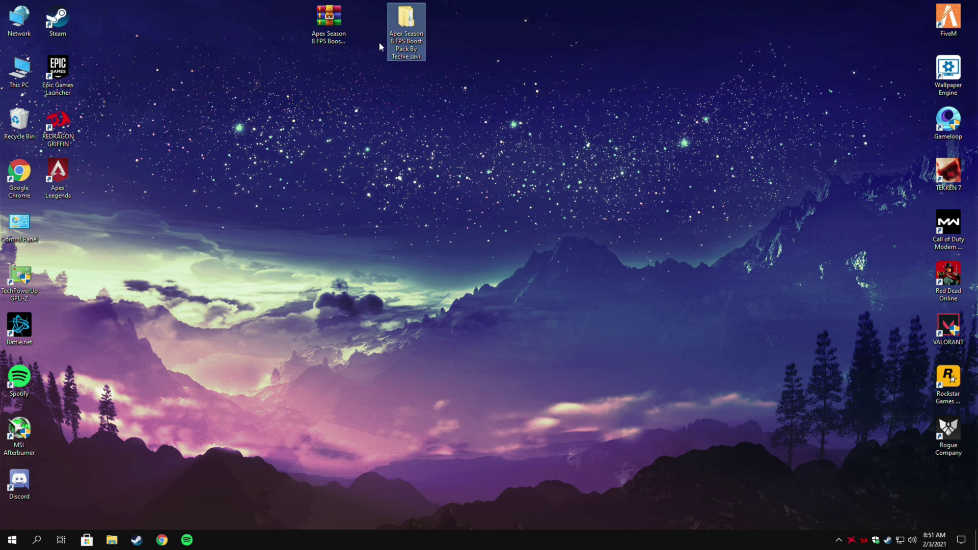
pyautogui.doubleClick(405, 42)
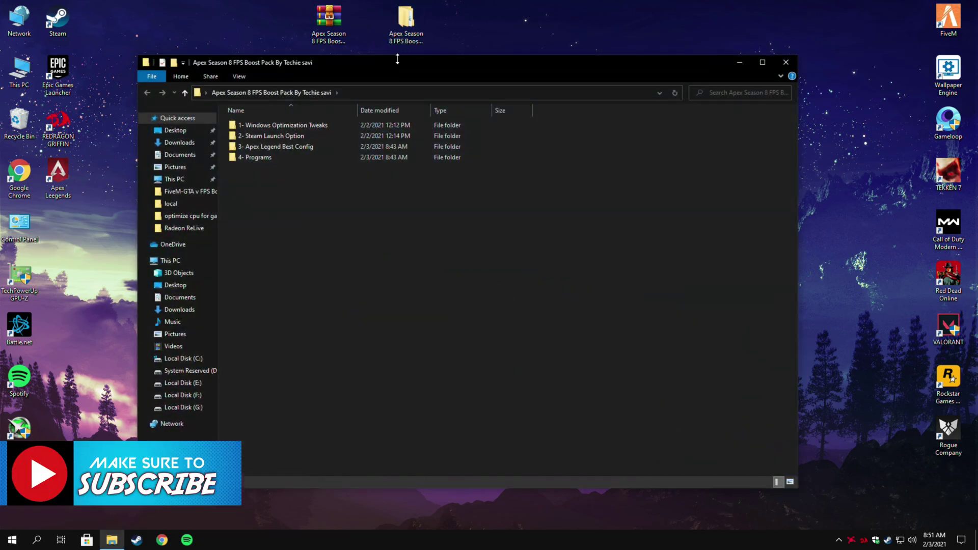
pyautogui.doubleClick(295, 127)
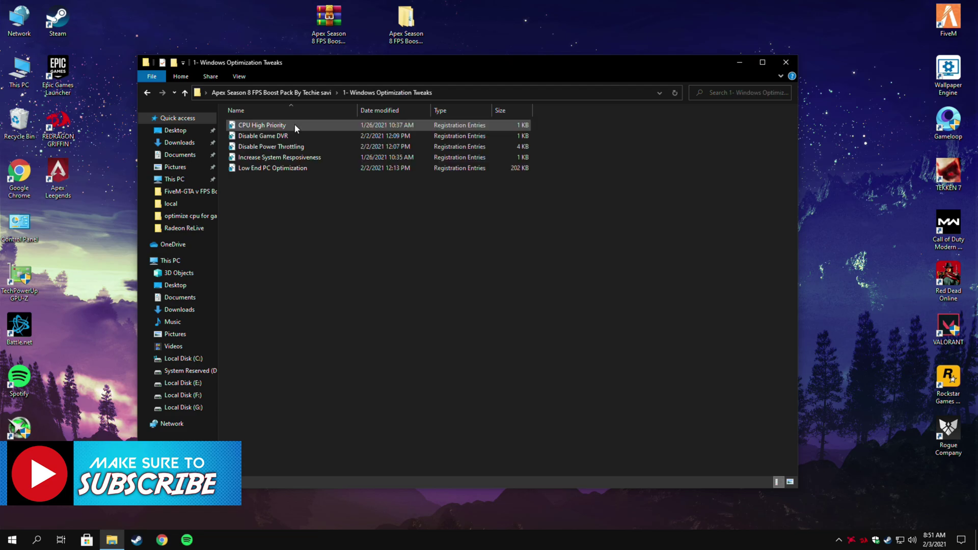
pyautogui.moveTo(344, 224); pyautogui.dragTo(449, 105)
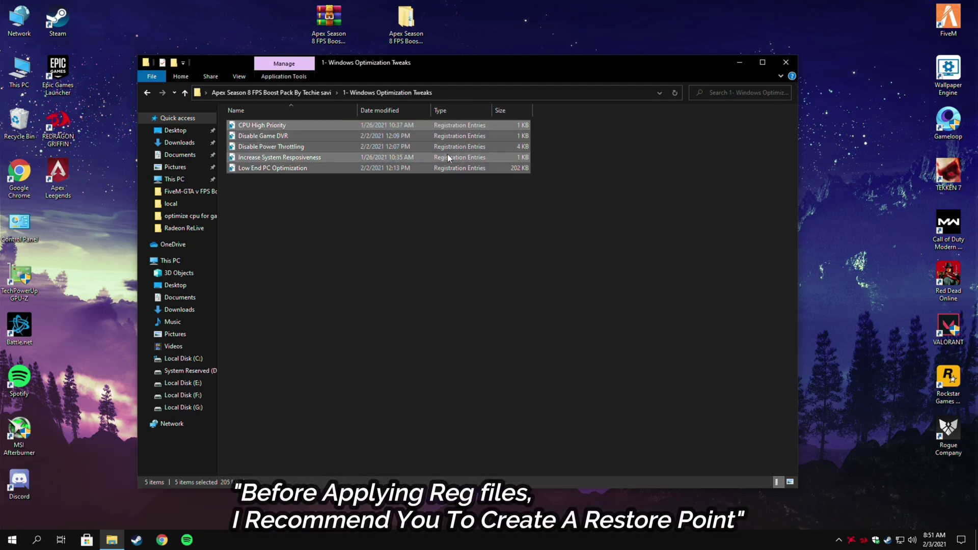
pyautogui.click(411, 189)
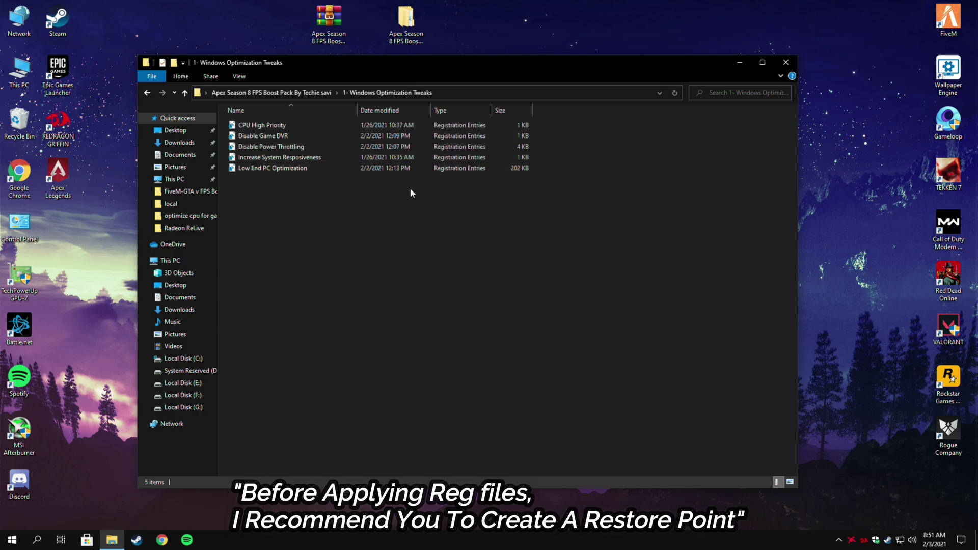
# Search Windows for "create a restore point" and open the matching System Protection settings
pyautogui.click(38, 542)
pyautogui.write('crea')
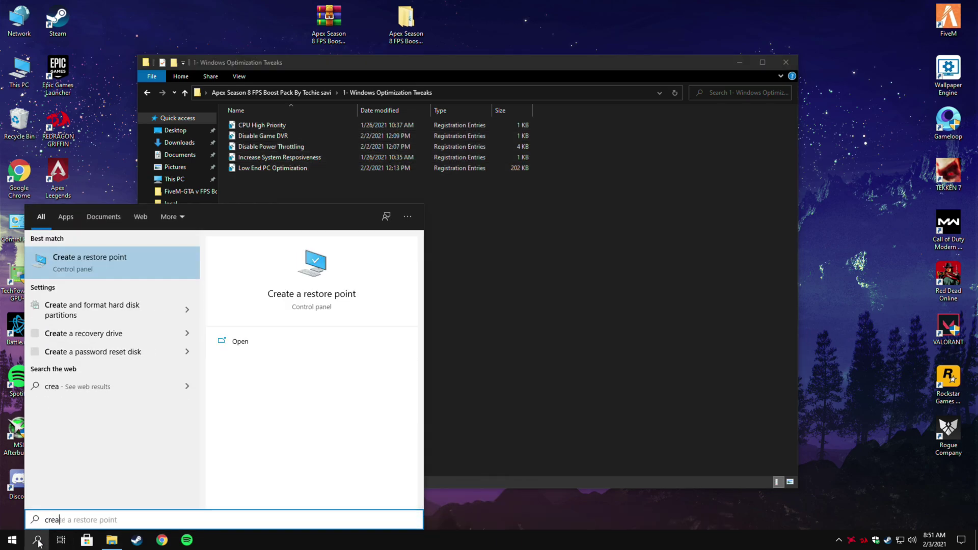
pyautogui.write('te a rest')
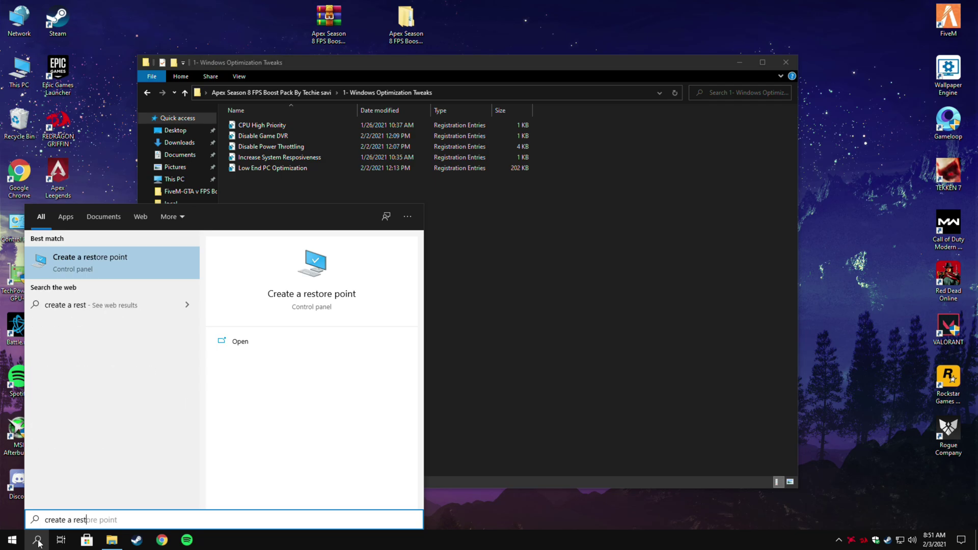
pyautogui.write('ore point')
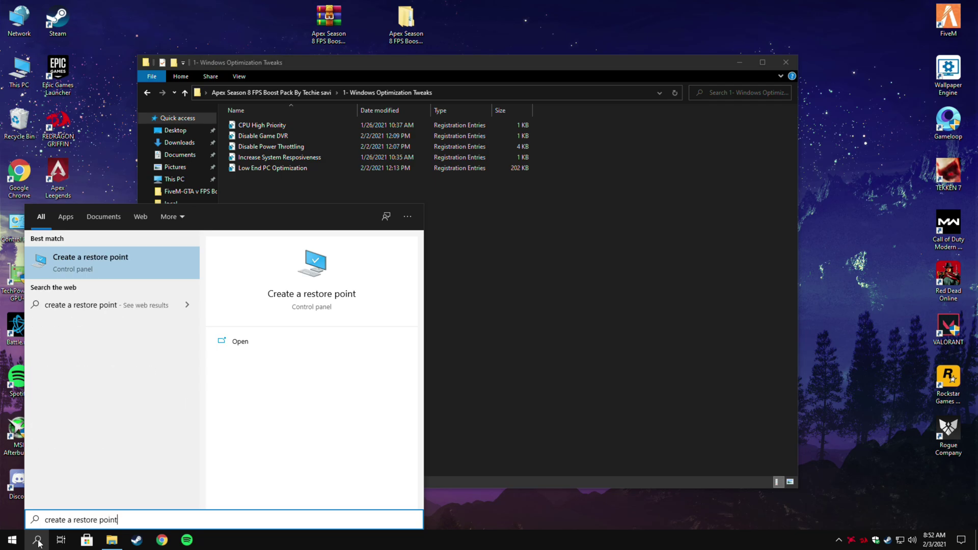
pyautogui.click(235, 338)
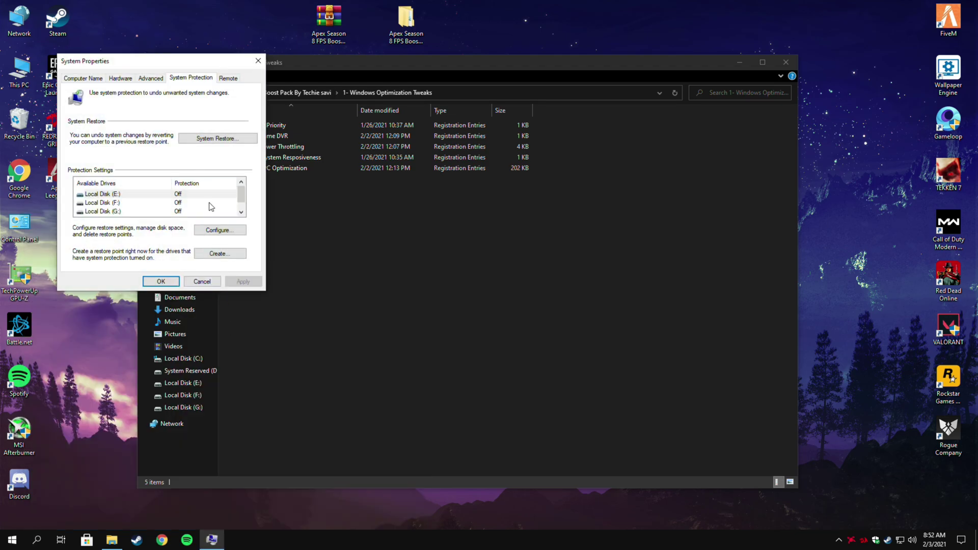
# Create a restore point described as "restore" for the protected system drive C: and close System Properties
pyautogui.click(174, 210)
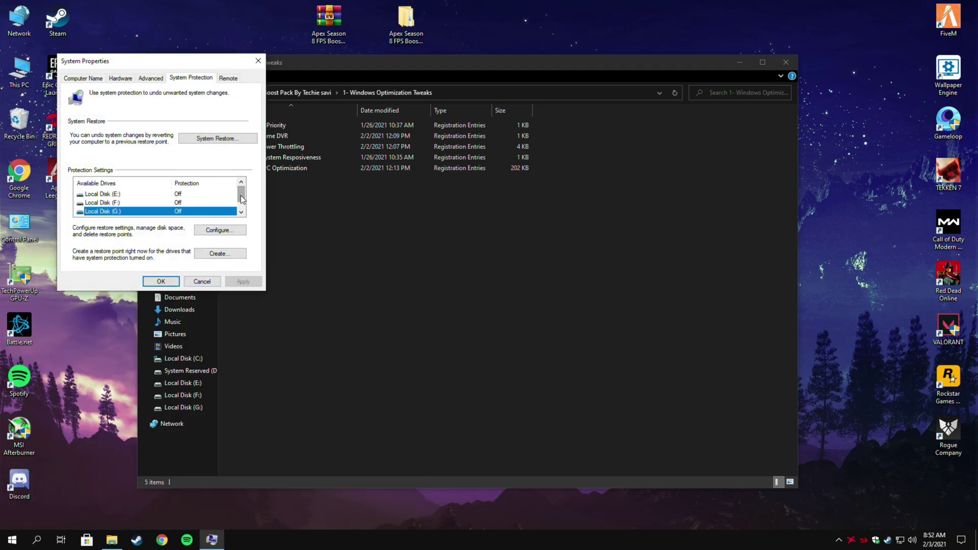
pyautogui.scroll(-1, 240, 201)
pyautogui.click(195, 211)
pyautogui.click(220, 255)
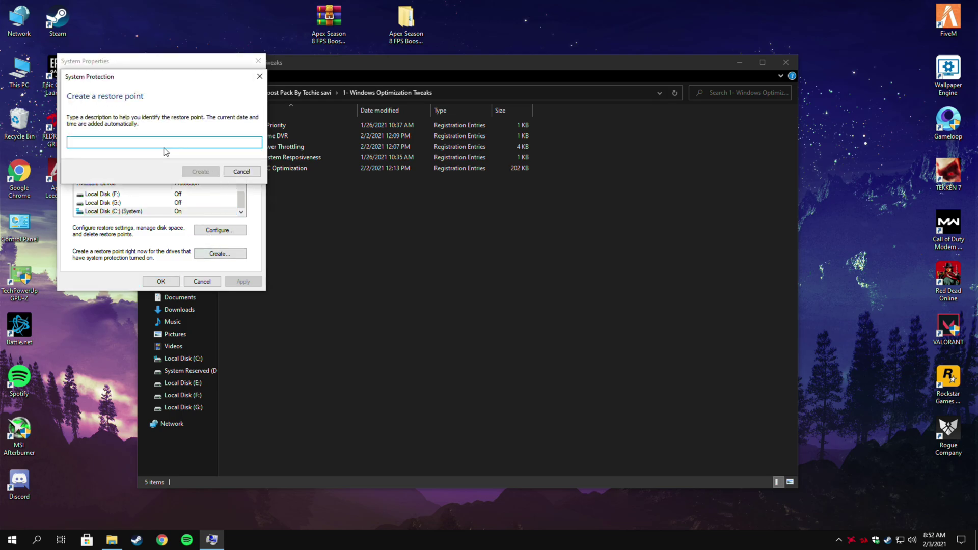
pyautogui.write('restore')
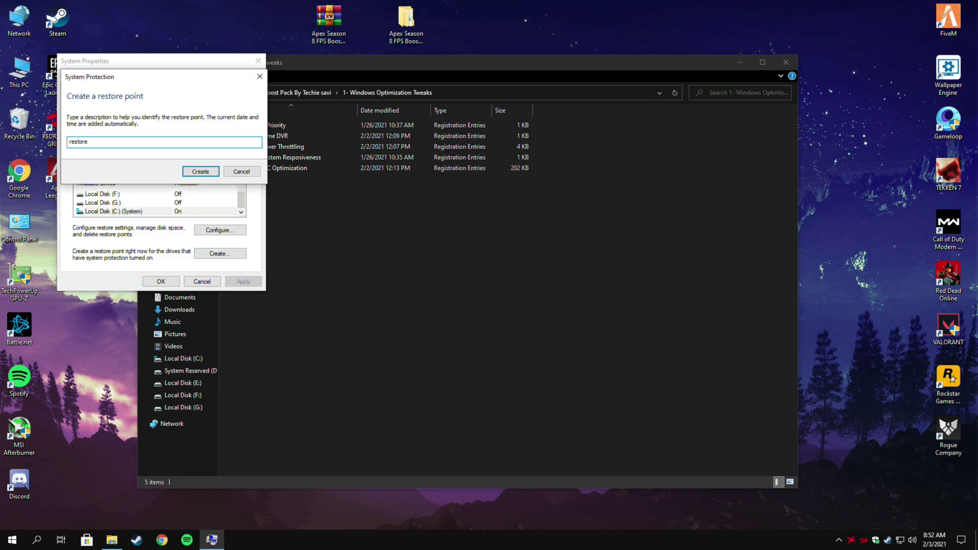
pyautogui.click(208, 170)
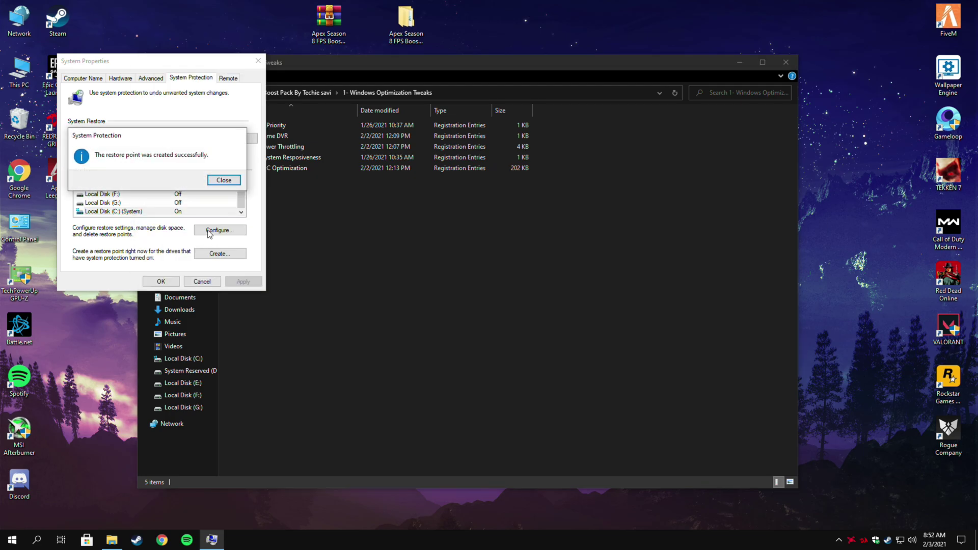
pyautogui.click(225, 180)
pyautogui.click(257, 61)
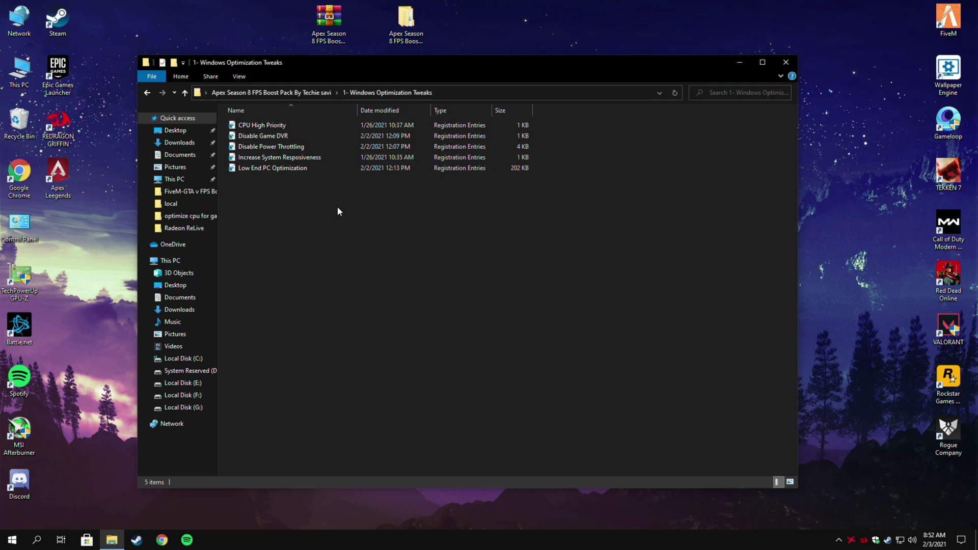
# Merge the CPU High Priority registry file into the registry, allowing Registry Editor to make changes
pyautogui.moveTo(337, 207); pyautogui.dragTo(410, 121)
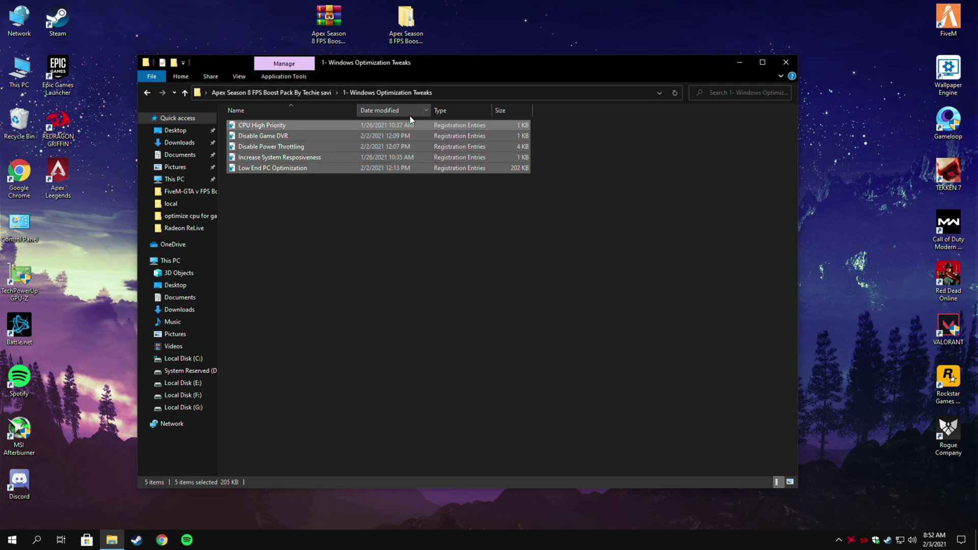
pyautogui.click(399, 175)
pyautogui.click(245, 126)
pyautogui.rightClick(245, 126)
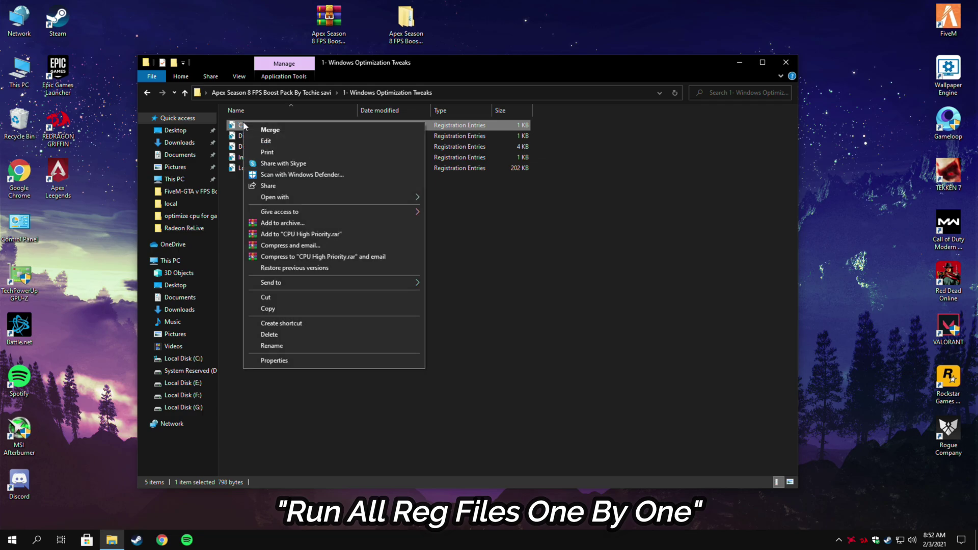
pyautogui.click(271, 132)
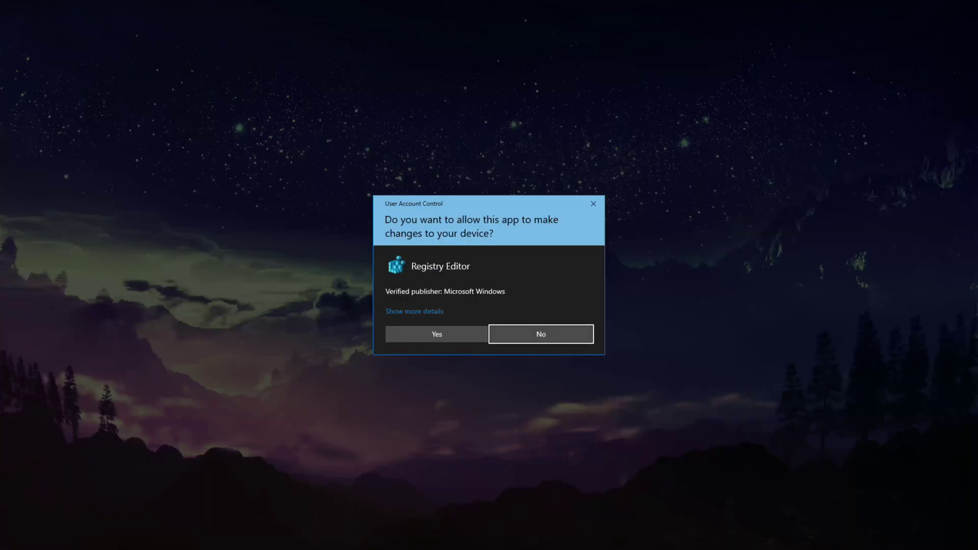
pyautogui.click(435, 334)
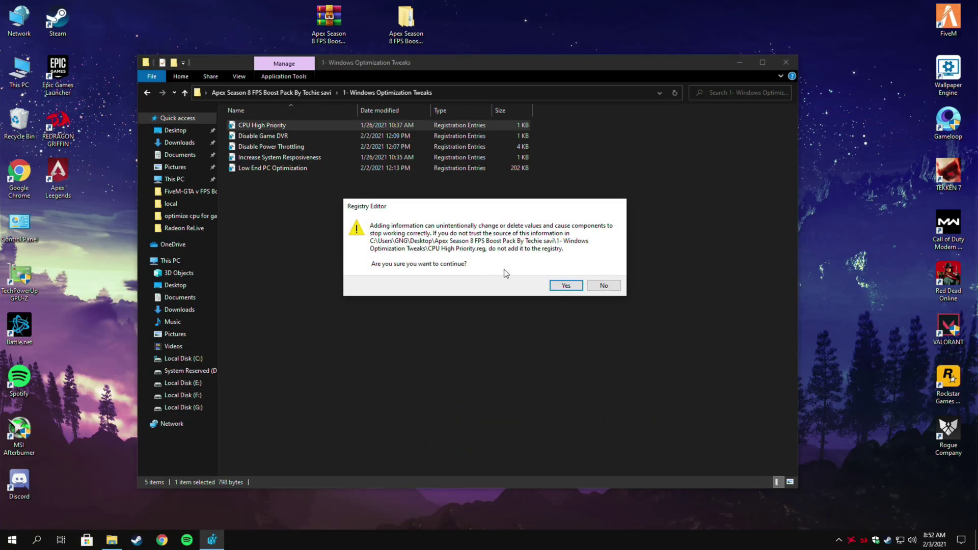
pyautogui.click(563, 284)
pyautogui.click(586, 273)
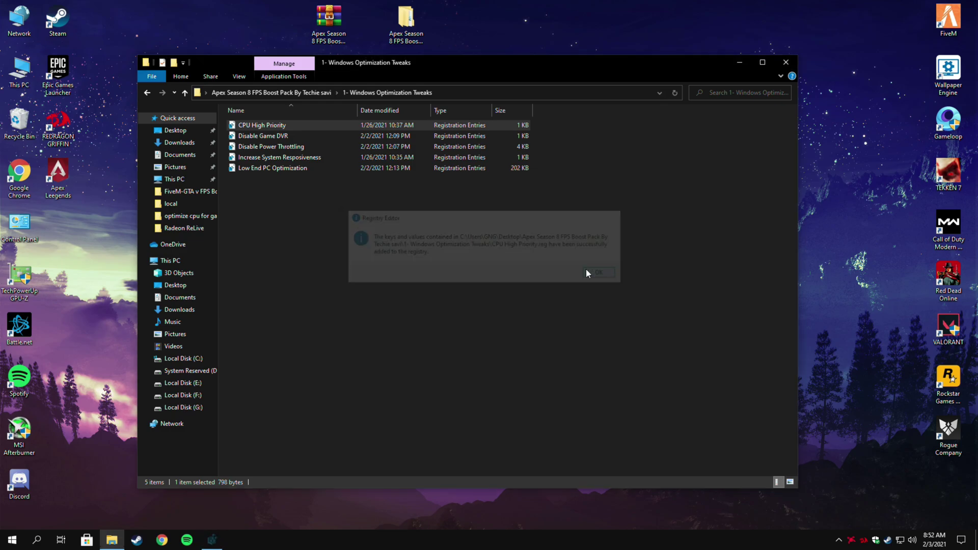
# Merge the Disable Game DVR registry file into the registry and approve the change
pyautogui.rightClick(267, 137)
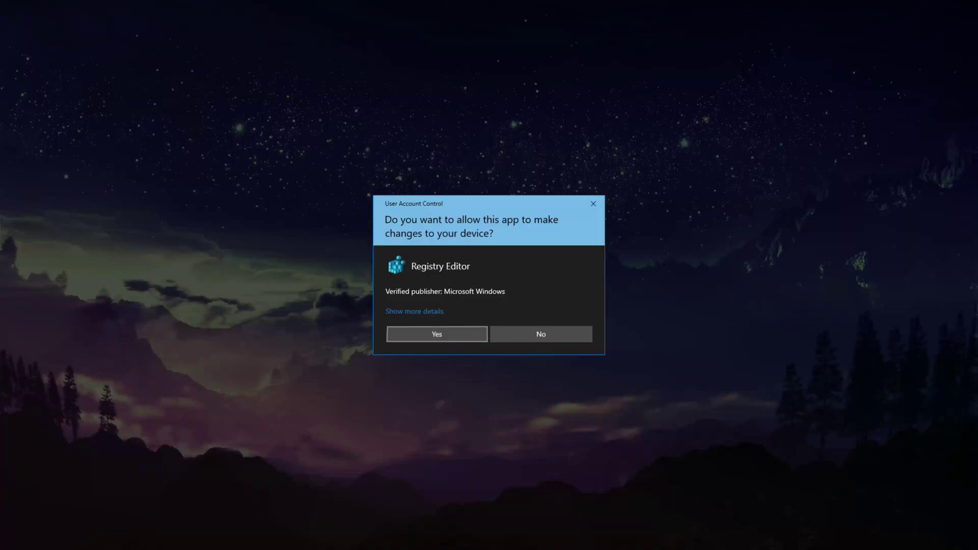
pyautogui.click(437, 334)
pyautogui.click(565, 285)
pyautogui.click(587, 272)
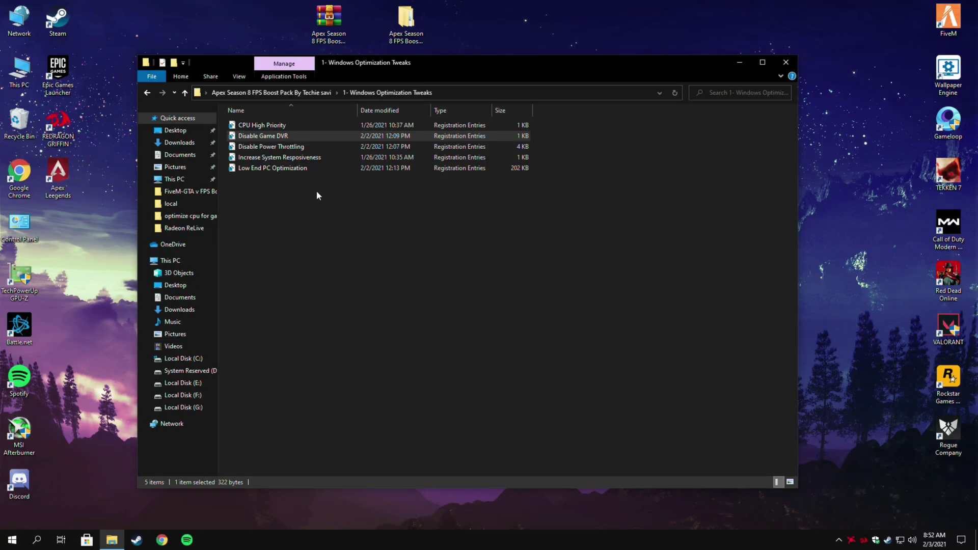
# Merge the Disable Power Throttling registry file into the registry and approve the change
pyautogui.click(269, 146)
pyautogui.rightClick(269, 147)
pyautogui.click(288, 153)
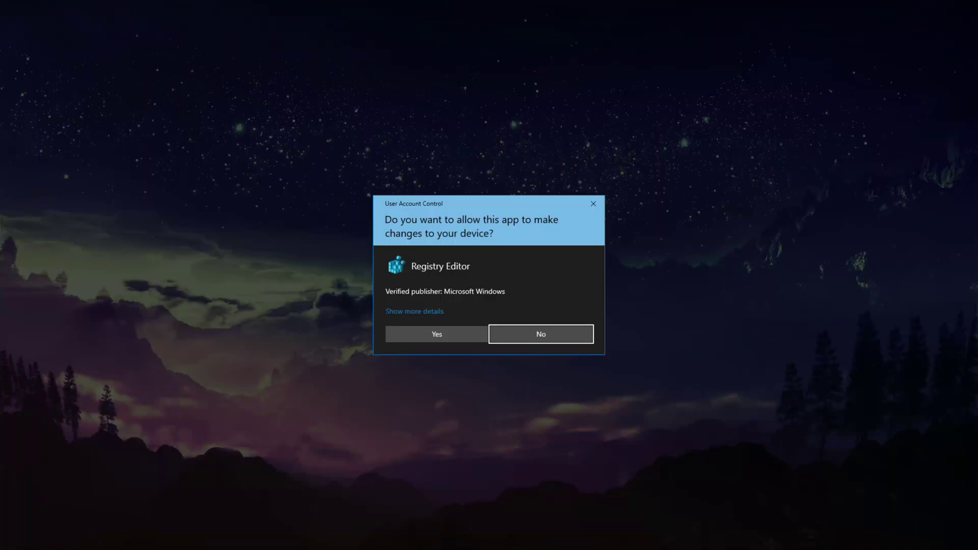
pyautogui.click(437, 334)
pyautogui.click(562, 285)
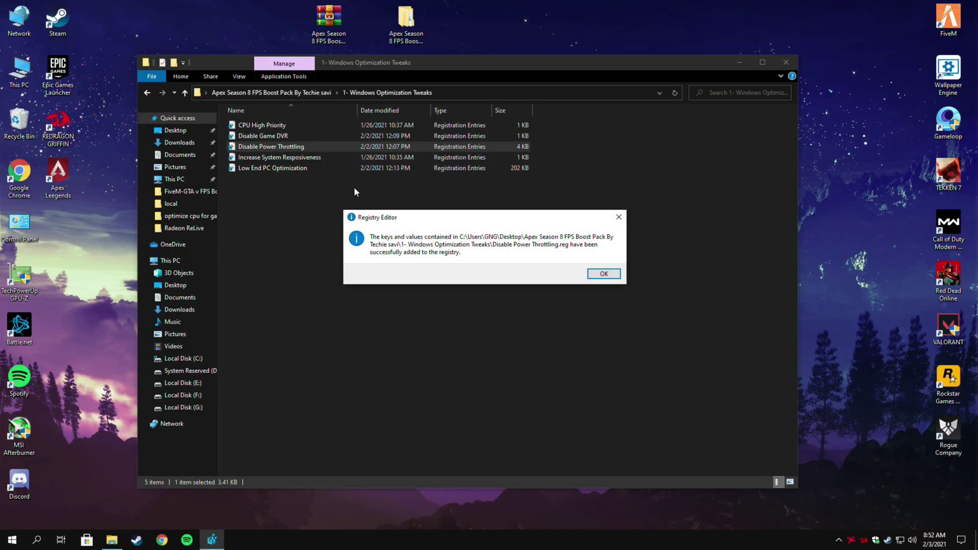
pyautogui.click(599, 278)
# Merge the Increase System Resposiveness registry file into the registry and approve the change
pyautogui.click(311, 157)
pyautogui.rightClick(310, 157)
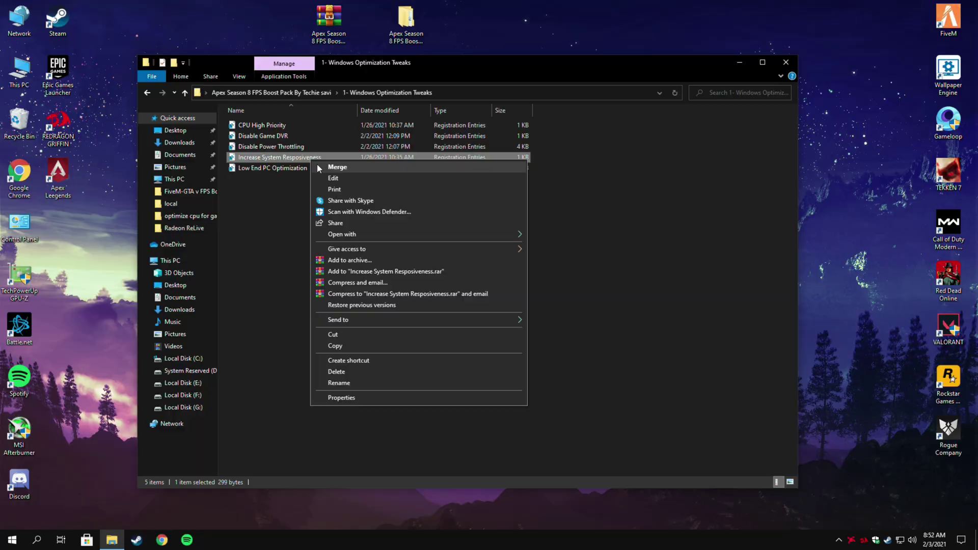
pyautogui.click(317, 164)
pyautogui.click(437, 334)
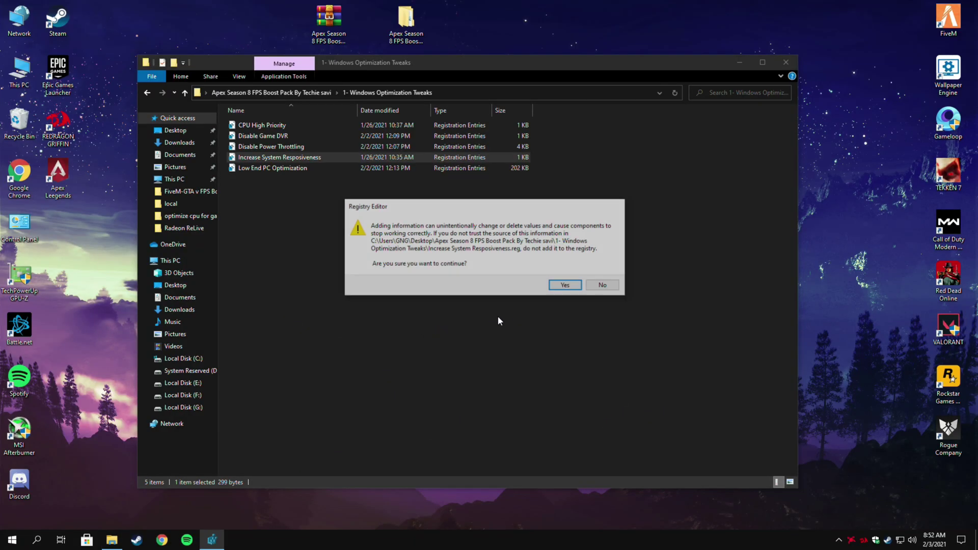
pyautogui.click(563, 284)
pyautogui.click(589, 278)
# Merge the Low End PC Optimization registry file into the registry and approve the change
pyautogui.click(356, 168)
pyautogui.rightClick(283, 167)
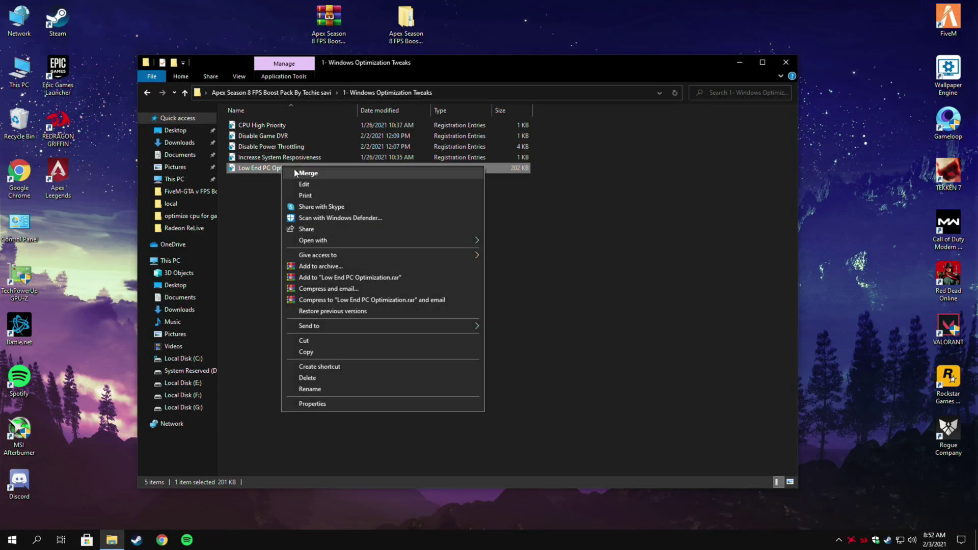
pyautogui.click(300, 173)
pyautogui.click(435, 332)
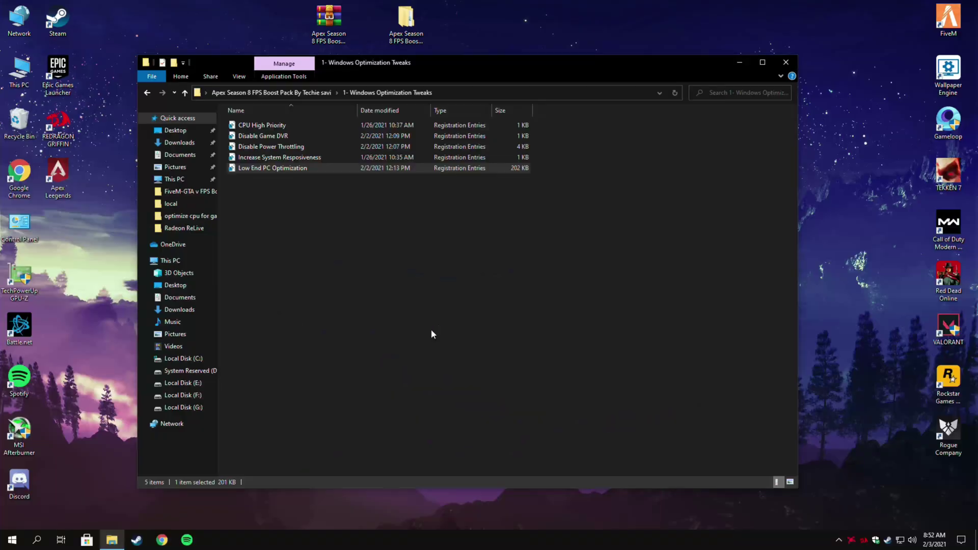
pyautogui.click(564, 285)
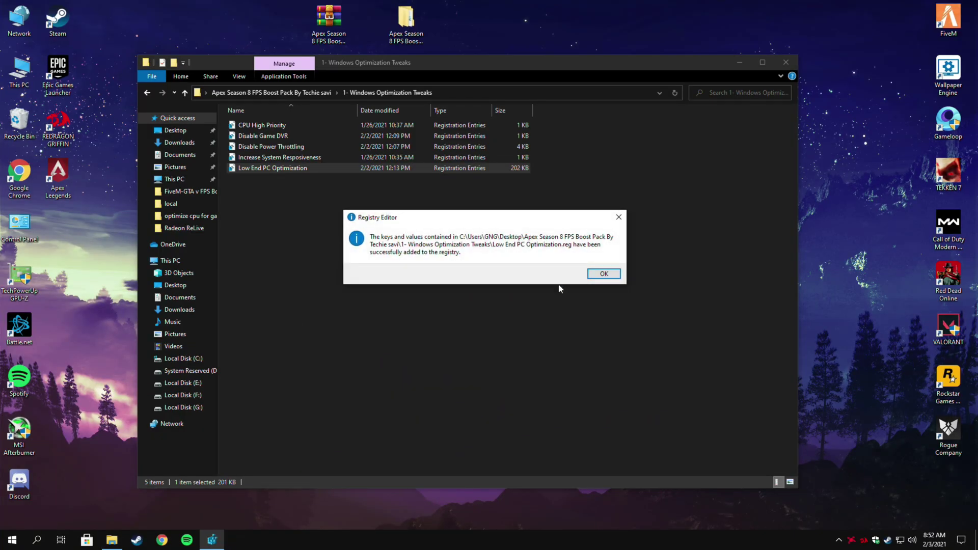
pyautogui.click(601, 278)
pyautogui.moveTo(367, 225); pyautogui.dragTo(411, 118)
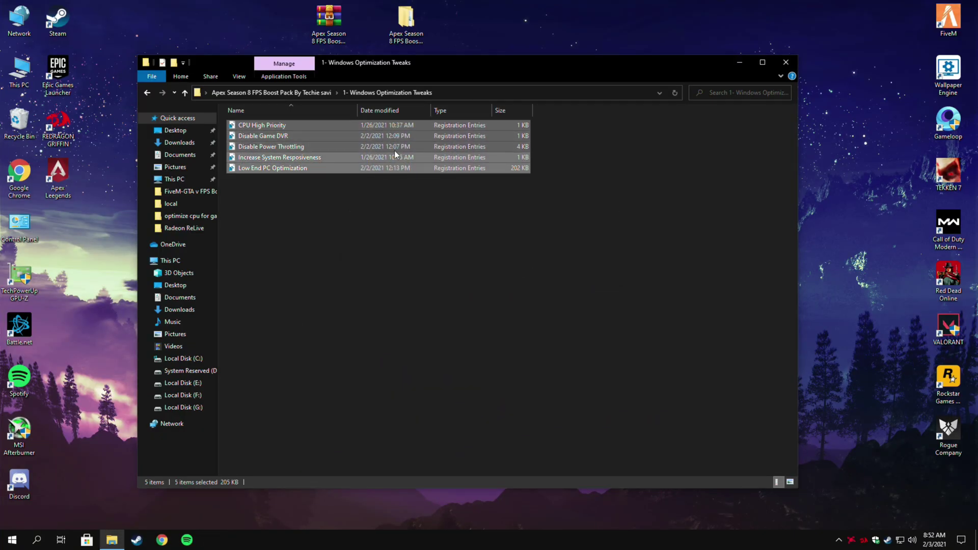
# Open the Steam Launch Options text file from the pack's "2- Steam Launch Option" folder and move its window aside
pyautogui.click(315, 96)
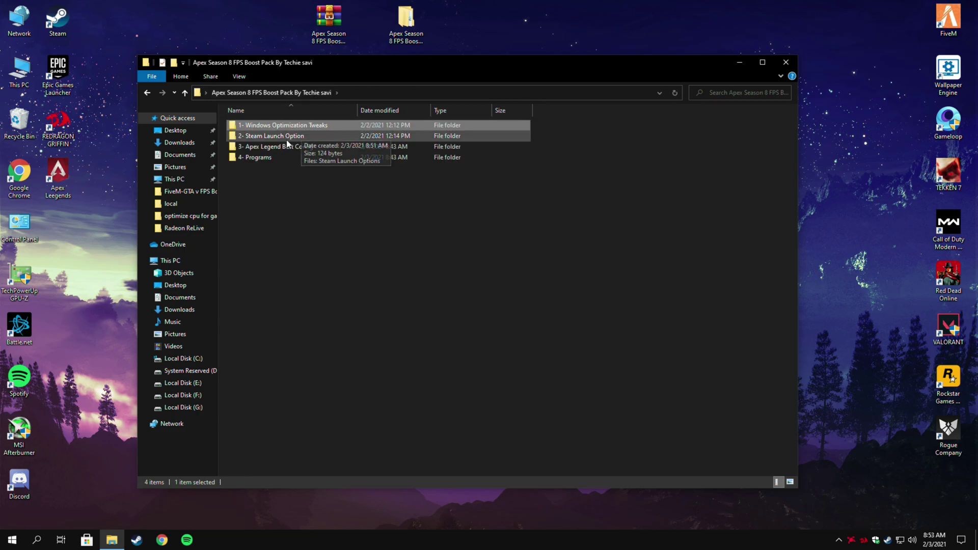
pyautogui.click(245, 139)
pyautogui.doubleClick(294, 139)
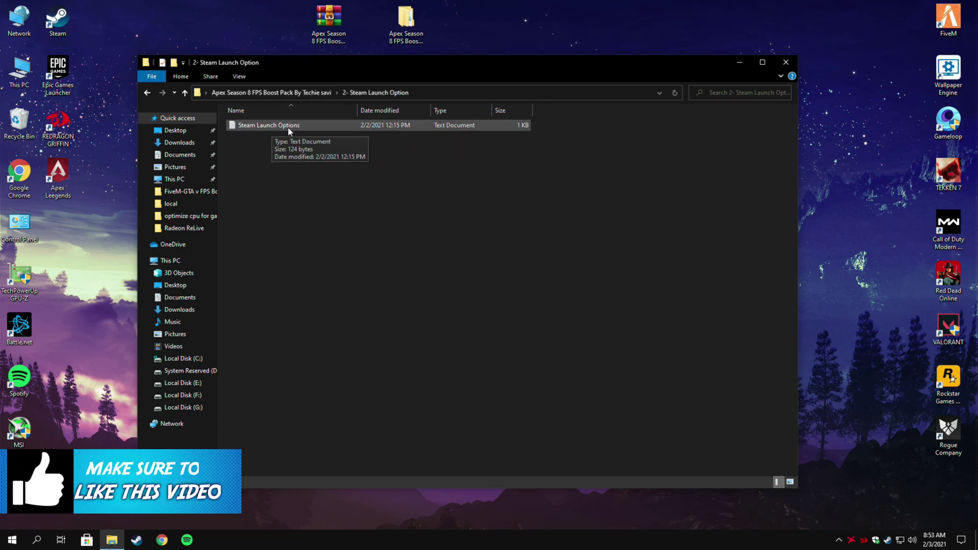
pyautogui.doubleClick(275, 127)
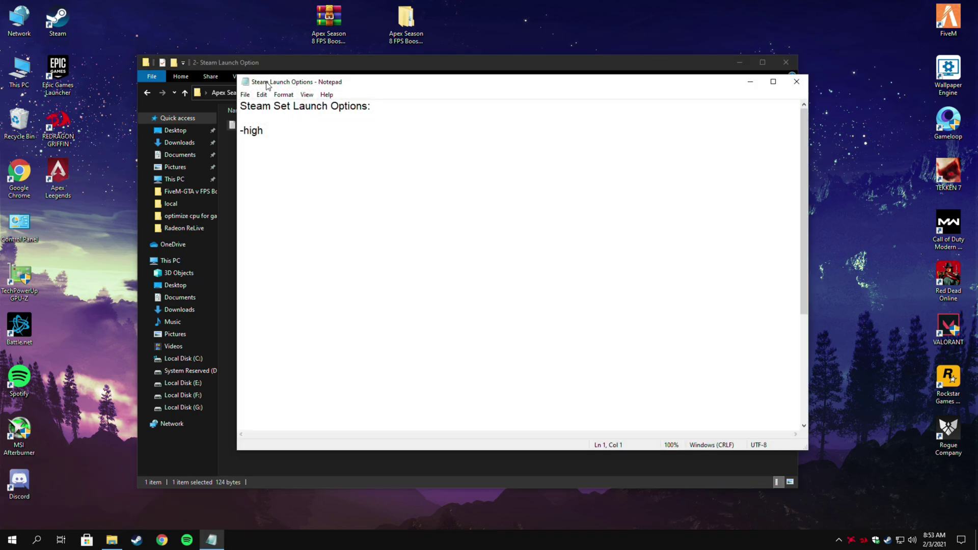
pyautogui.moveTo(235, 76); pyautogui.dragTo(328, 135)
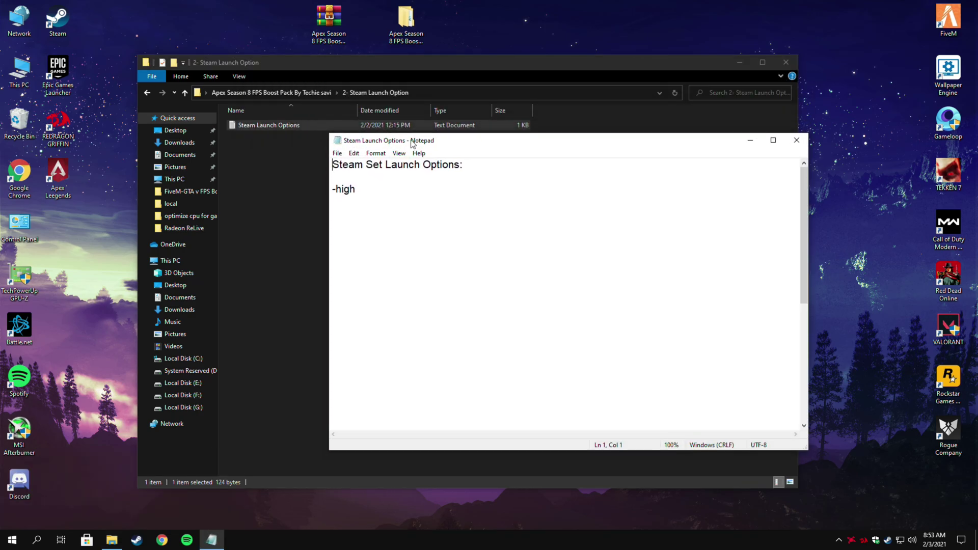
pyautogui.moveTo(412, 144); pyautogui.dragTo(195, 112)
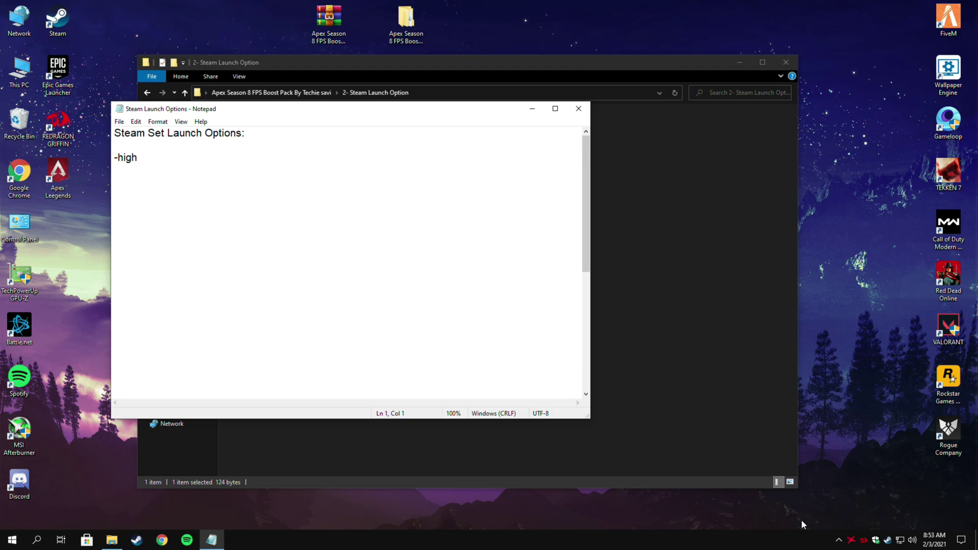
# Switch to Steam, place its window beside the notes, and open the properties of Apex Legends from the library
pyautogui.doubleClick(888, 540)
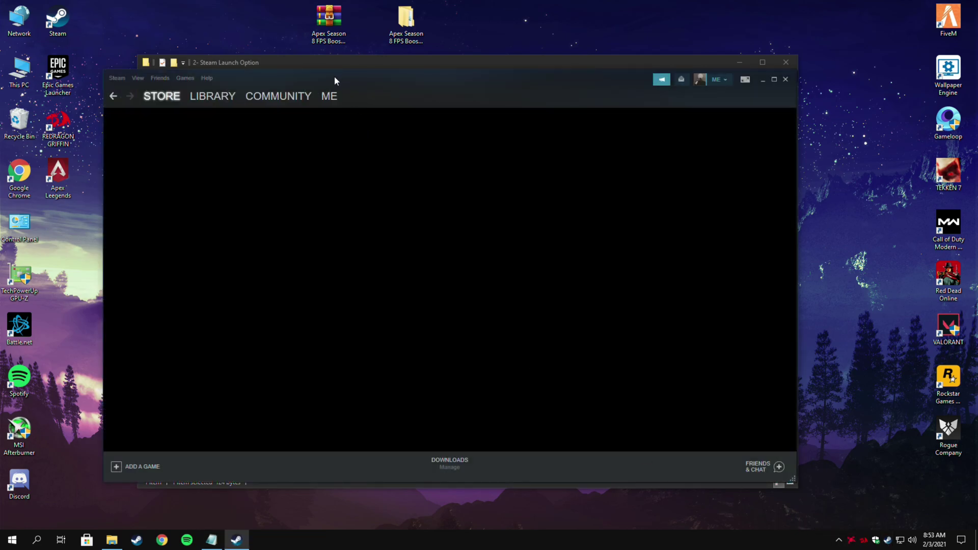
pyautogui.moveTo(334, 81); pyautogui.dragTo(515, 87)
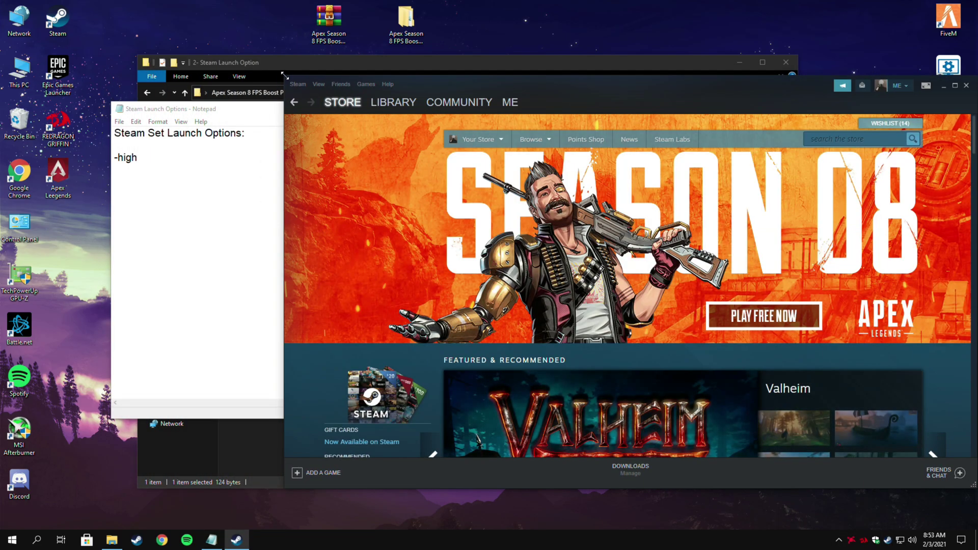
pyautogui.moveTo(284, 75); pyautogui.dragTo(461, 92)
pyautogui.moveTo(621, 106); pyautogui.dragTo(578, 88)
pyautogui.click(522, 106)
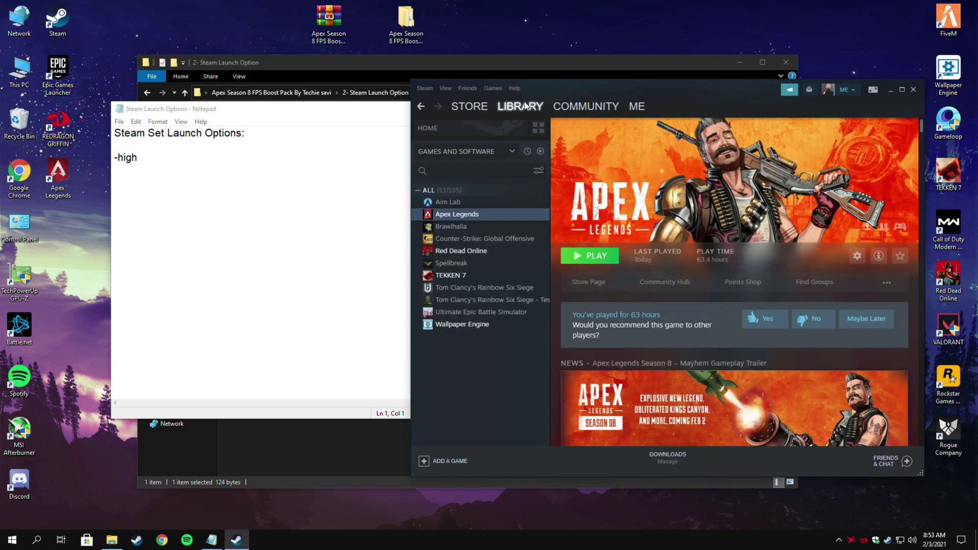
pyautogui.rightClick(440, 214)
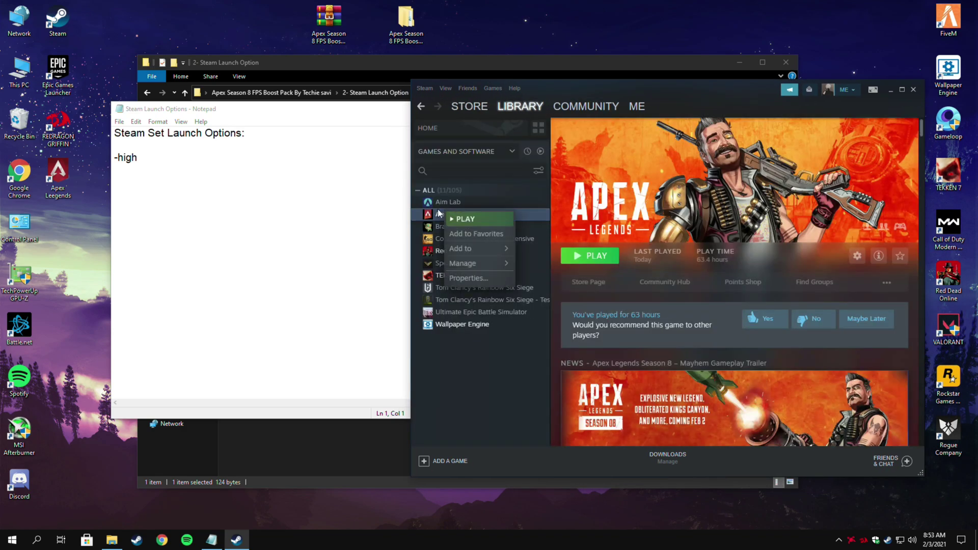
pyautogui.click(466, 278)
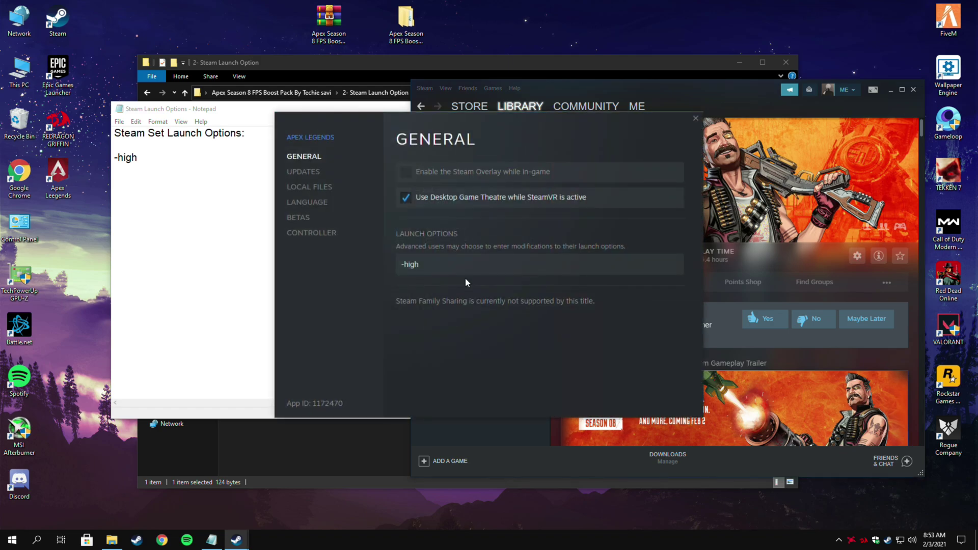
# Copy the launch option "-high" from the Steam Launch Options text file
pyautogui.moveTo(442, 269); pyautogui.dragTo(377, 269)
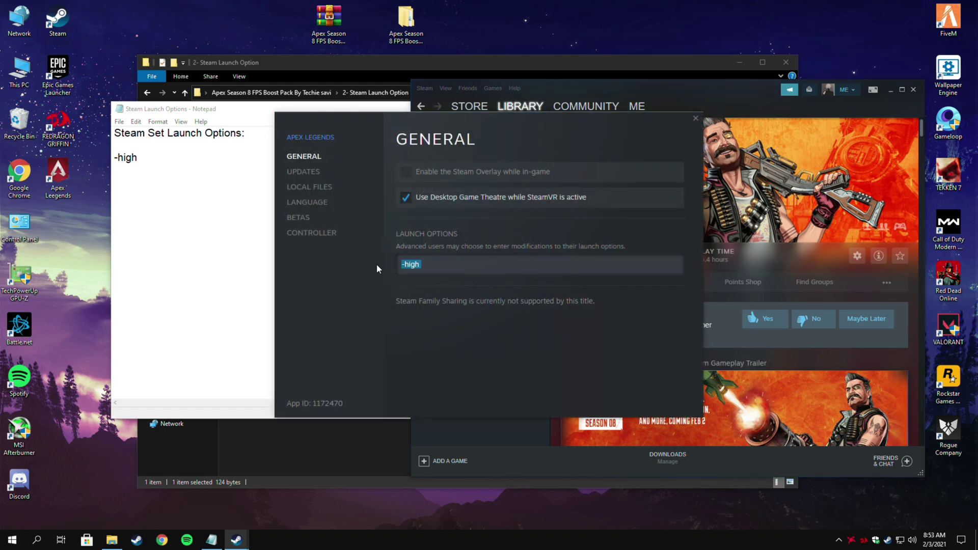
pyautogui.click(254, 230)
pyautogui.moveTo(144, 157); pyautogui.dragTo(115, 157)
pyautogui.rightClick(126, 158)
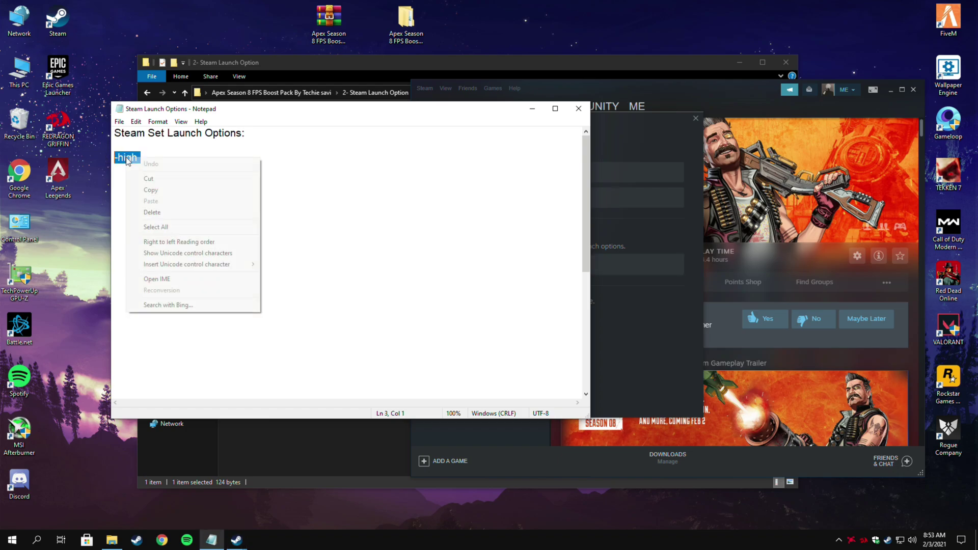
pyautogui.click(148, 189)
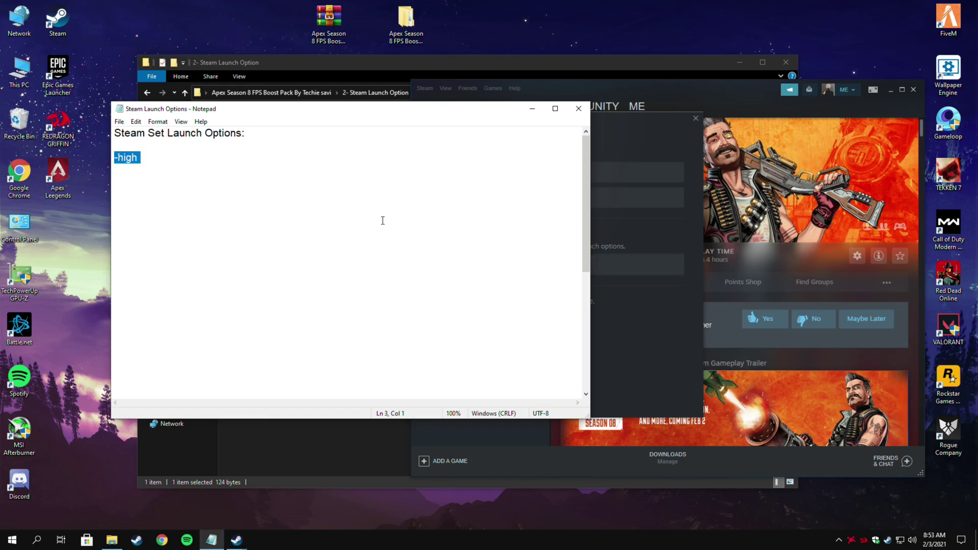
# Replace the Apex Legends launch options with the copied "-high", and close the properties, Steam and the text file
pyautogui.click(603, 224)
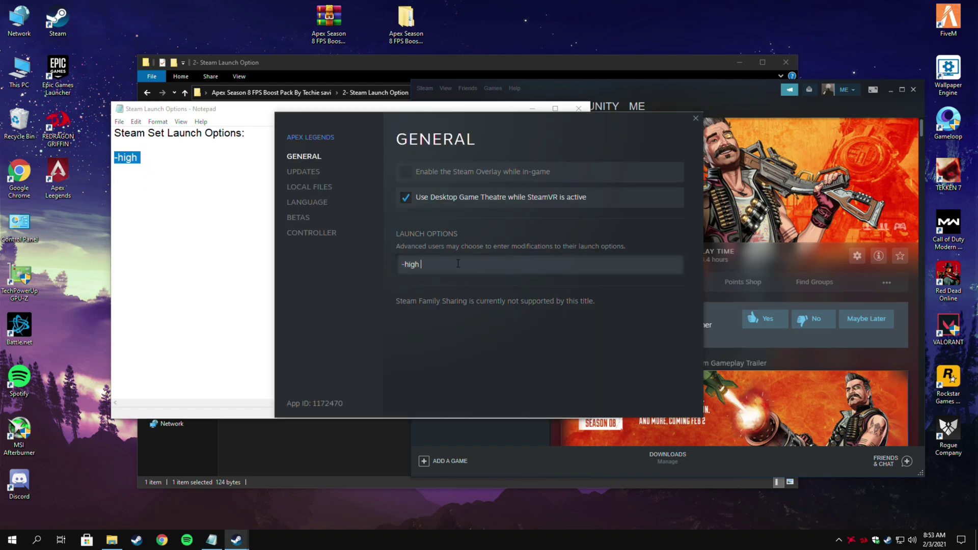
pyautogui.click(402, 265)
pyautogui.click(423, 266)
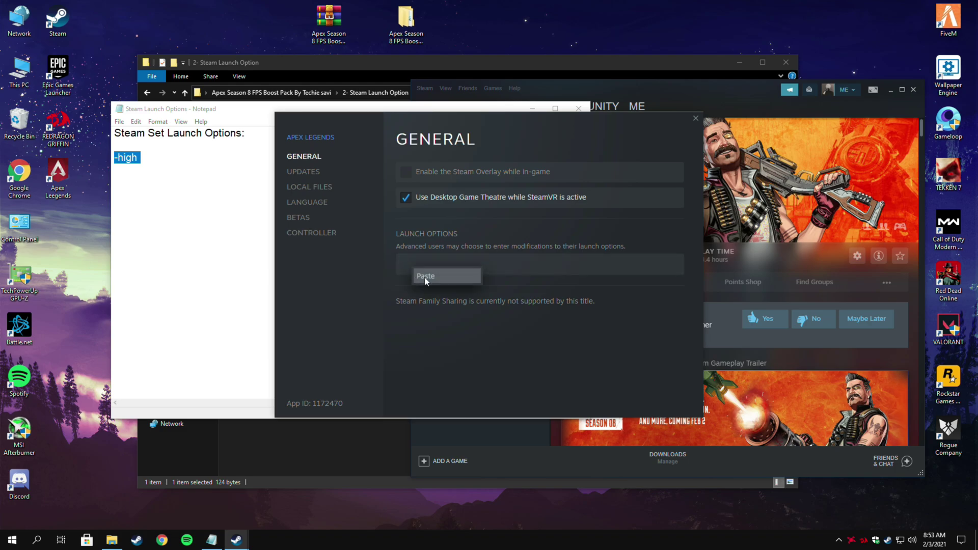
pyautogui.click(694, 119)
pyautogui.moveTo(705, 96); pyautogui.dragTo(588, 90)
pyautogui.click(789, 91)
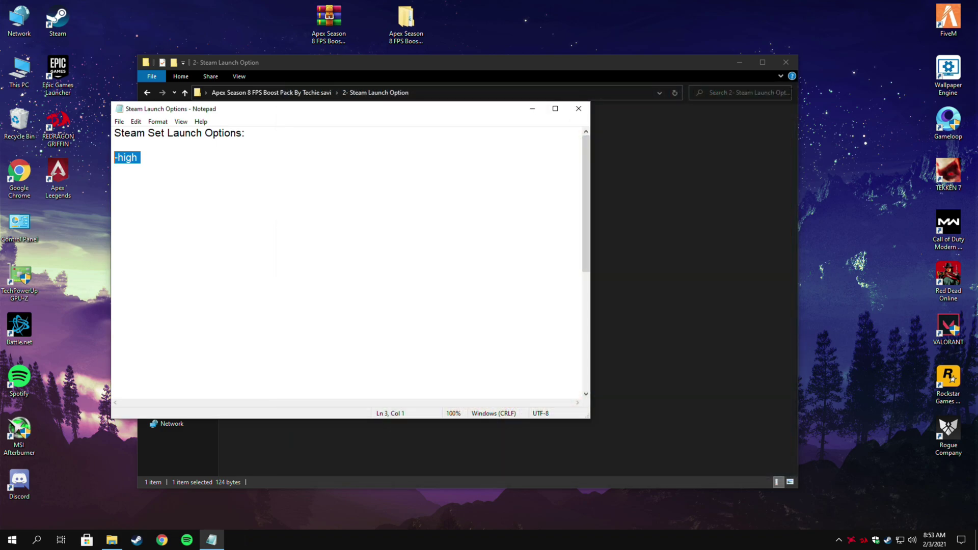
pyautogui.click(576, 109)
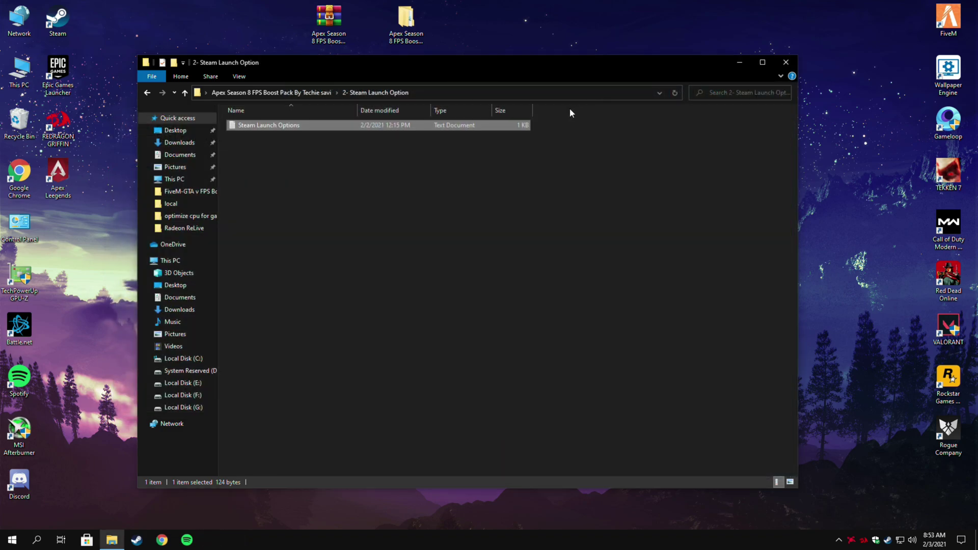
# Open the Optimize Settings folder inside "3- Apex Legend Best Config", select videoconfig, and move the window aside
pyautogui.click(265, 93)
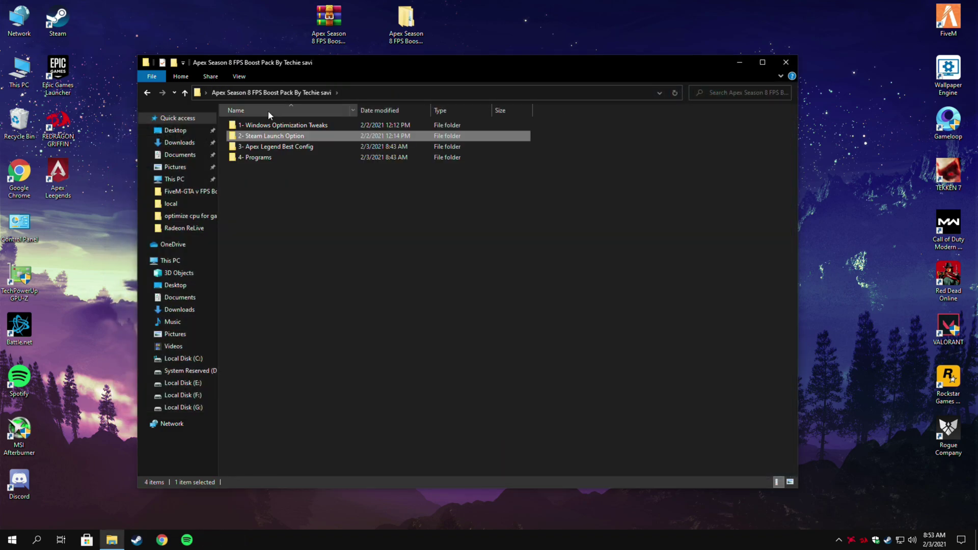
pyautogui.click(275, 148)
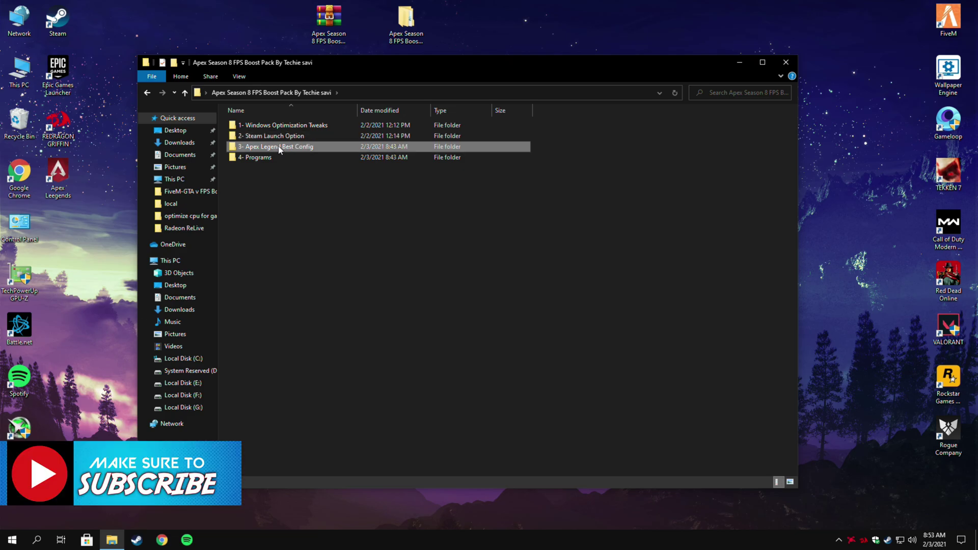
pyautogui.doubleClick(279, 148)
pyautogui.click(271, 138)
pyautogui.click(271, 137)
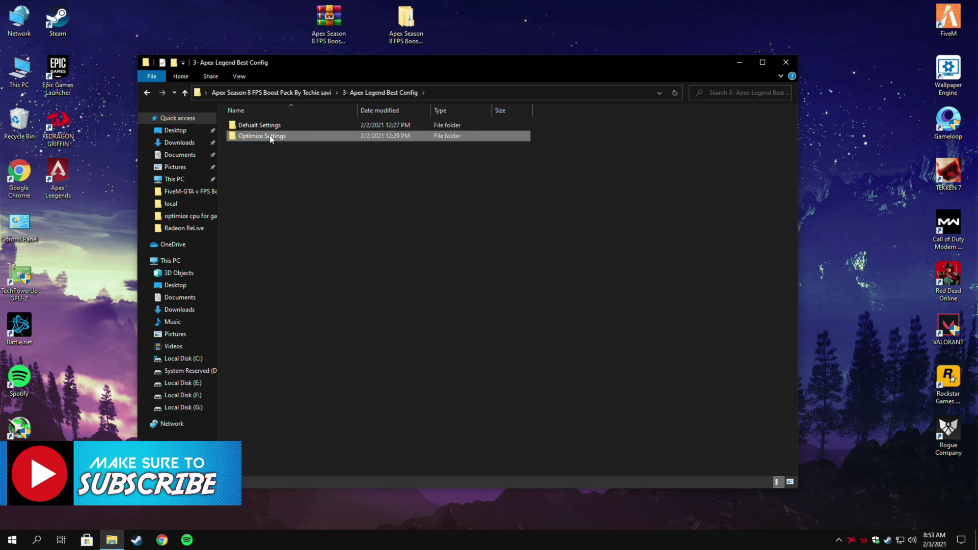
pyautogui.doubleClick(267, 138)
pyautogui.click(300, 126)
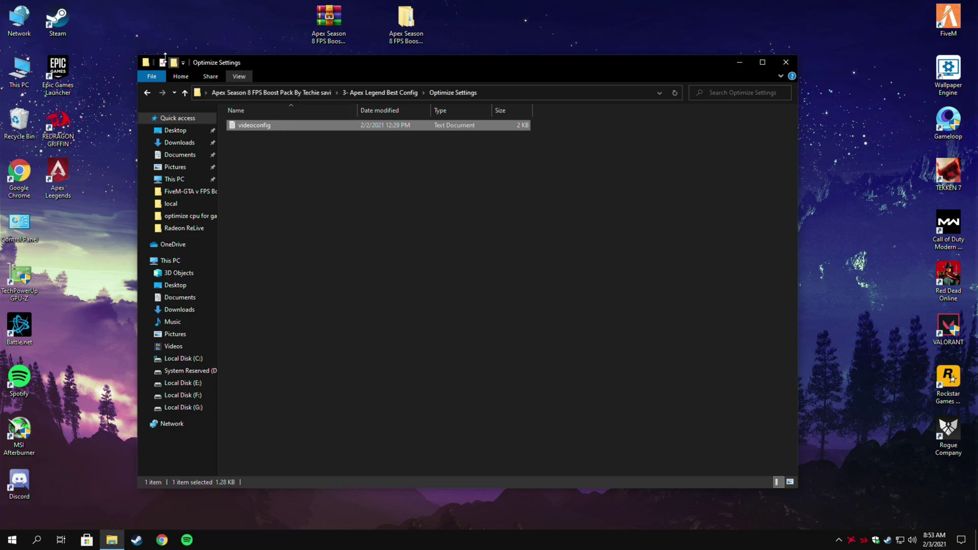
pyautogui.moveTo(241, 66); pyautogui.dragTo(543, 97)
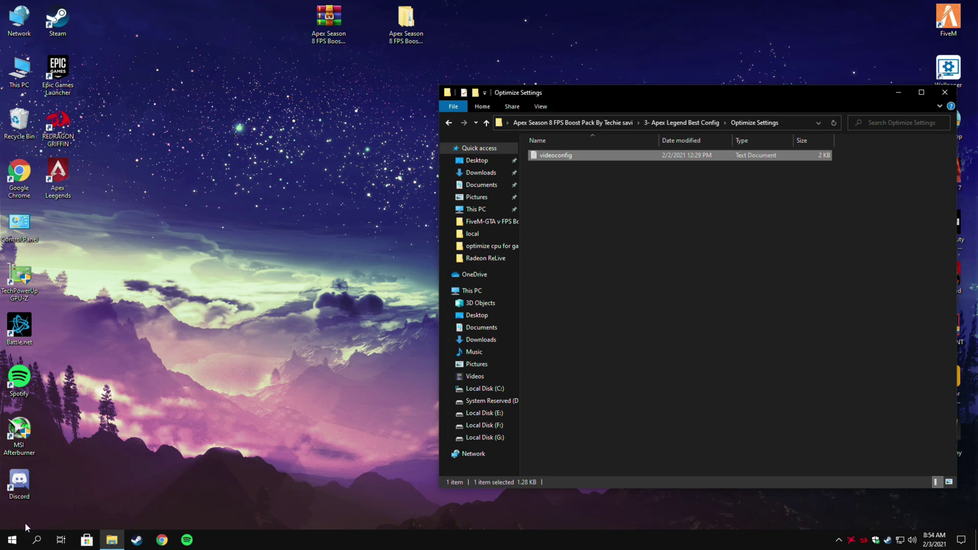
# Search Windows for "saved games", open the Saved Games folder, and place it beside the Optimize Settings window
pyautogui.click(36, 541)
pyautogui.write('saved games')
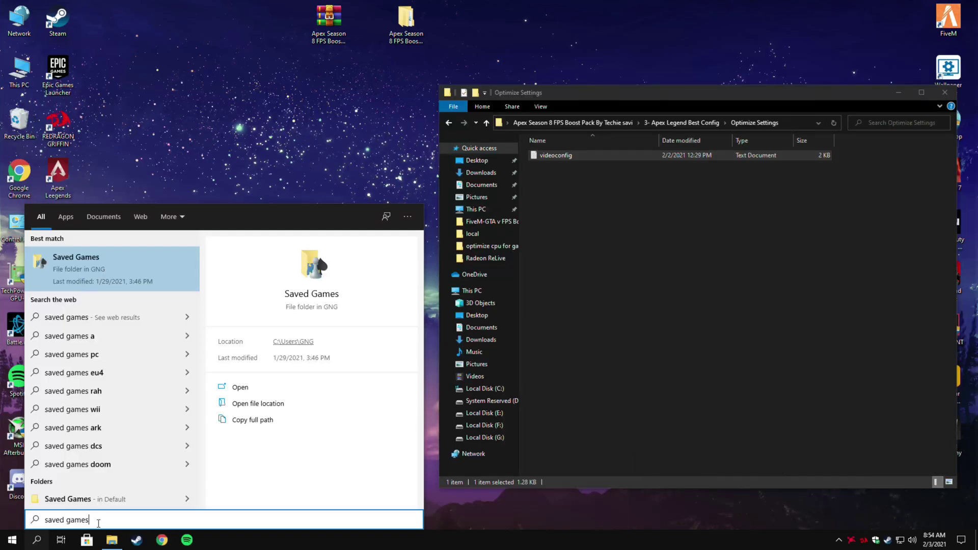
pyautogui.moveTo(101, 524); pyautogui.dragTo(37, 524)
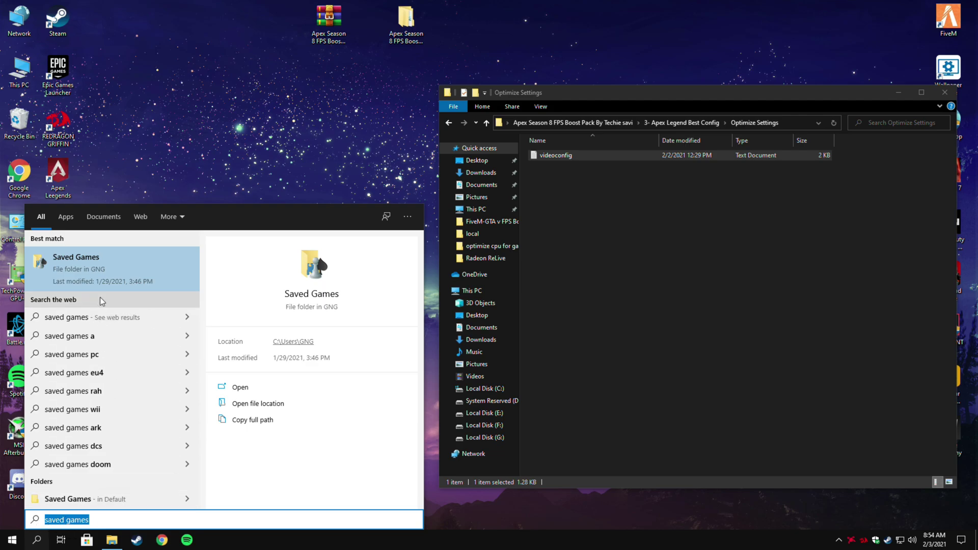
pyautogui.click(247, 389)
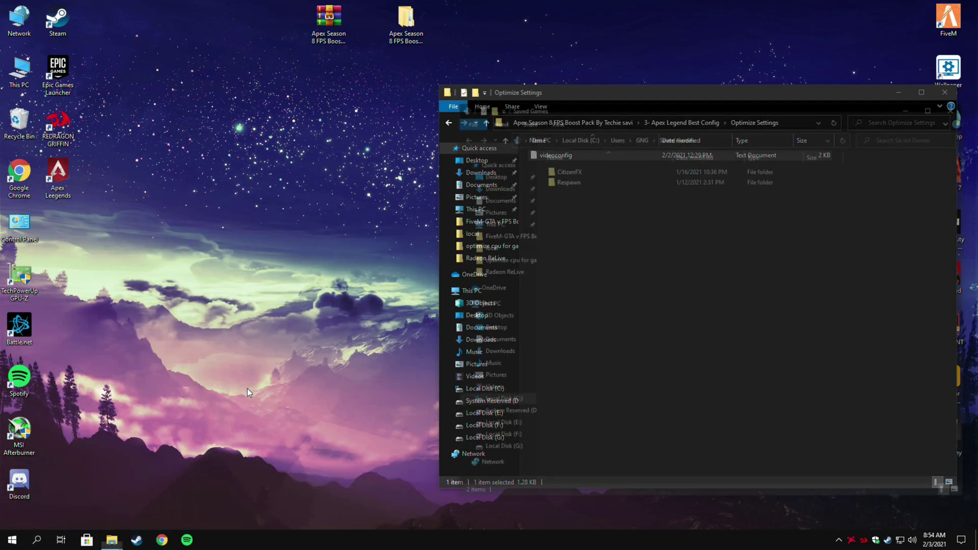
pyautogui.moveTo(605, 107); pyautogui.dragTo(144, 90)
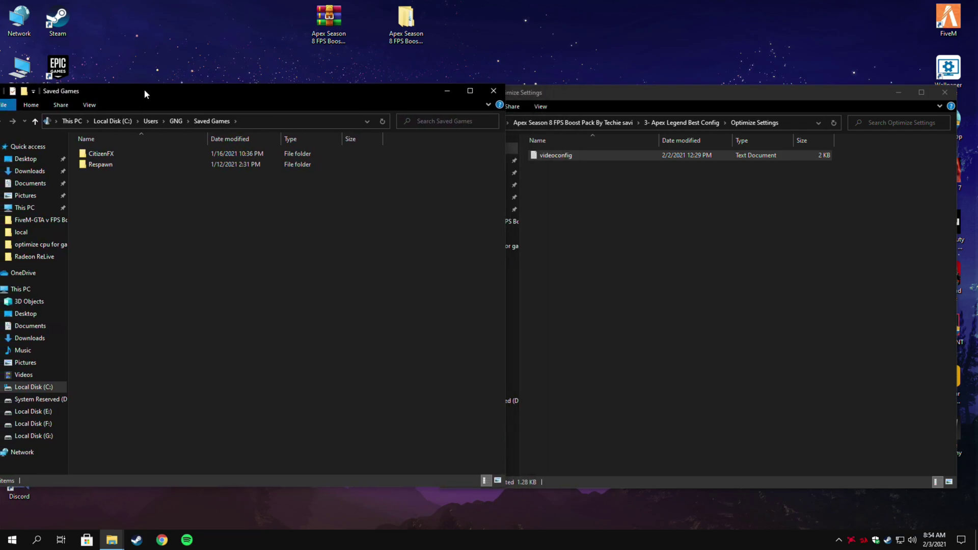
# Open the local folder of the game's saved data under Respawn > Apex
pyautogui.doubleClick(104, 164)
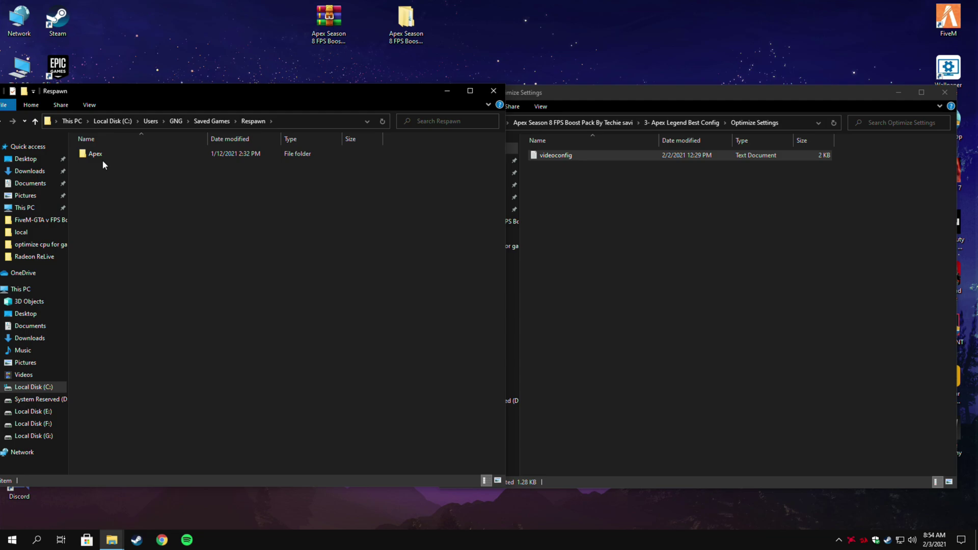
pyautogui.doubleClick(109, 156)
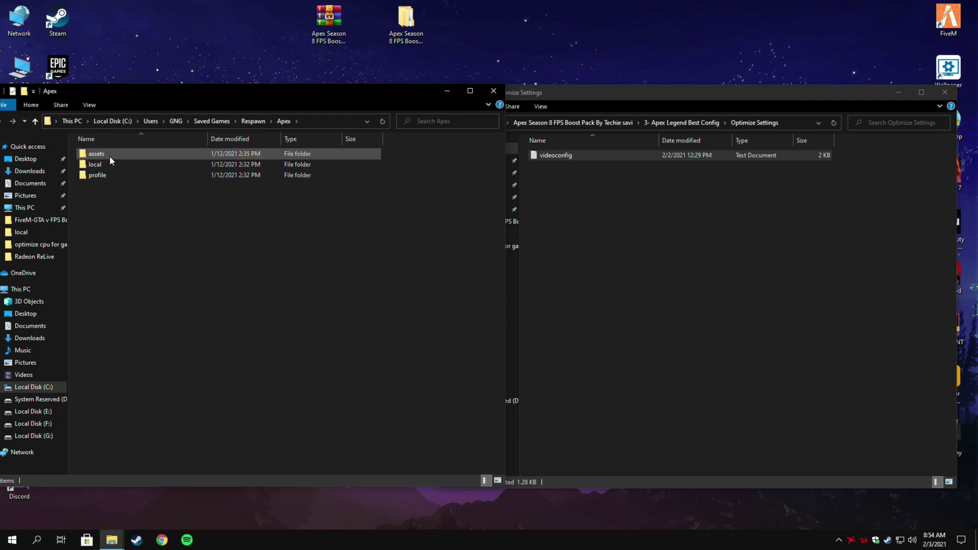
pyautogui.click(98, 167)
pyautogui.doubleClick(97, 164)
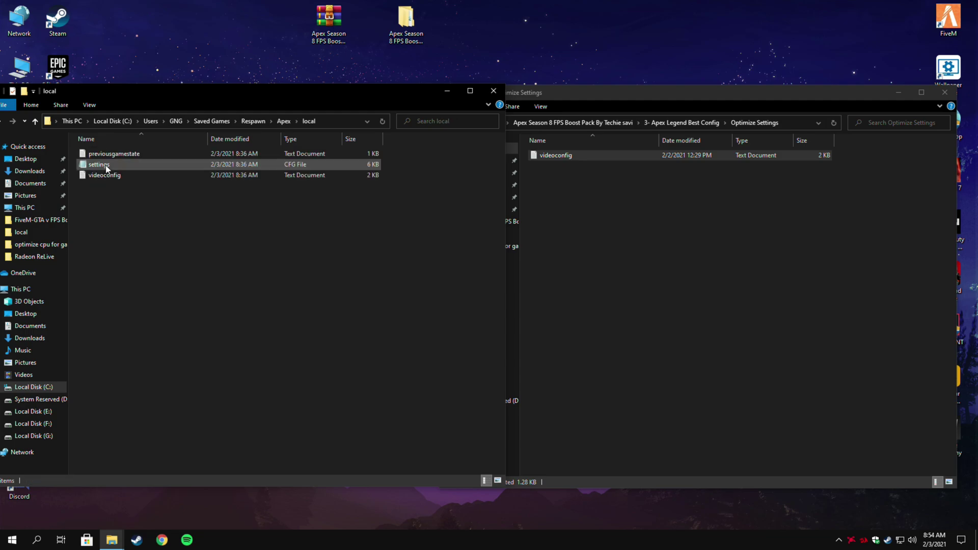
# Copy videoconfig from the Optimize Settings folder into Apex's local folder, replacing the existing file
pyautogui.click(224, 177)
pyautogui.click(615, 239)
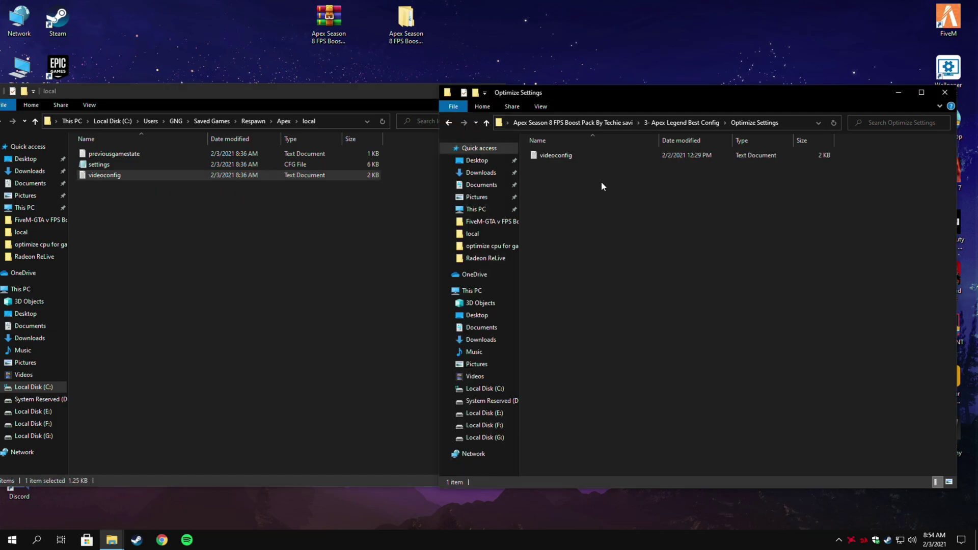
pyautogui.click(562, 157)
pyautogui.rightClick(563, 160)
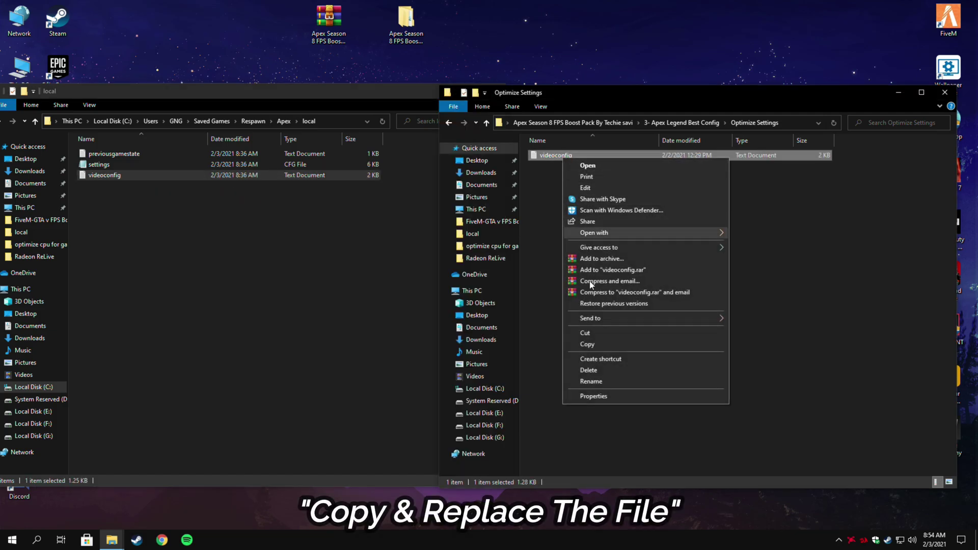
pyautogui.click(588, 345)
pyautogui.click(238, 270)
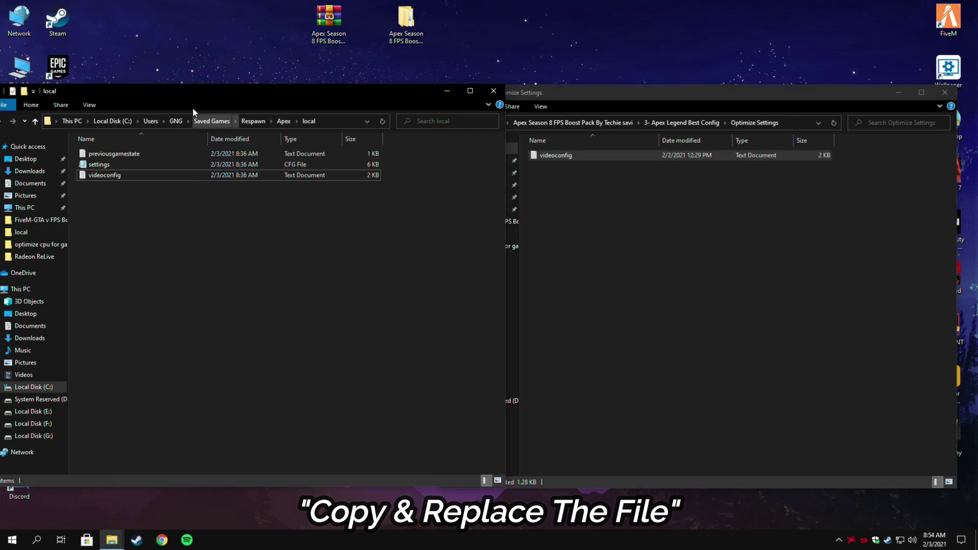
pyautogui.moveTo(215, 88); pyautogui.dragTo(237, 85)
pyautogui.rightClick(206, 226)
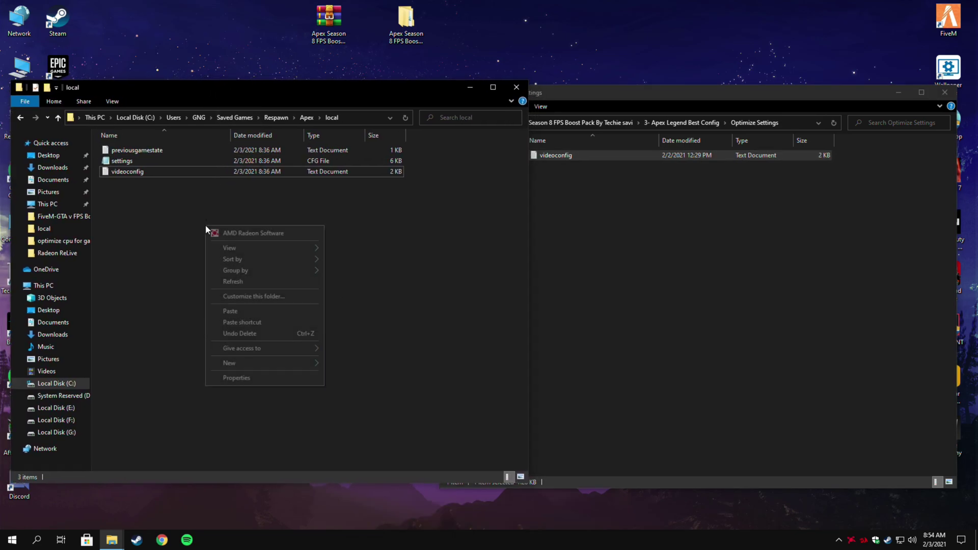
pyautogui.click(233, 312)
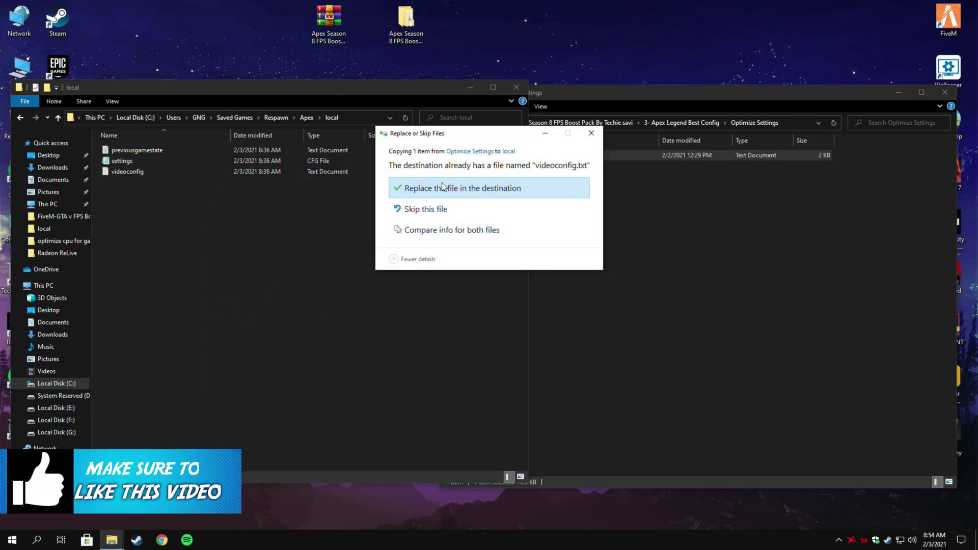
pyautogui.click(462, 188)
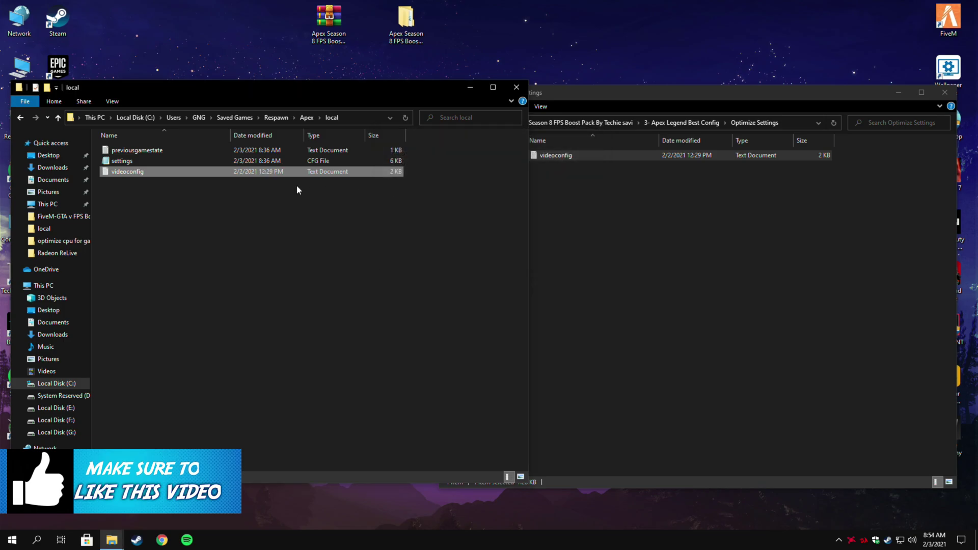
# Make the videoconfig file in the local folder read-only, and close that folder's window
pyautogui.rightClick(252, 174)
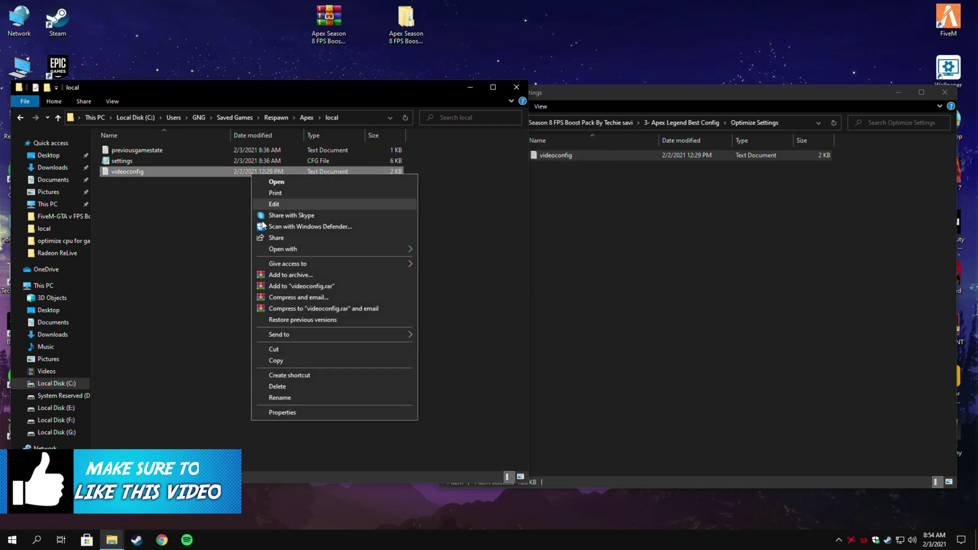
pyautogui.click(285, 412)
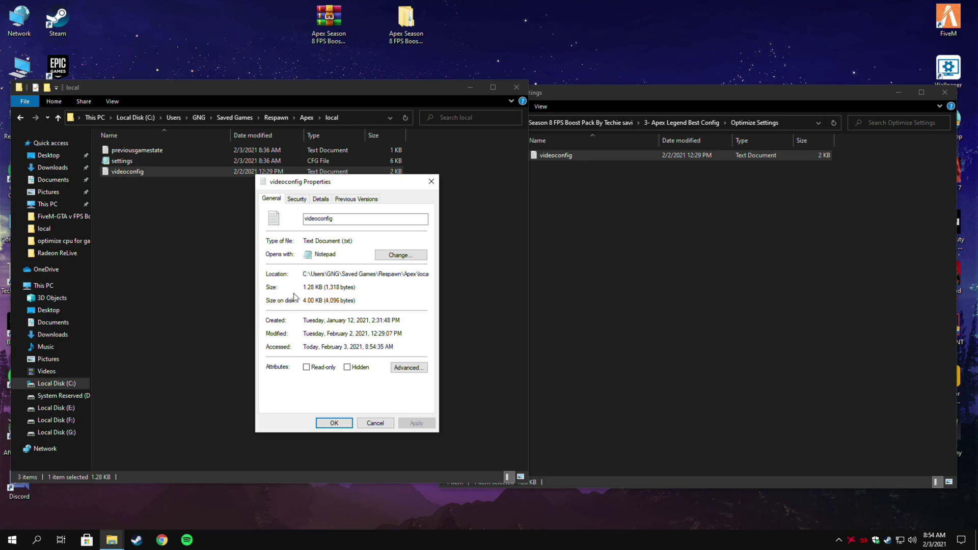
pyautogui.click(307, 367)
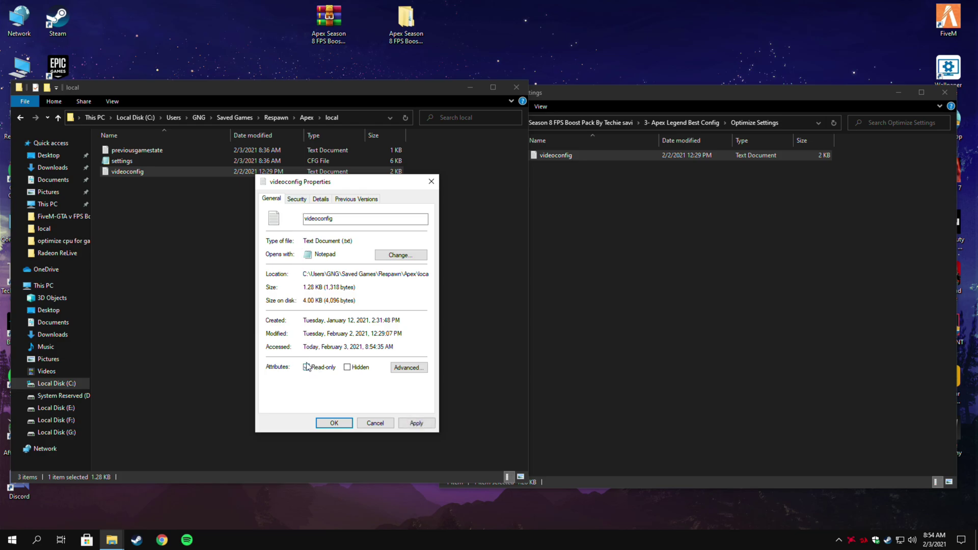
pyautogui.click(414, 423)
pyautogui.click(337, 422)
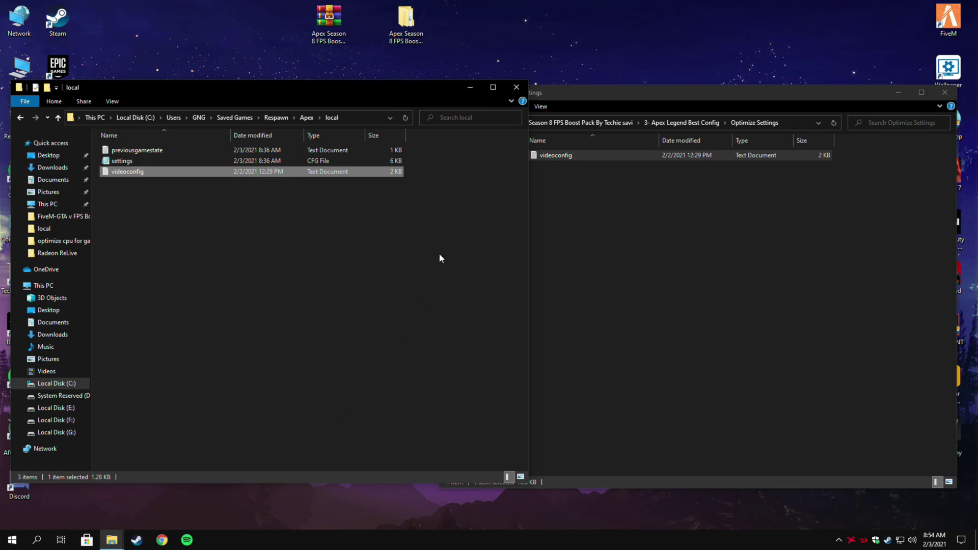
pyautogui.click(516, 88)
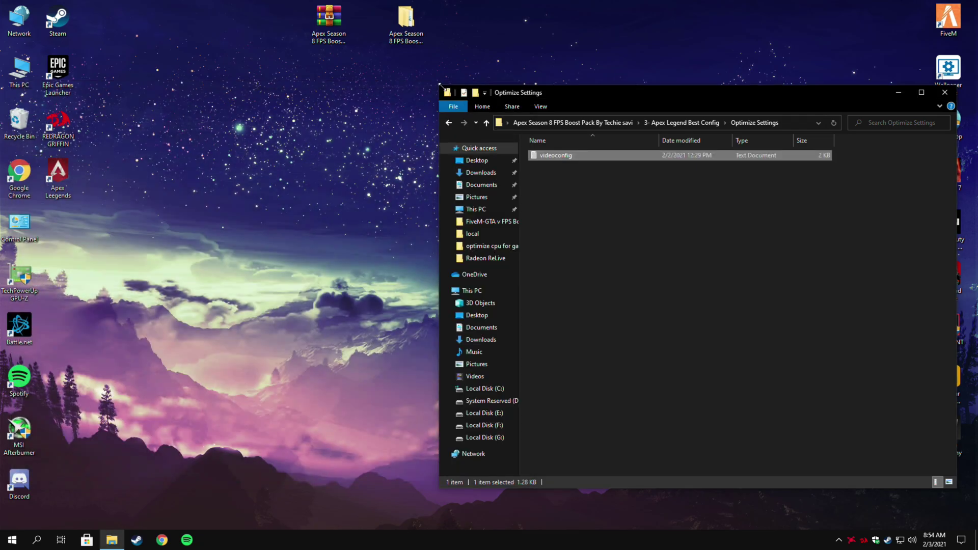
# Enlarge and reposition the Optimize Settings window, return to the FPS Boost Pack's main folder, and open "4- Programs"
pyautogui.moveTo(441, 86); pyautogui.dragTo(166, 73)
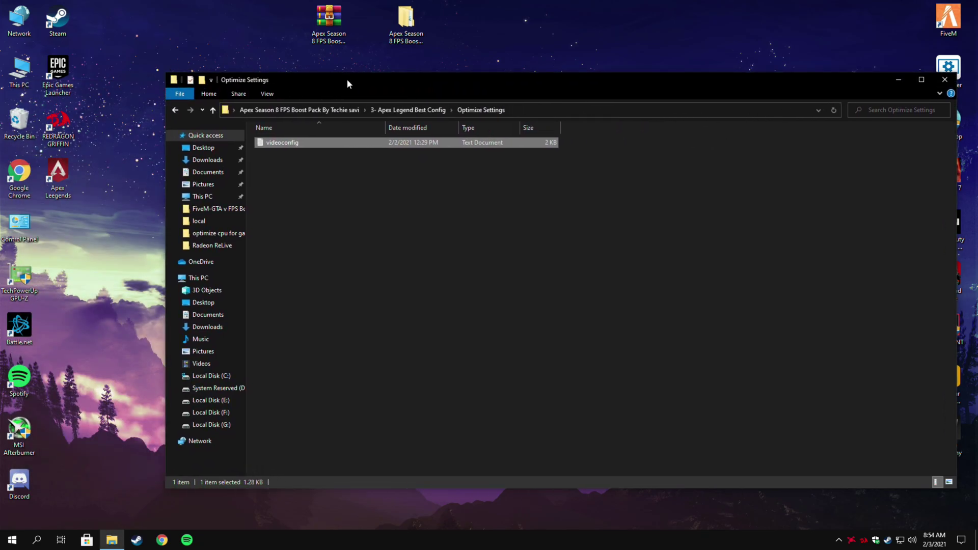
pyautogui.moveTo(353, 78); pyautogui.dragTo(302, 77)
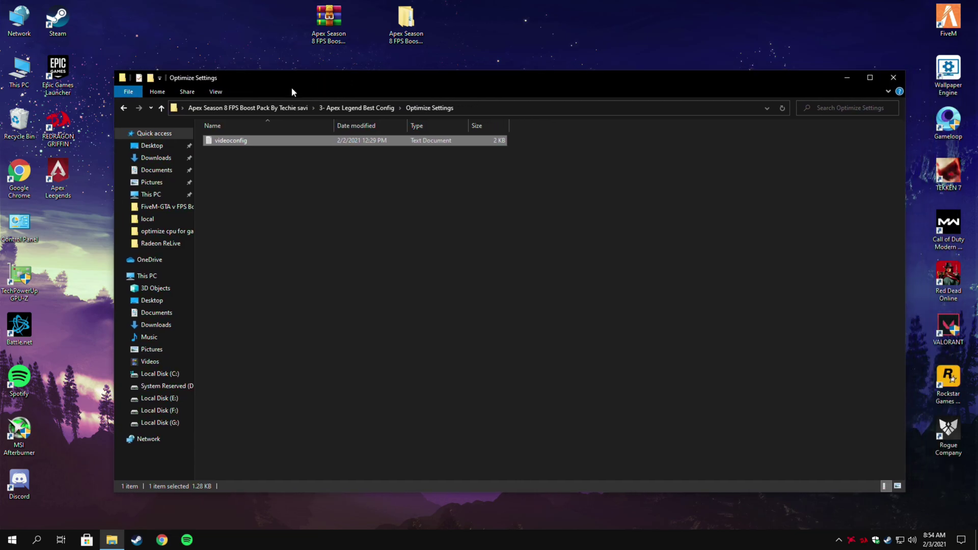
pyautogui.click(268, 110)
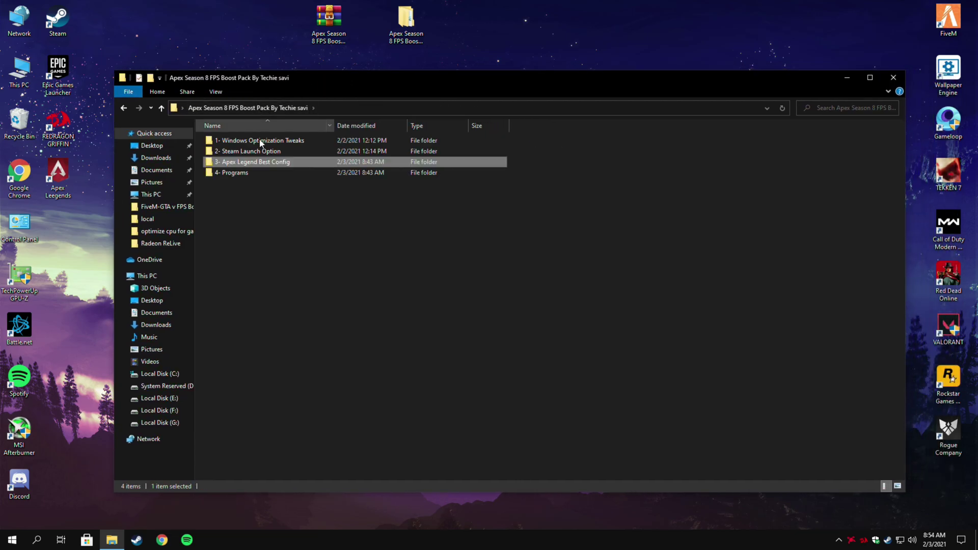
pyautogui.click(242, 172)
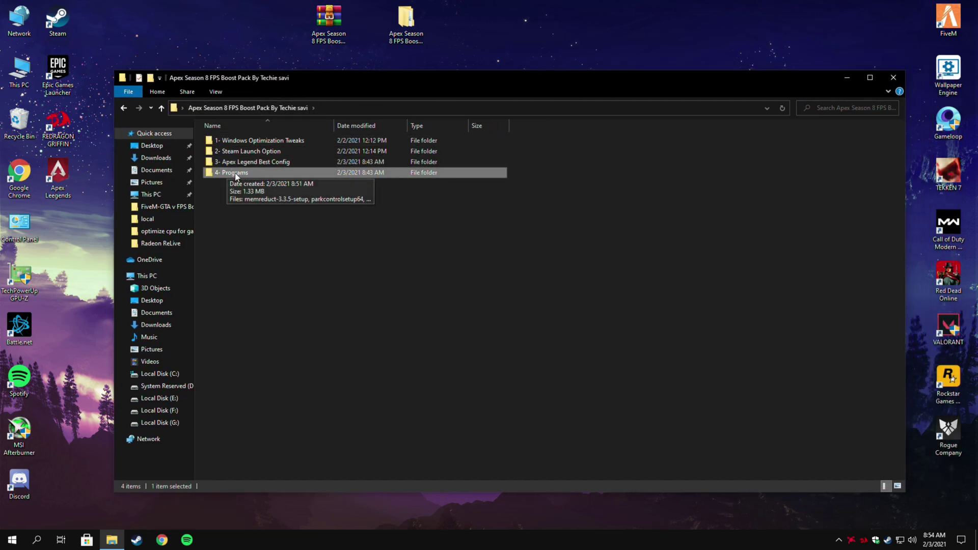
pyautogui.doubleClick(234, 173)
# Run parkcontrolsetup64 with administrator permission and install ParkControl in English, accepting the license agreement
pyautogui.click(263, 152)
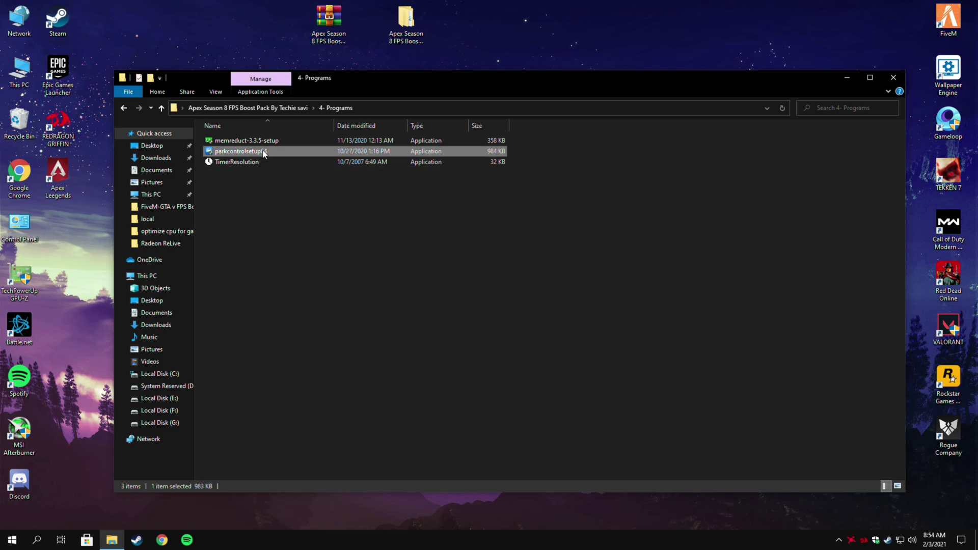
pyautogui.doubleClick(253, 154)
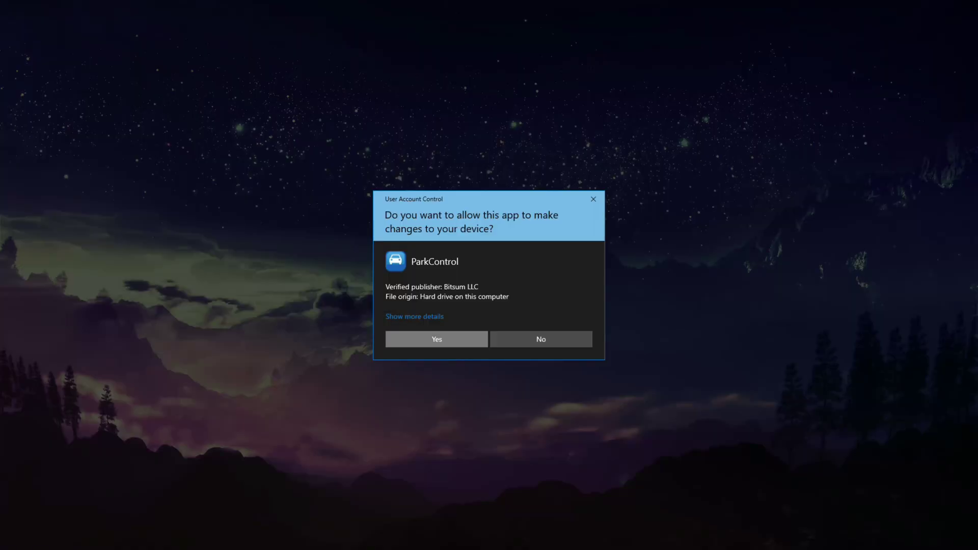
pyautogui.click(438, 339)
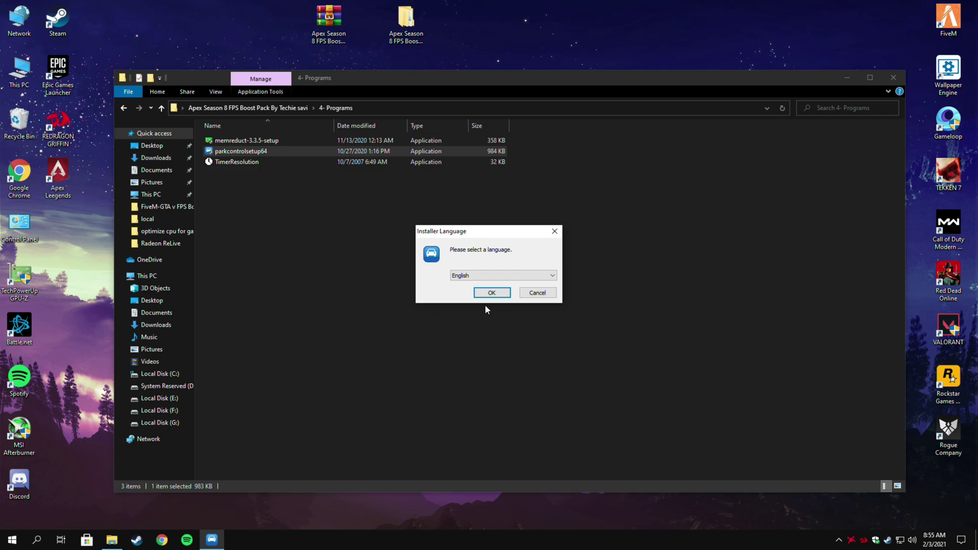
pyautogui.click(497, 292)
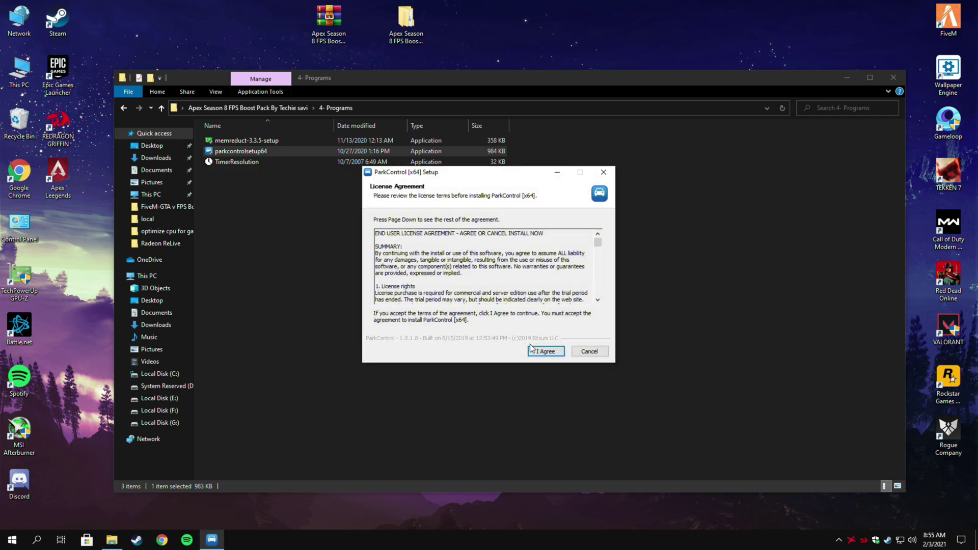
pyautogui.click(544, 351)
pyautogui.click(545, 351)
pyautogui.click(545, 352)
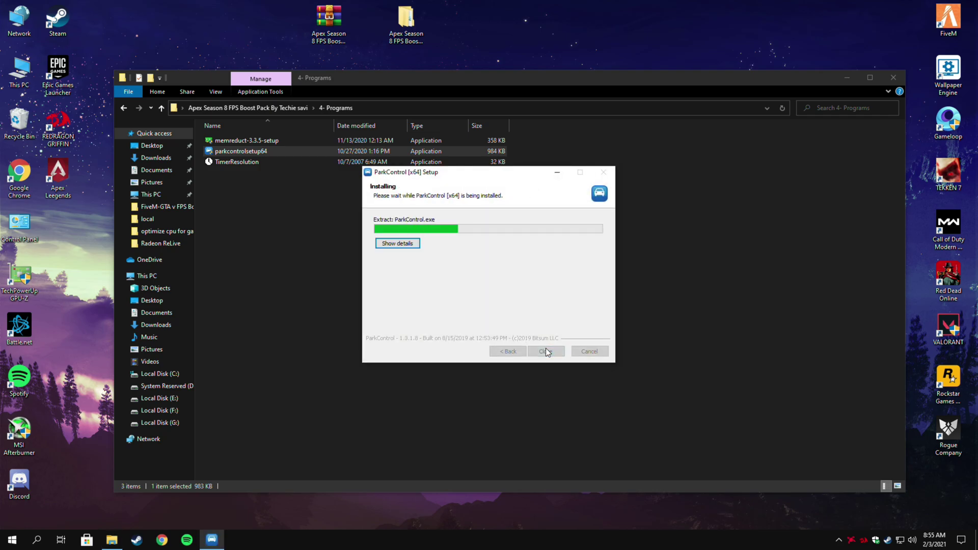
pyautogui.click(546, 351)
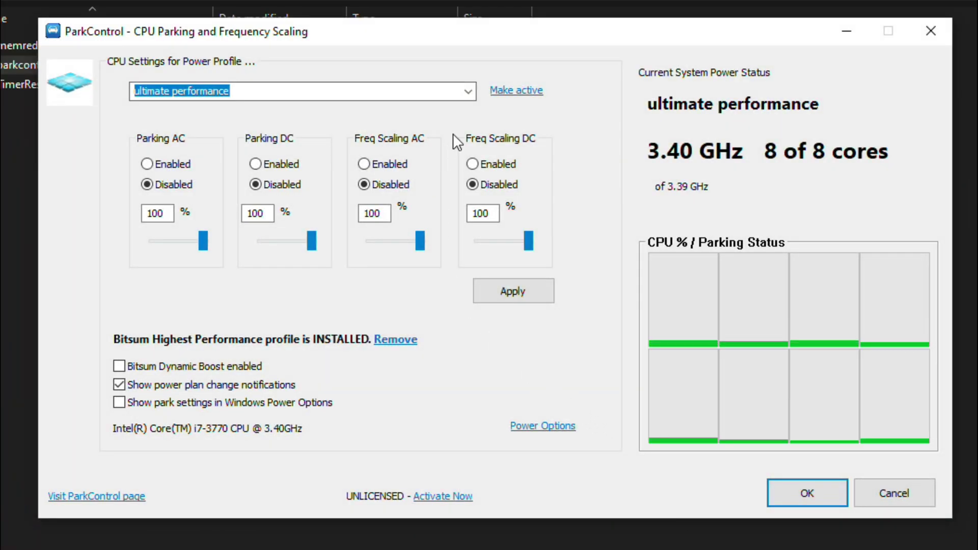
# Choose the ultimate performance power profile and enable Parking AC, Parking DC, Freq Scaling AC and Freq Scaling DC
pyautogui.click(474, 164)
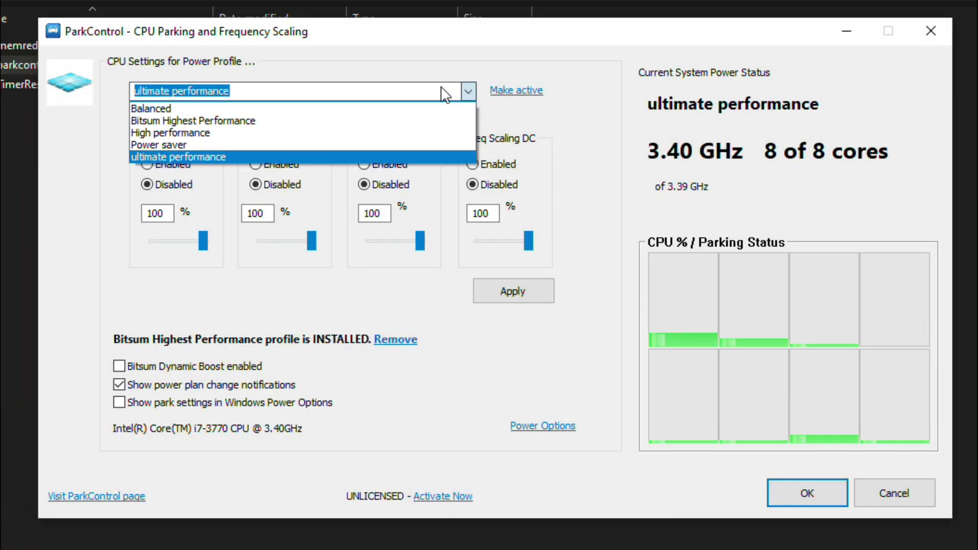
pyautogui.click(168, 154)
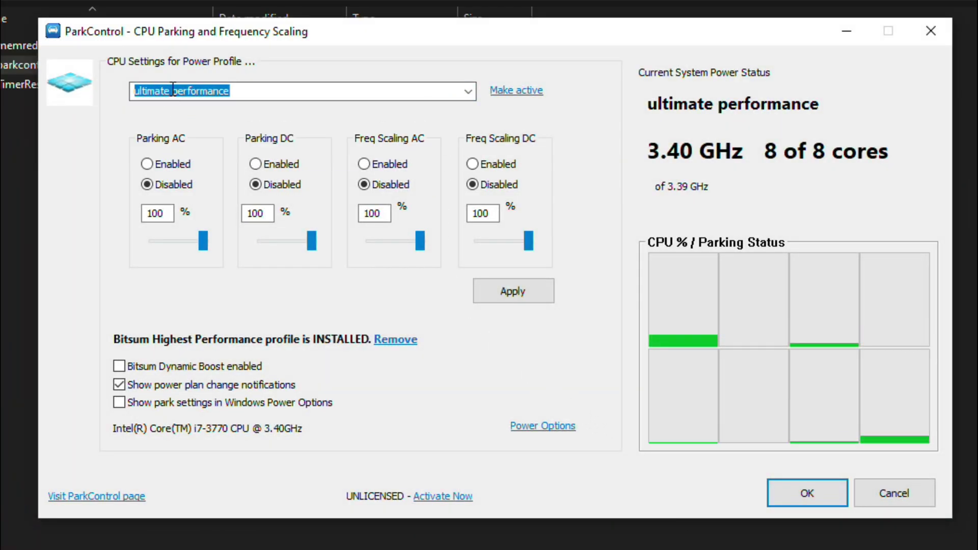
pyautogui.click(165, 162)
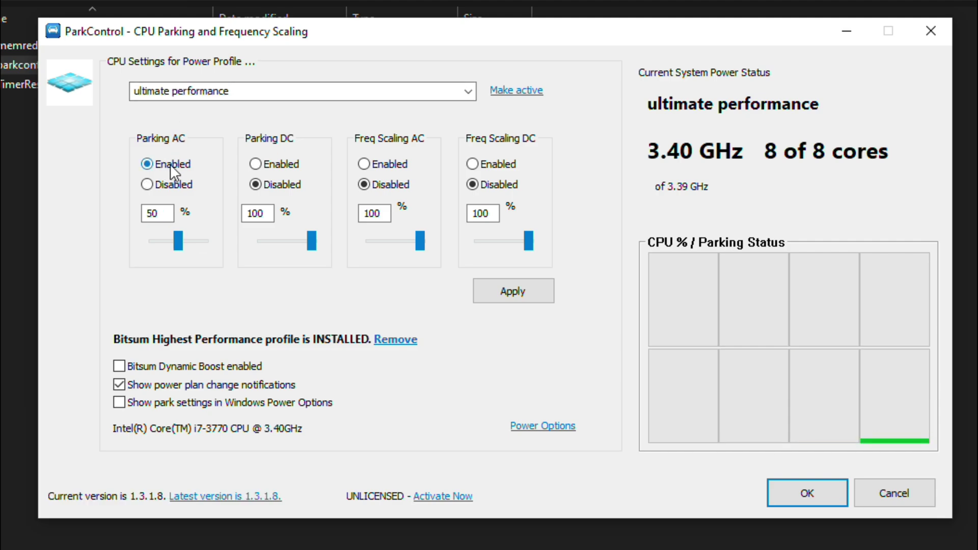
pyautogui.click(275, 164)
pyautogui.click(367, 165)
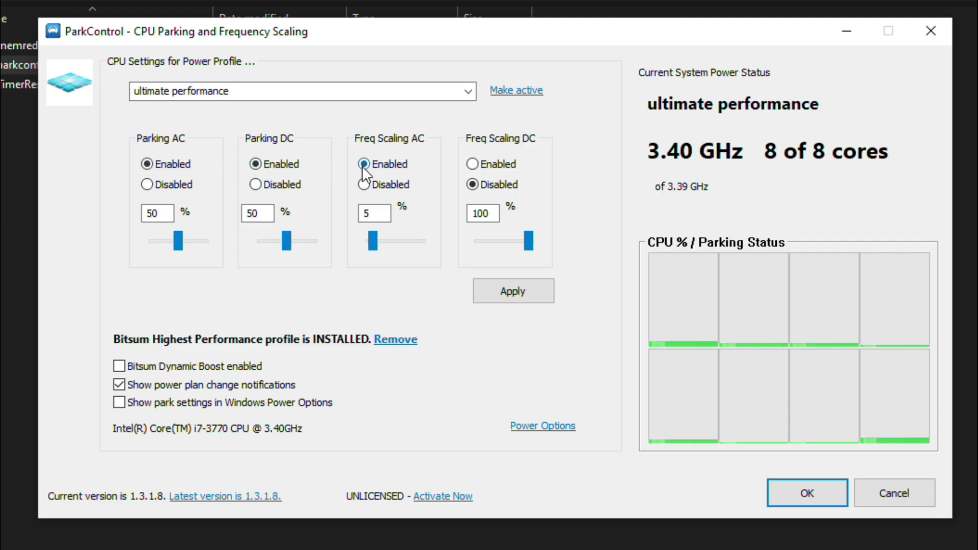
pyautogui.click(496, 166)
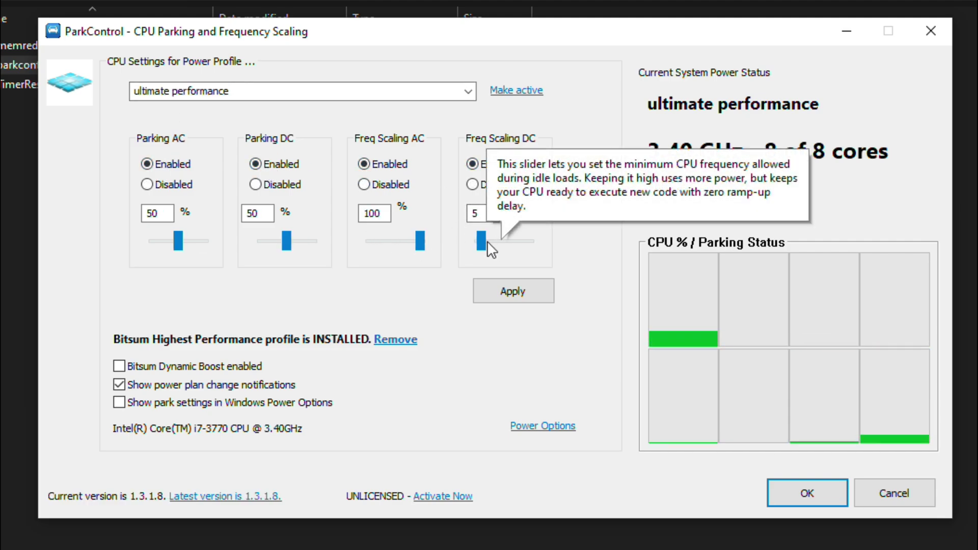
# Set the parking and frequency scaling values to 100% for both AC and DC, apply them, and close the ParkControl window
pyautogui.moveTo(487, 241); pyautogui.dragTo(564, 240)
pyautogui.moveTo(287, 241); pyautogui.dragTo(337, 240)
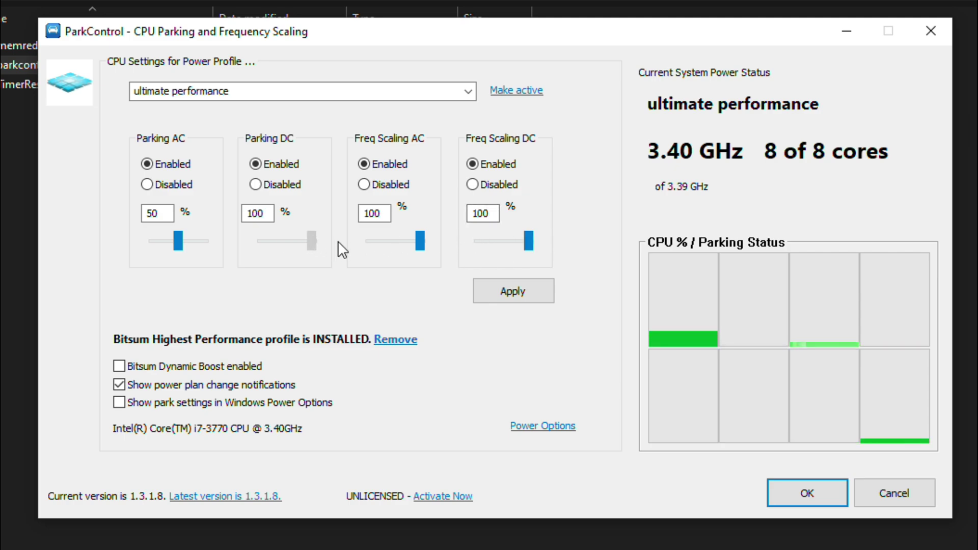
pyautogui.moveTo(179, 242); pyautogui.dragTo(204, 242)
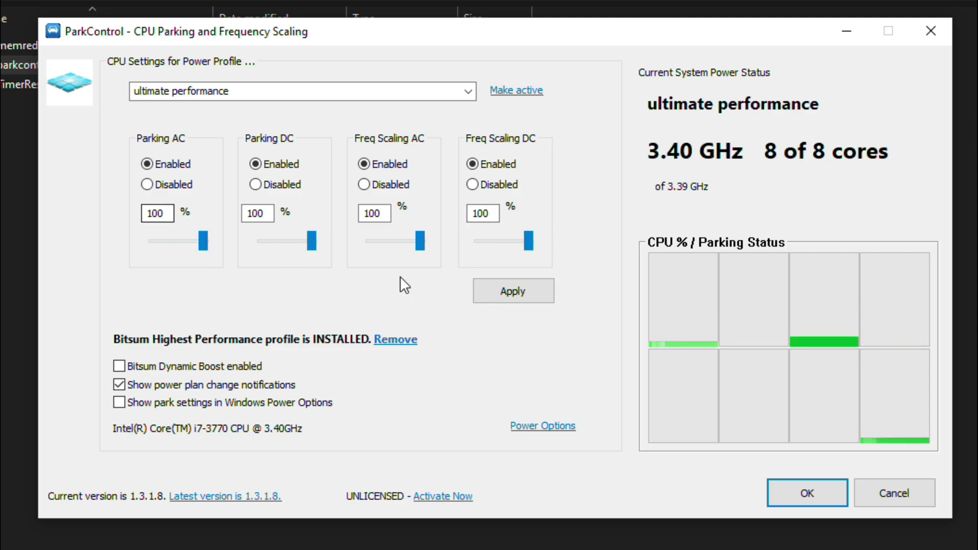
pyautogui.click(529, 290)
pyautogui.click(572, 306)
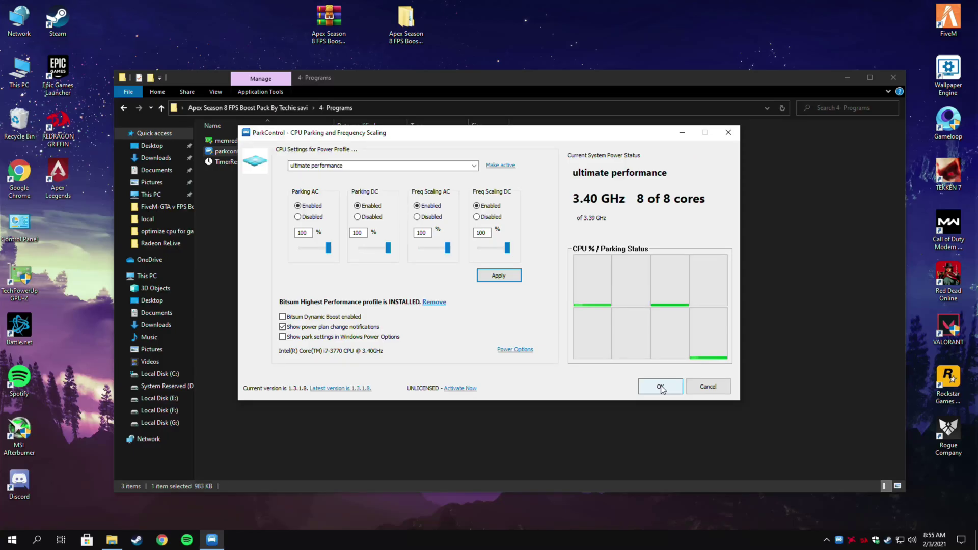
pyautogui.click(808, 493)
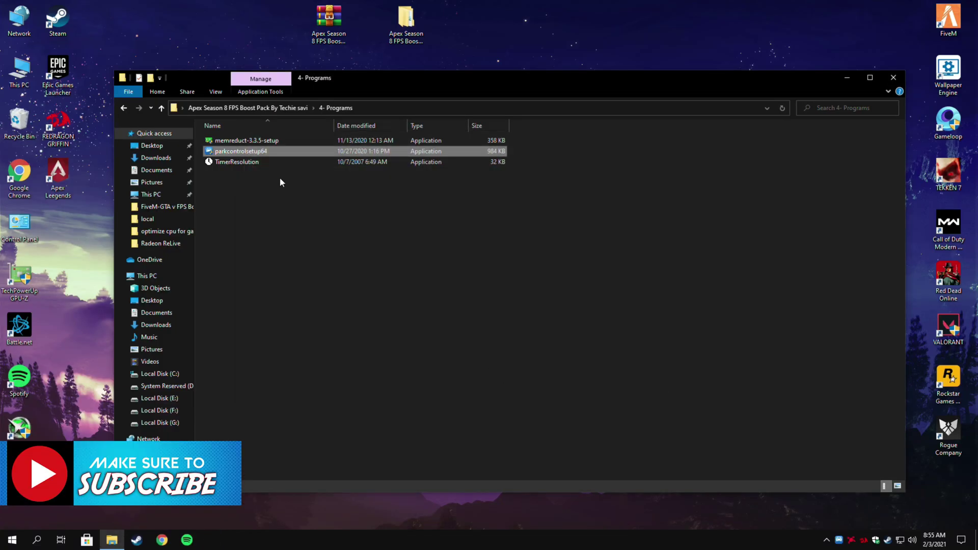
# Run memreduct-3.3.5-setup with administrator permission, install Mem Reduct accepting the license agreement, and launch it on finishing
pyautogui.click(274, 141)
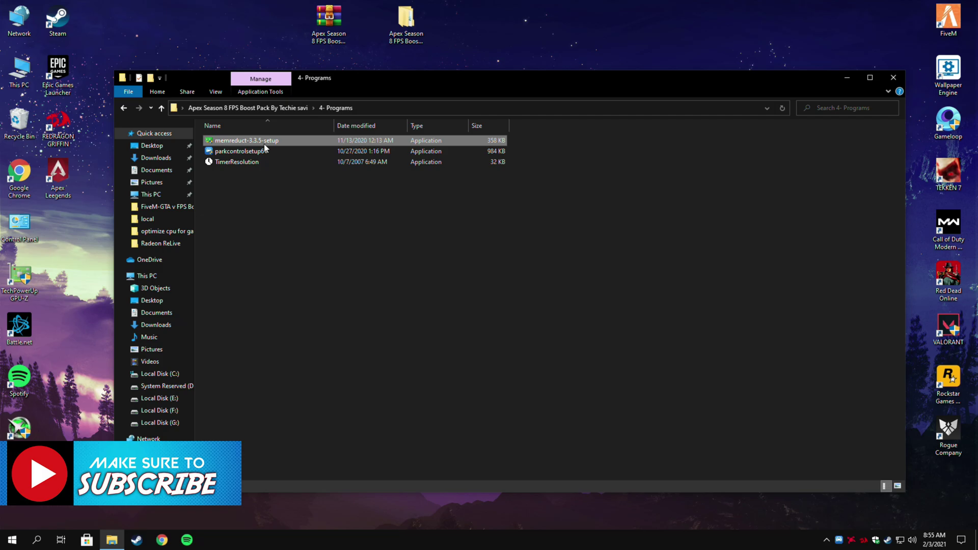
pyautogui.click(265, 142)
pyautogui.doubleClick(303, 143)
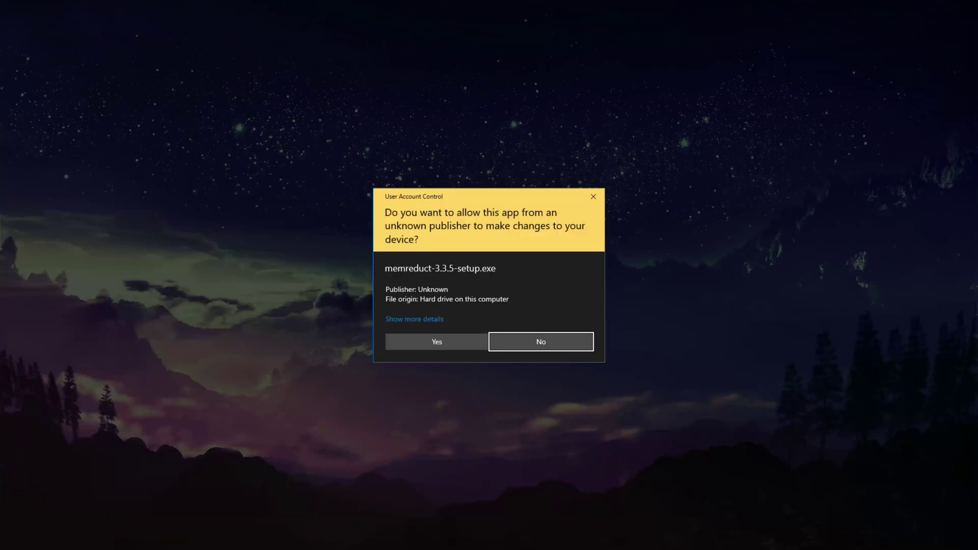
pyautogui.click(444, 342)
pyautogui.click(531, 354)
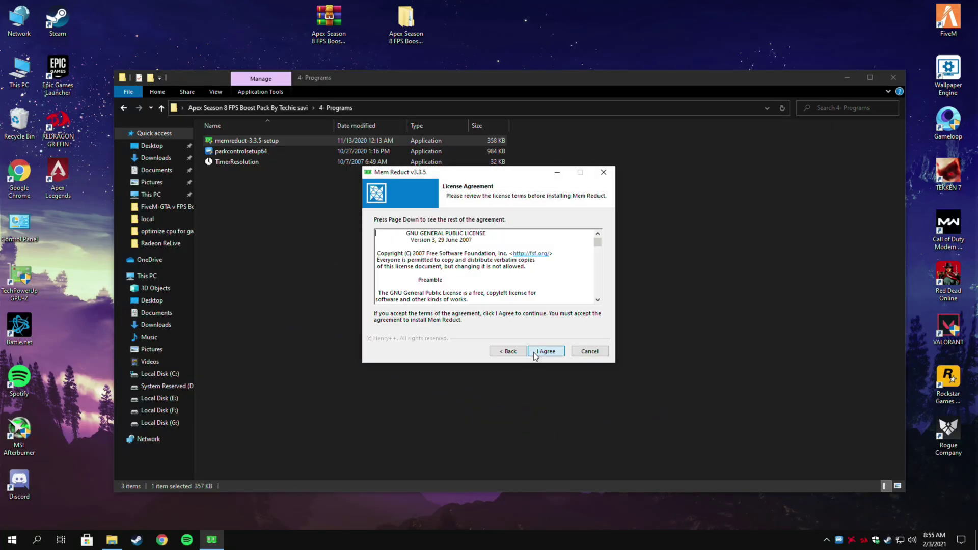
pyautogui.click(538, 353)
pyautogui.click(538, 352)
pyautogui.click(539, 353)
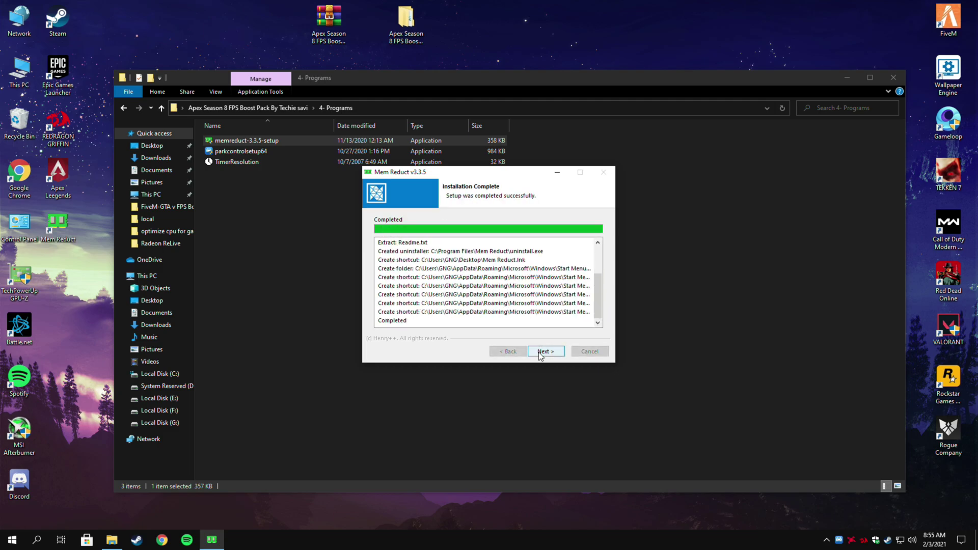
pyautogui.click(541, 353)
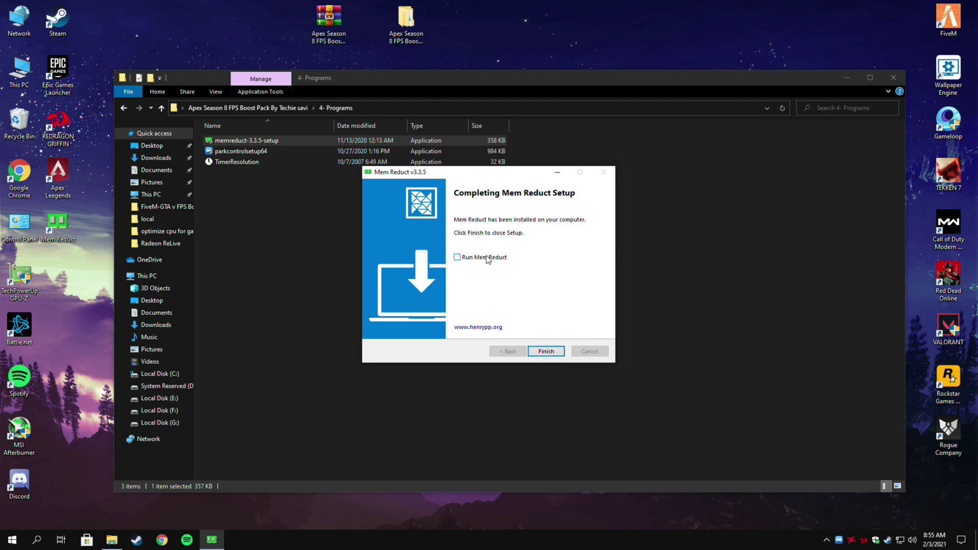
pyautogui.click(541, 351)
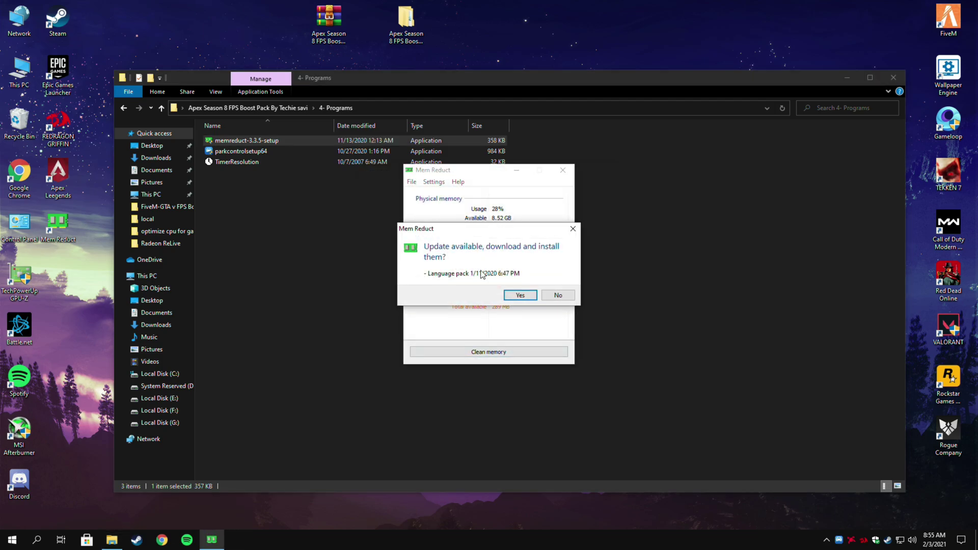
# Decline the language pack update and enable Start minimized in Mem Reduct's general settings
pyautogui.click(558, 295)
pyautogui.click(434, 182)
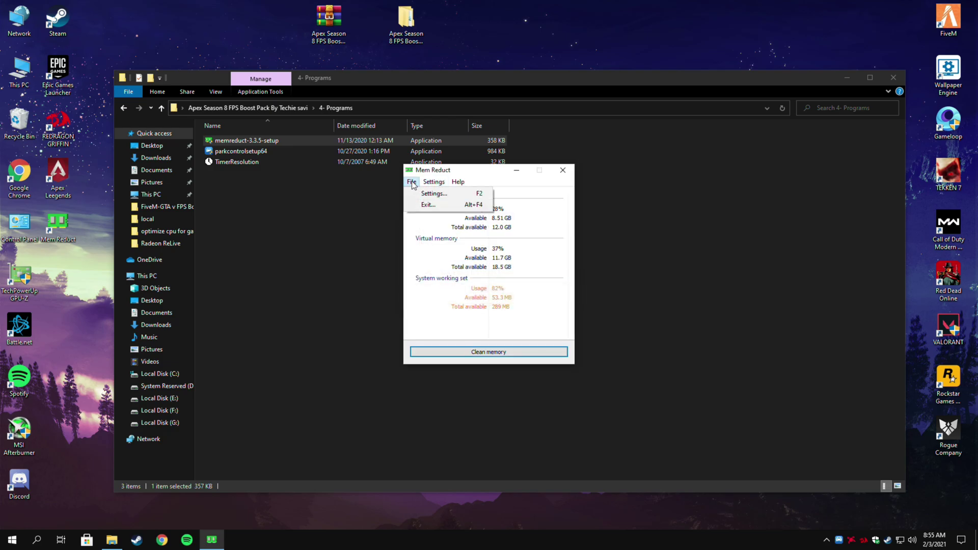
pyautogui.click(428, 194)
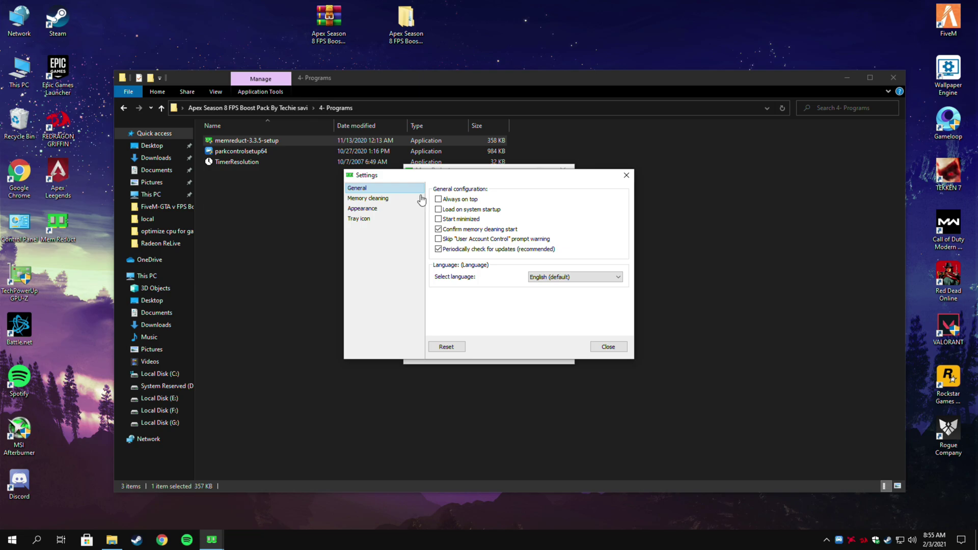
pyautogui.click(443, 221)
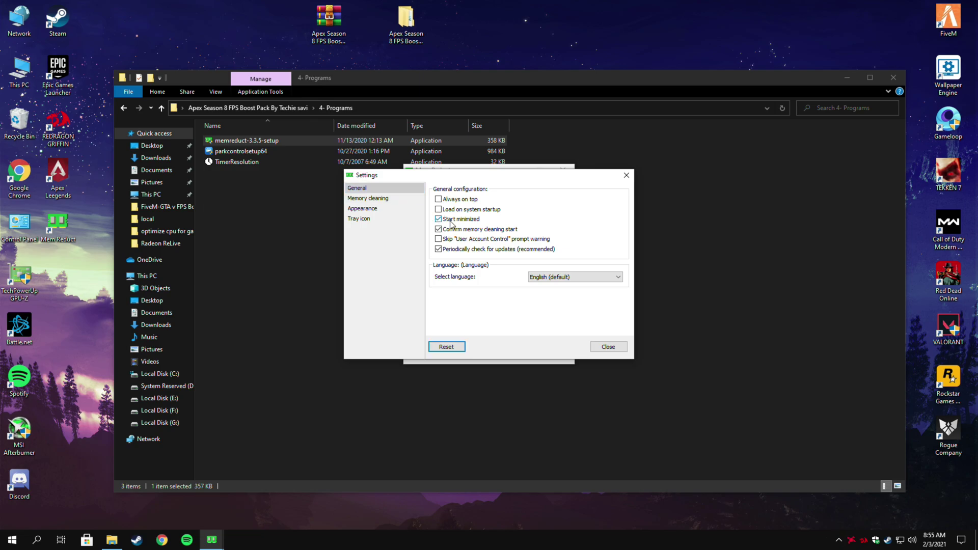
pyautogui.click(609, 347)
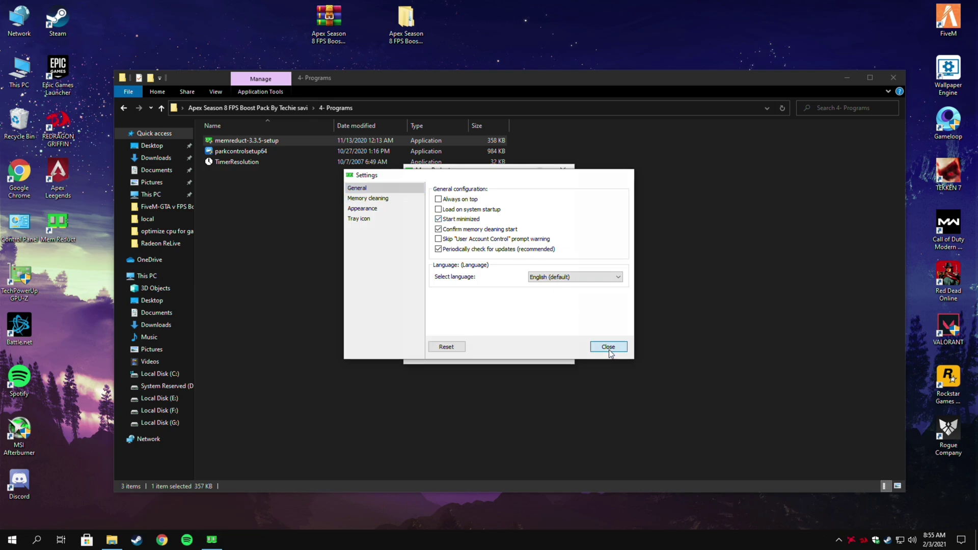
# Clean the memory with Mem Reduct, confirming the cleaning, and close its window
pyautogui.click(483, 353)
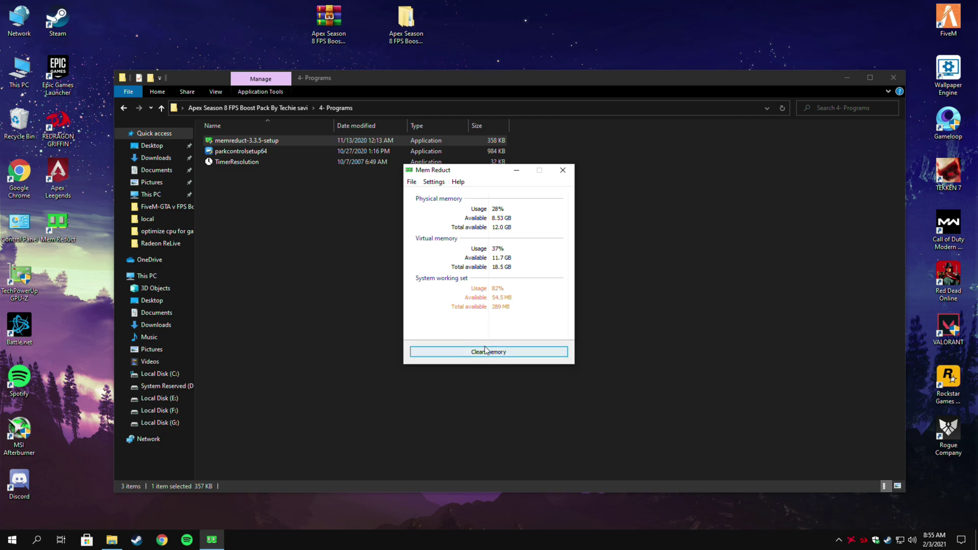
pyautogui.click(521, 284)
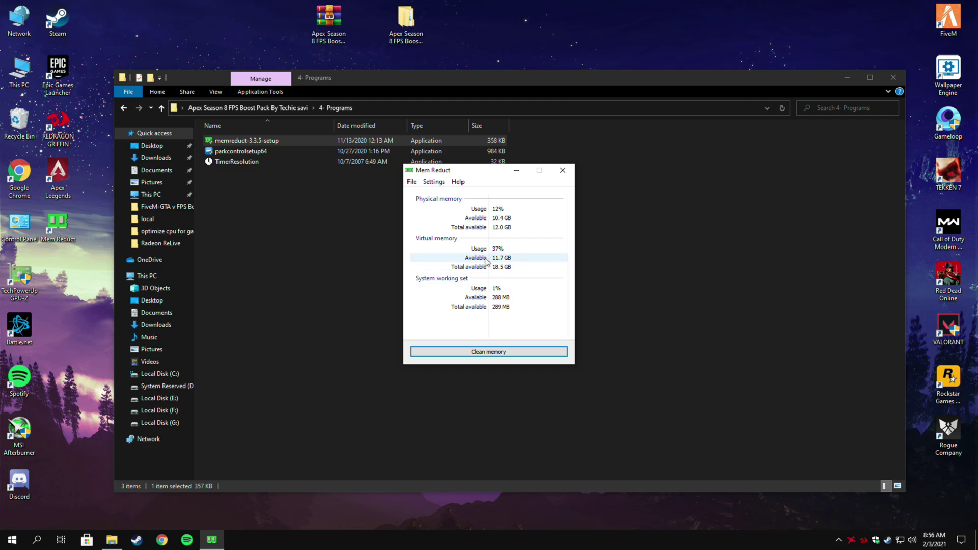
pyautogui.click(559, 171)
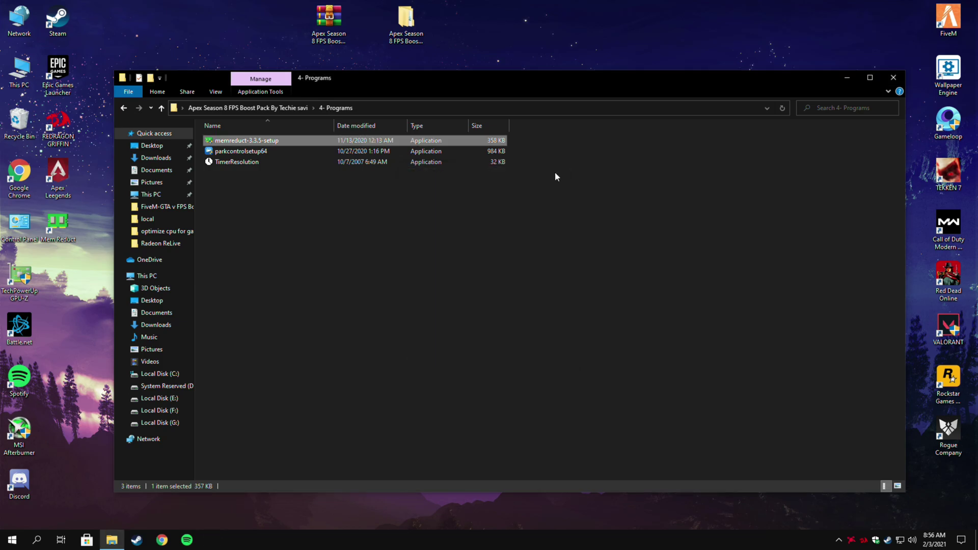
# Copy TimerResolution from the "4- Programs" folder to the desktop and close the folder window
pyautogui.click(256, 162)
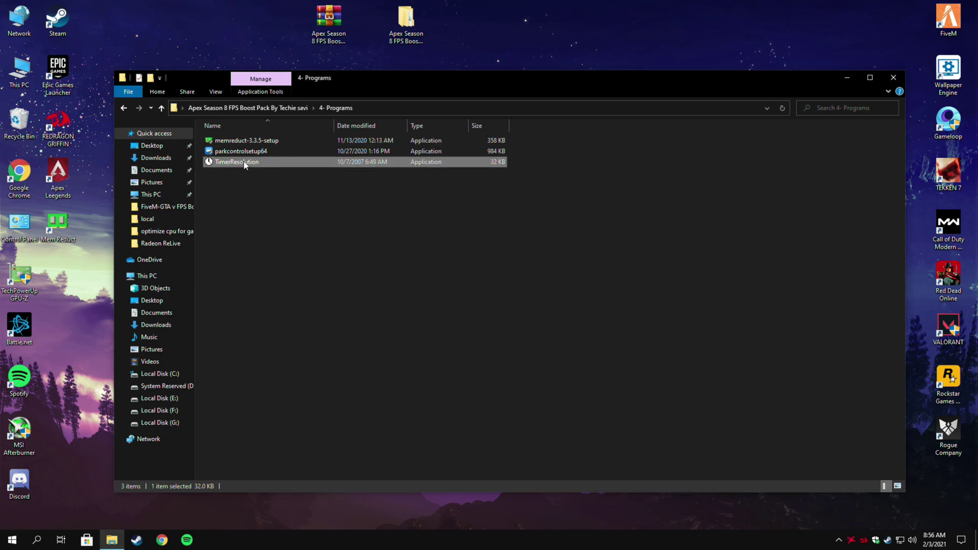
pyautogui.rightClick(245, 163)
pyautogui.click(268, 357)
pyautogui.rightClick(833, 10)
pyautogui.click(852, 73)
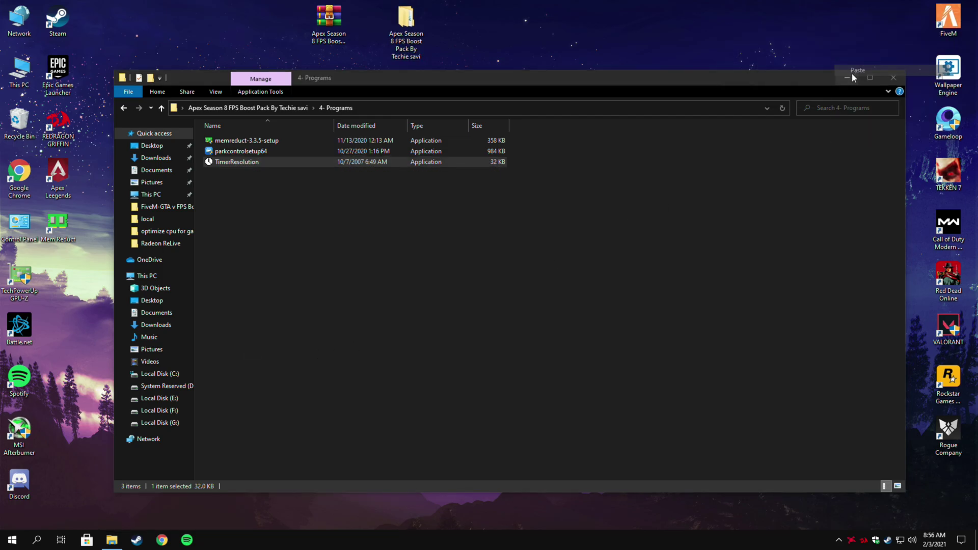
pyautogui.click(894, 77)
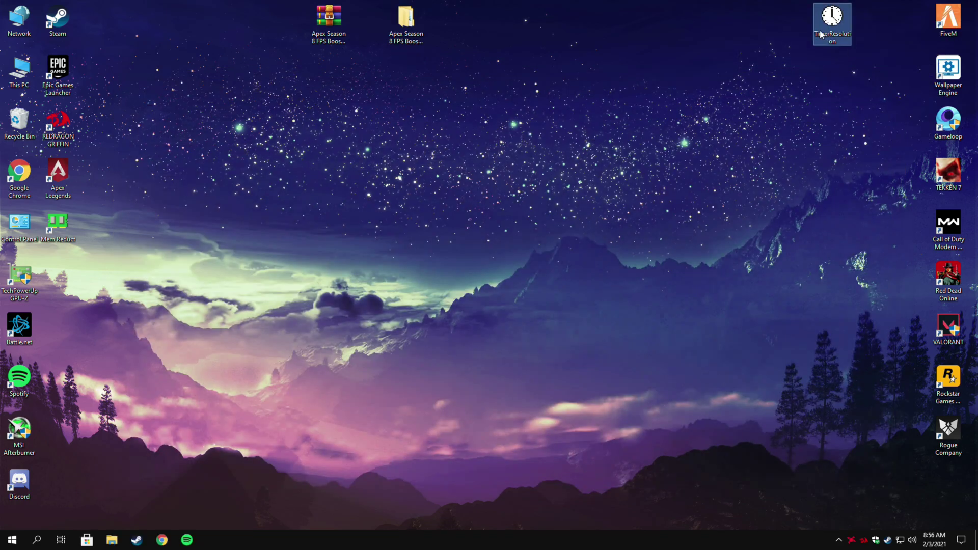
# Run TimerResolution from the desktop, set the timer resolution to Maximum, and minimize its window
pyautogui.doubleClick(821, 35)
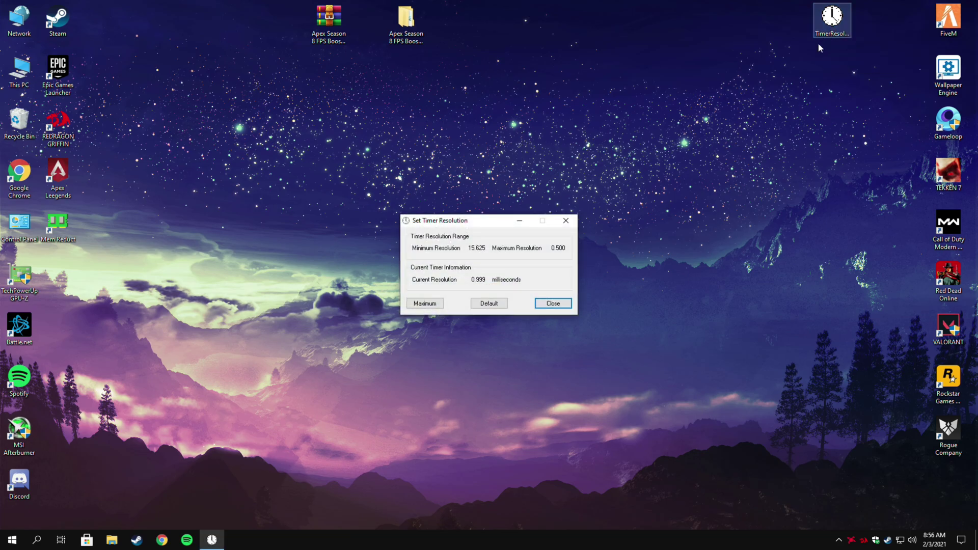
pyautogui.click(427, 304)
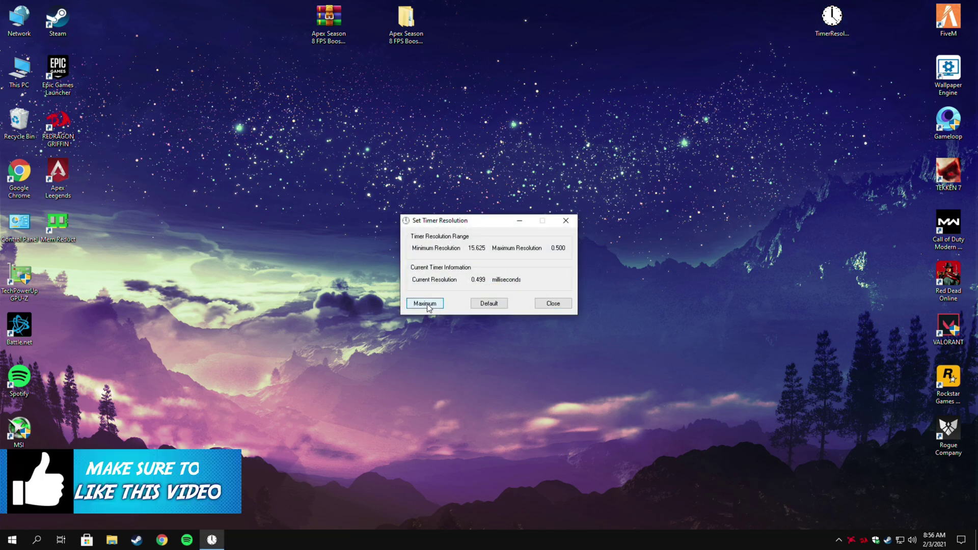
pyautogui.moveTo(463, 281); pyautogui.dragTo(490, 280)
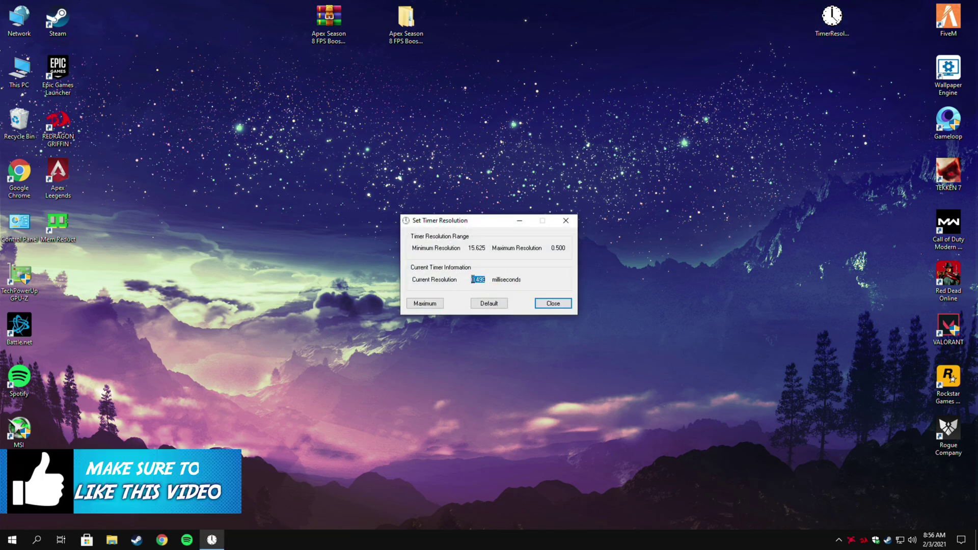
pyautogui.click(520, 222)
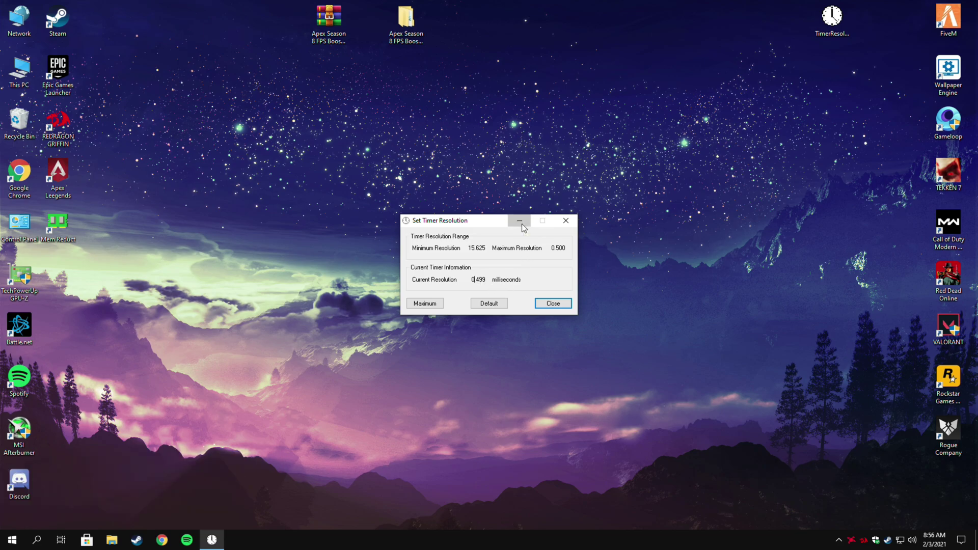
# Open the performance settings in This PC's advanced system settings and adjust the visual effects for best performance
pyautogui.rightClick(7, 74)
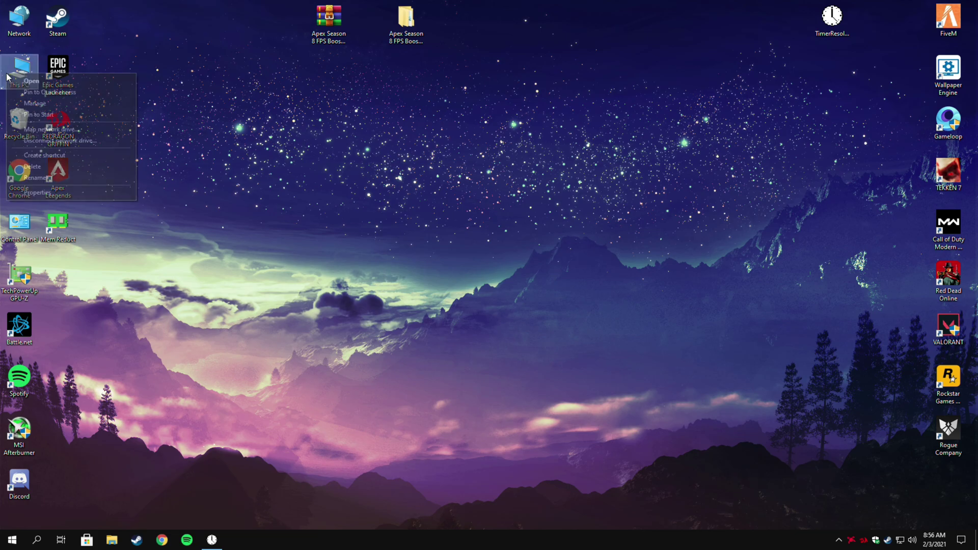
pyautogui.click(37, 193)
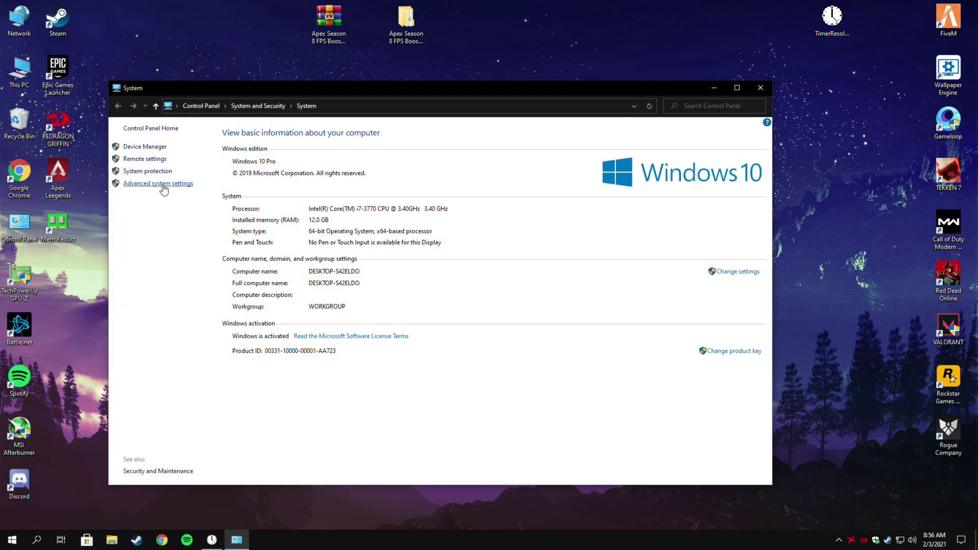
pyautogui.click(153, 184)
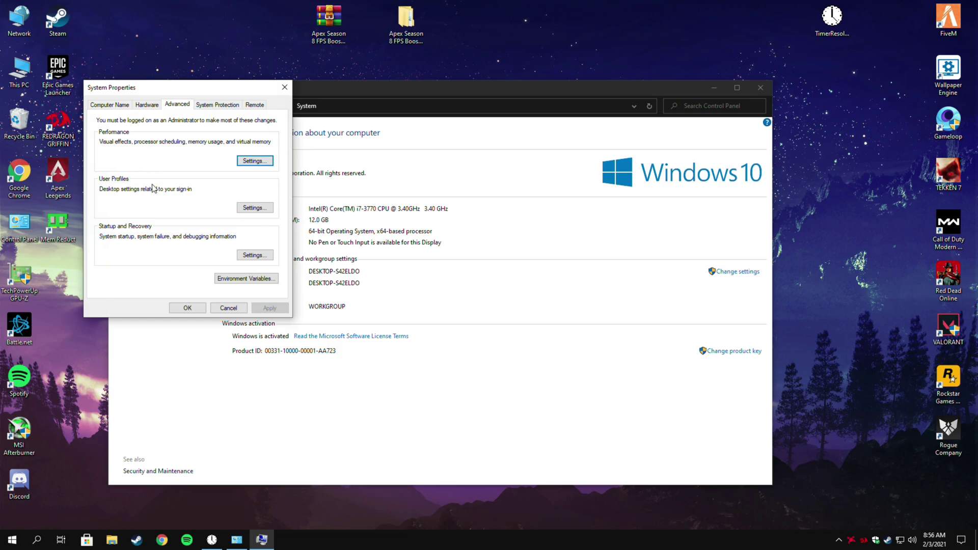
pyautogui.click(255, 161)
pyautogui.click(100, 175)
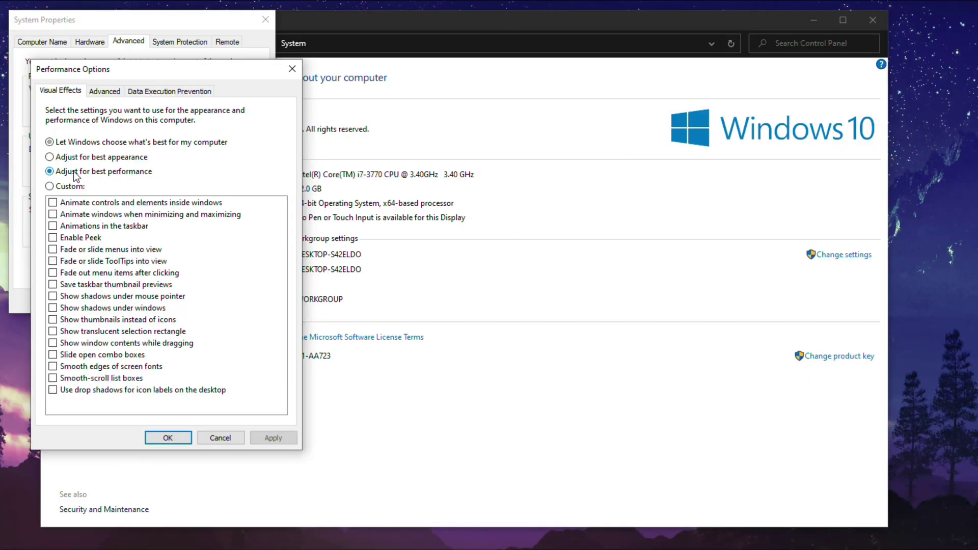
# Enable thumbnails instead of icons, slide open combo boxes and smooth edges of screen fonts, apply them, and close the system windows
pyautogui.click(79, 321)
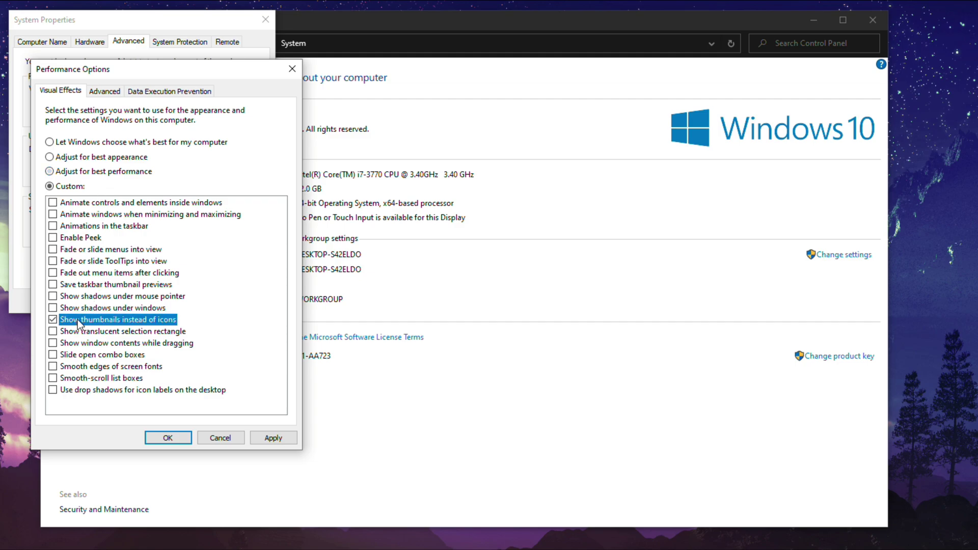
pyautogui.click(89, 356)
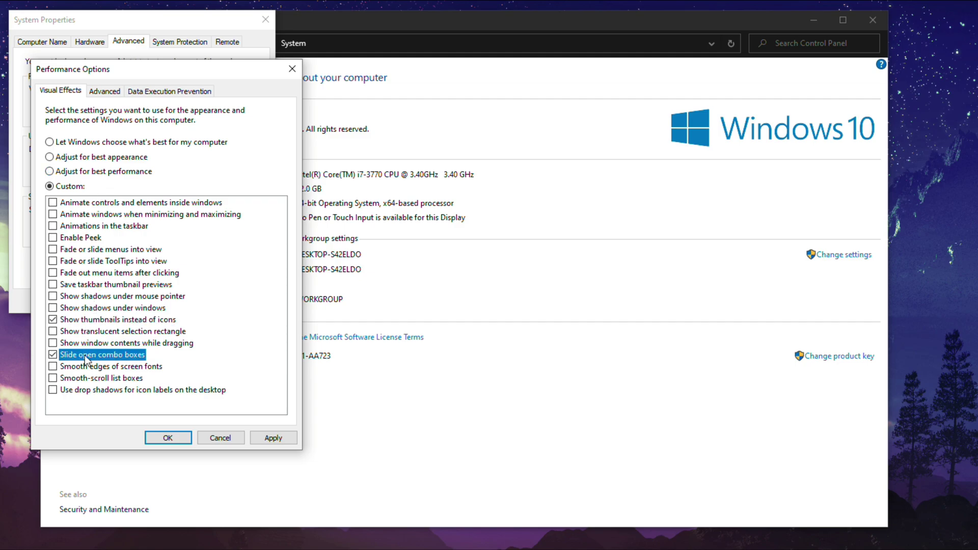
pyautogui.click(85, 368)
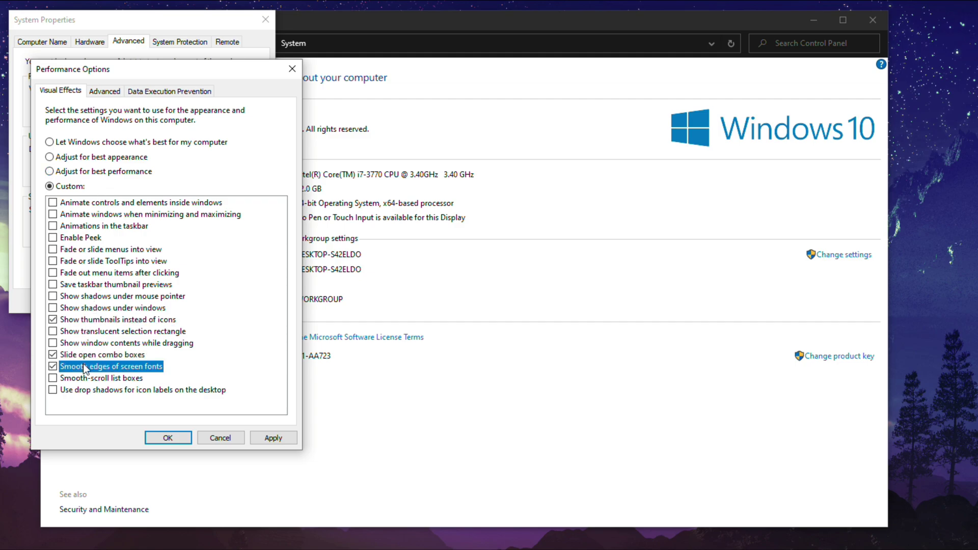
pyautogui.click(273, 438)
pyautogui.click(168, 437)
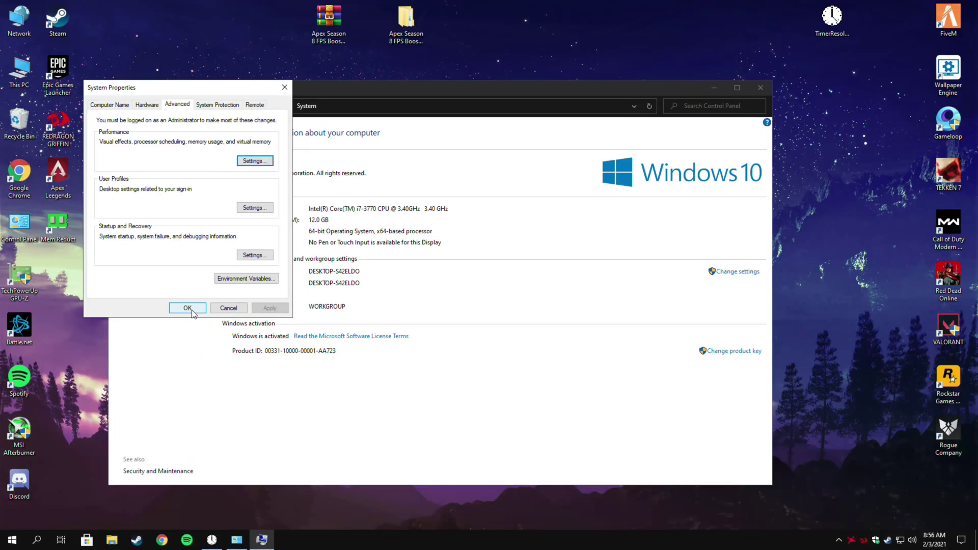
pyautogui.click(143, 301)
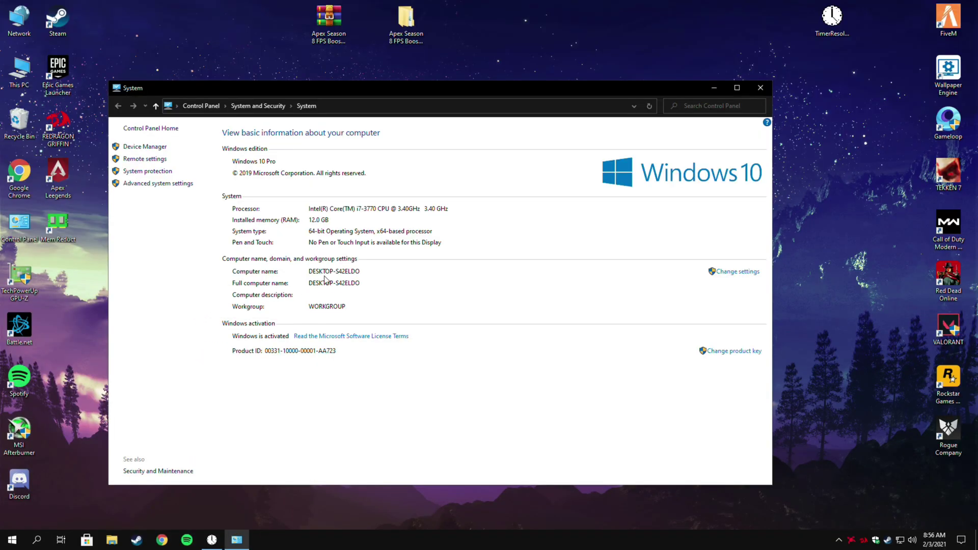
pyautogui.click(760, 89)
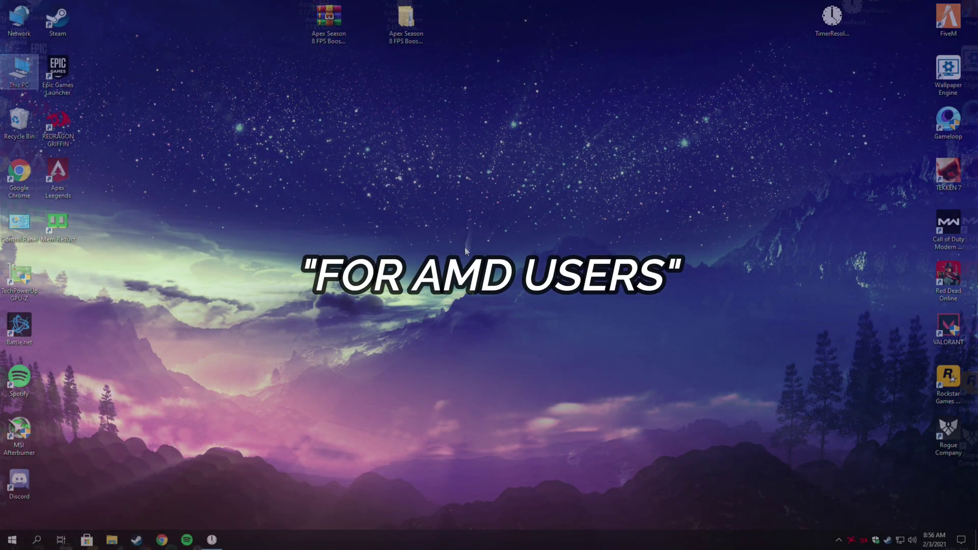
# Open AMD Radeon Software from the desktop and add the Apex Leegends desktop shortcut to its list of games
pyautogui.rightClick(465, 246)
pyautogui.click(483, 256)
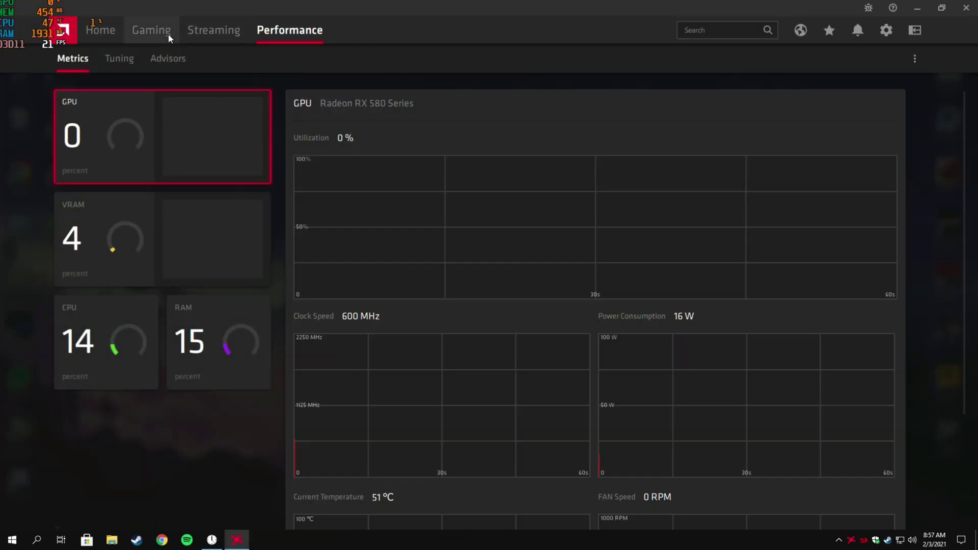
pyautogui.click(166, 31)
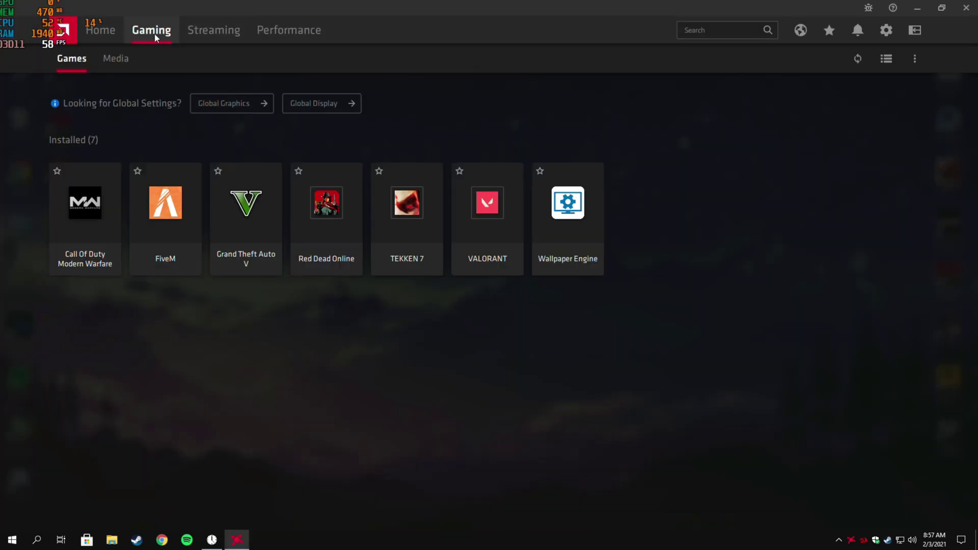
pyautogui.click(915, 60)
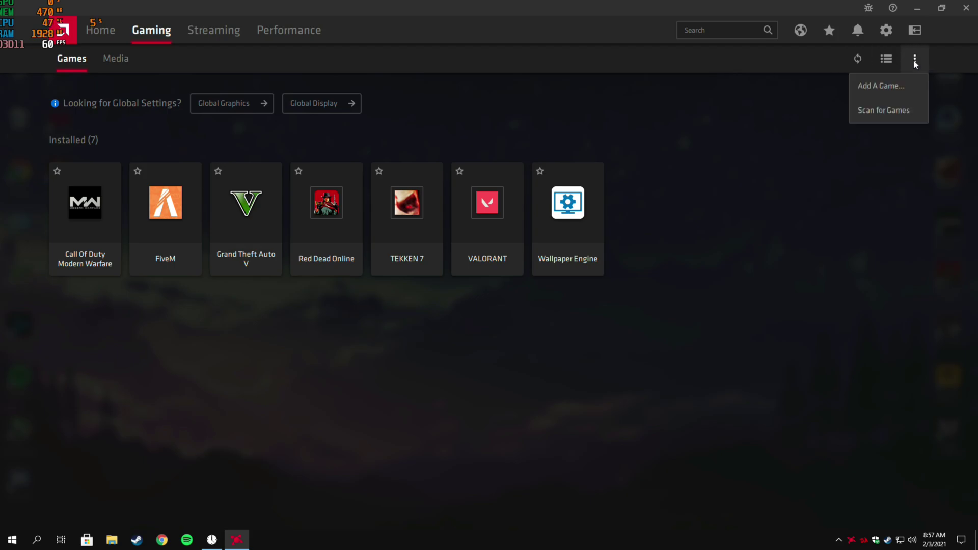
pyautogui.click(876, 88)
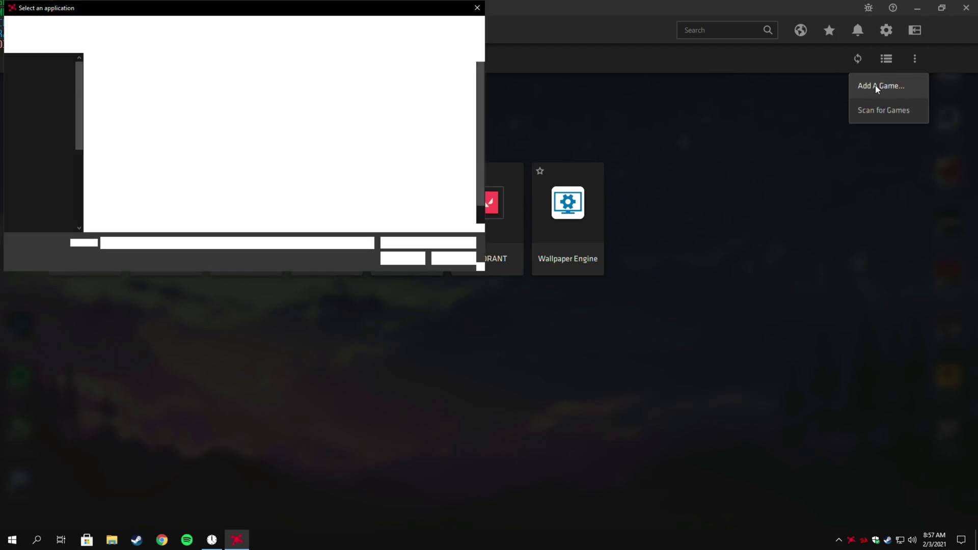
pyautogui.click(195, 103)
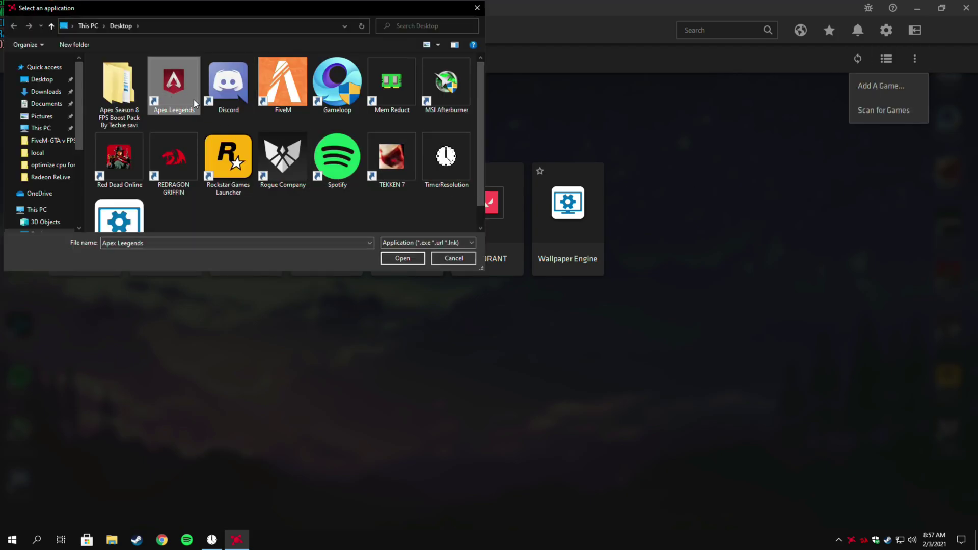
pyautogui.click(403, 258)
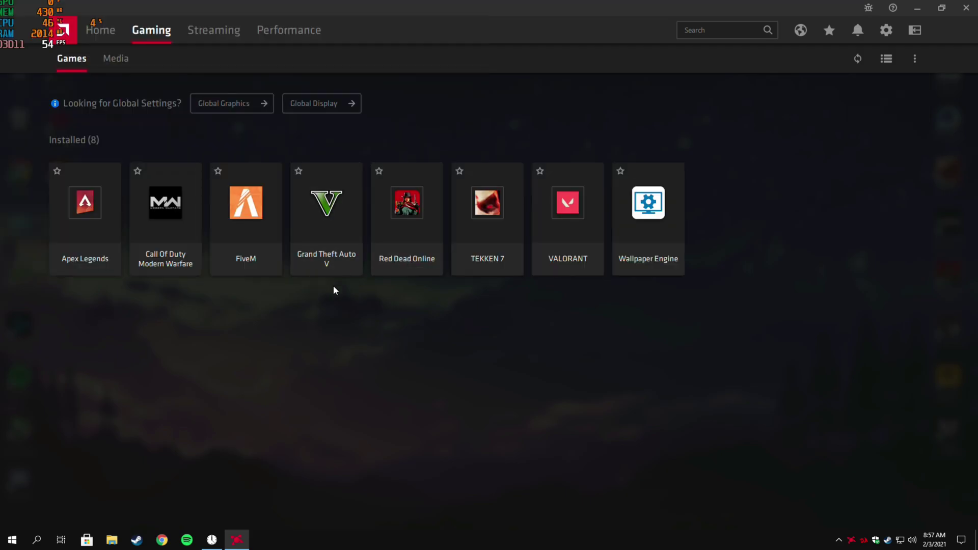
# Open the Apex Legends graphics profile, expand its advanced options and set Wait for Vertical Refresh to Always off
pyautogui.click(86, 225)
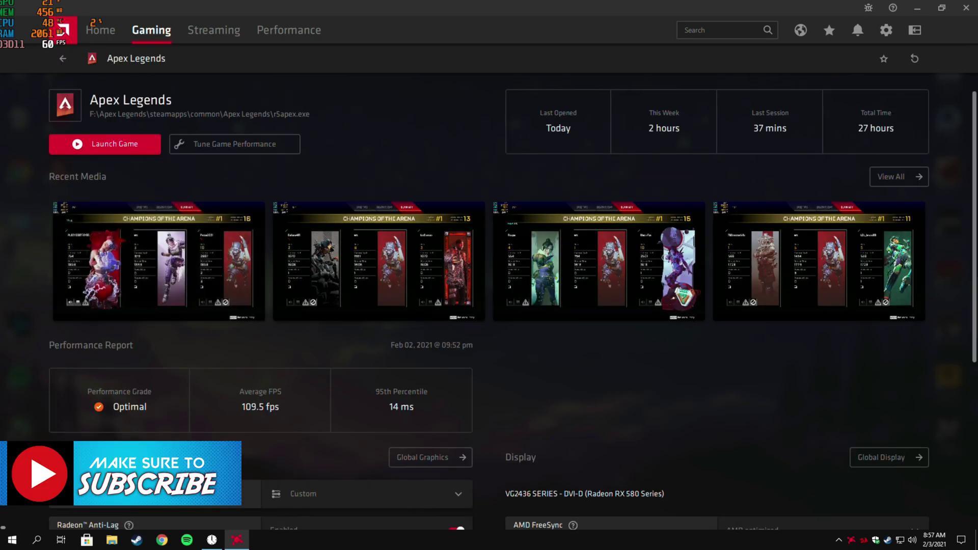
pyautogui.scroll(-2, 976, 189)
pyautogui.moveTo(976, 188); pyautogui.dragTo(966, 345)
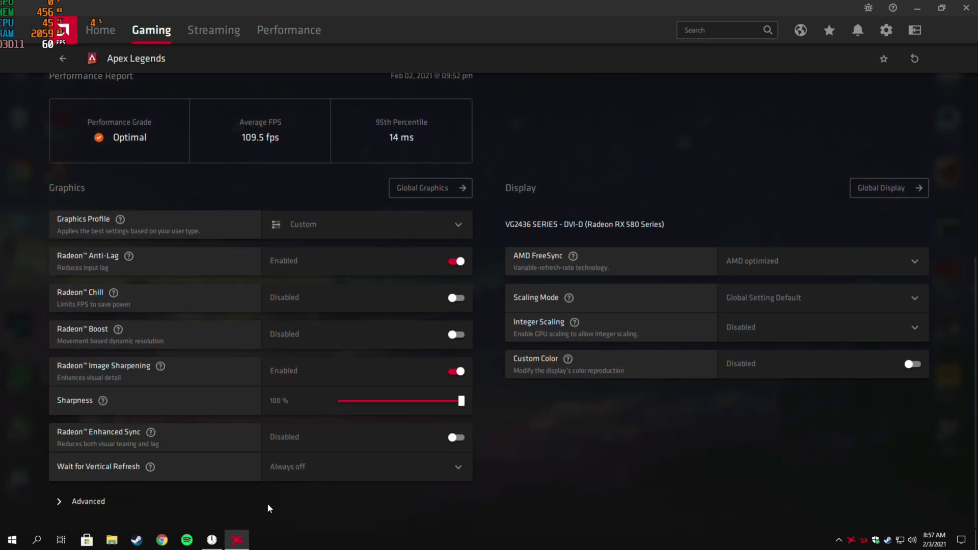
pyautogui.click(113, 501)
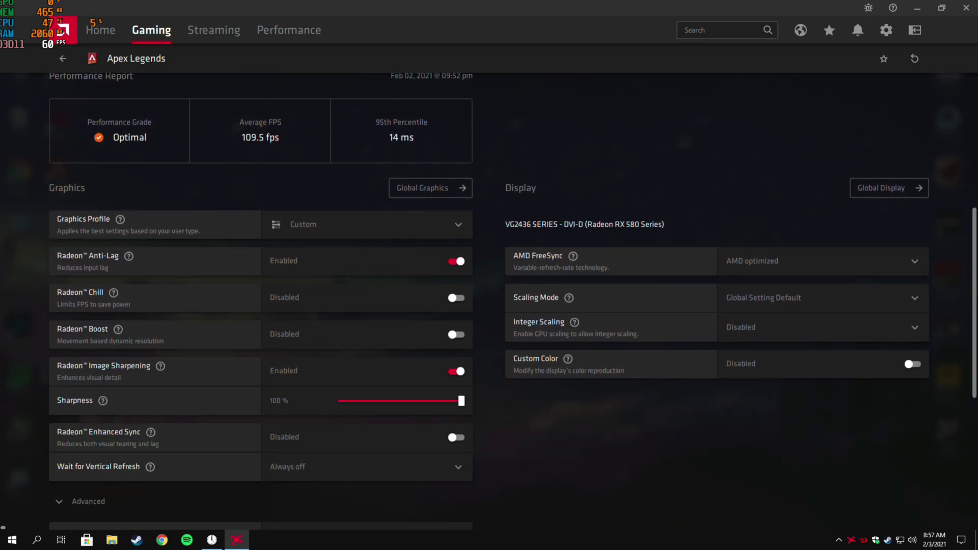
pyautogui.scroll(-2, 976, 313)
pyautogui.moveTo(976, 313); pyautogui.dragTo(976, 331)
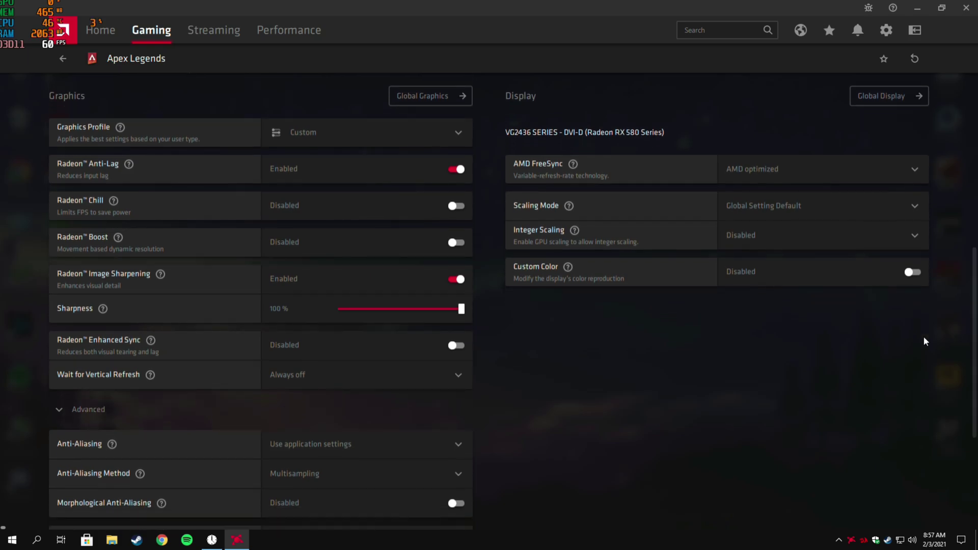
pyautogui.click(432, 311)
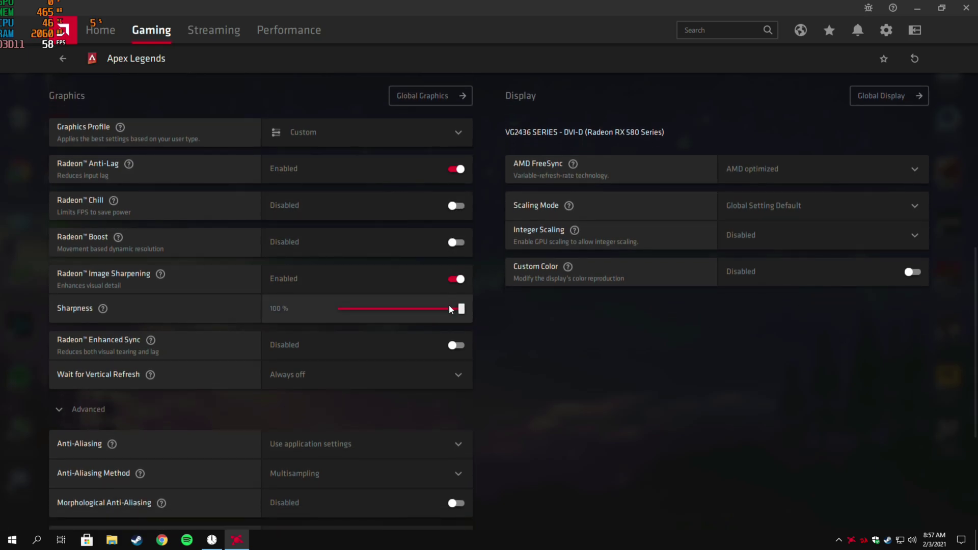
pyautogui.click(436, 374)
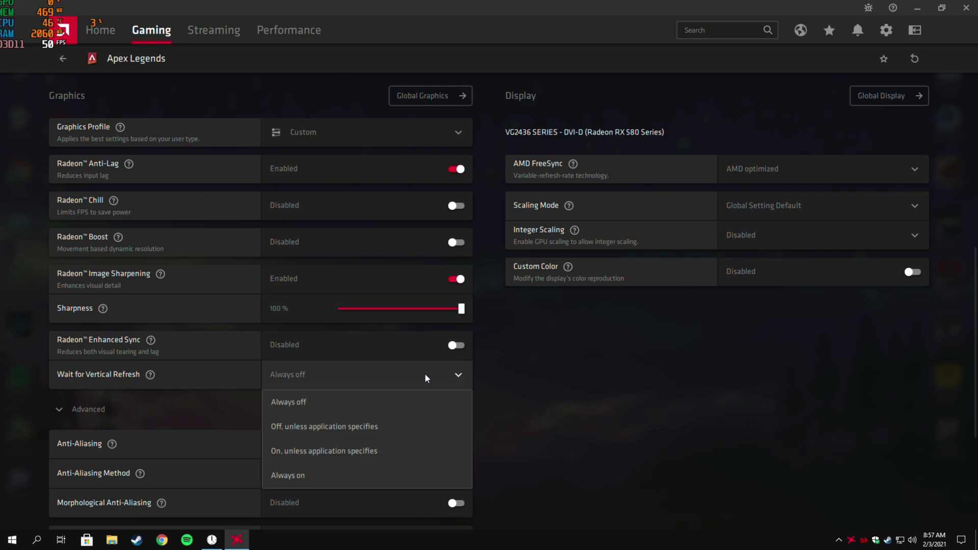
pyautogui.click(316, 401)
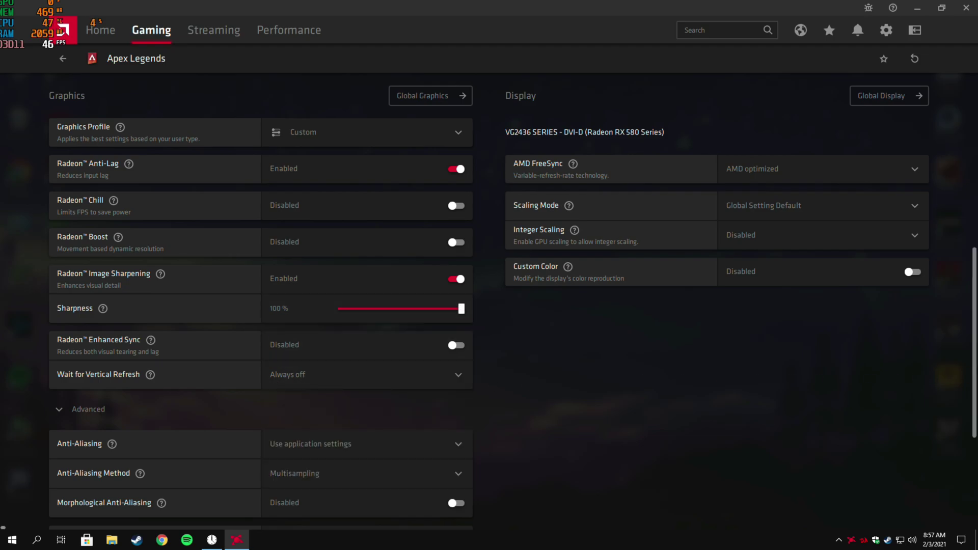
# Set the Anti-Aliasing Method to Multisampling and the Tessellation Mode to AMD optimized, and close Radeon Software
pyautogui.scroll(-3, 964, 448)
pyautogui.click(392, 282)
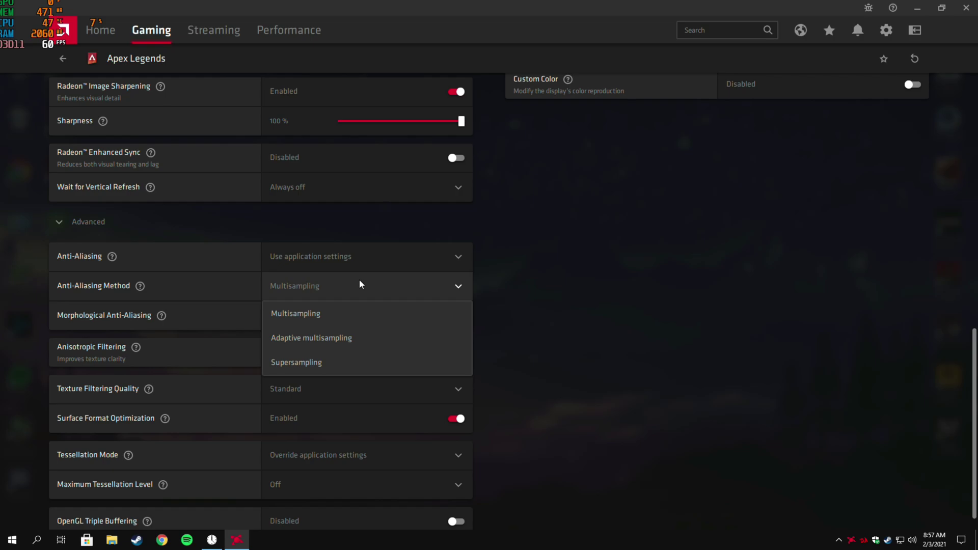
pyautogui.click(334, 315)
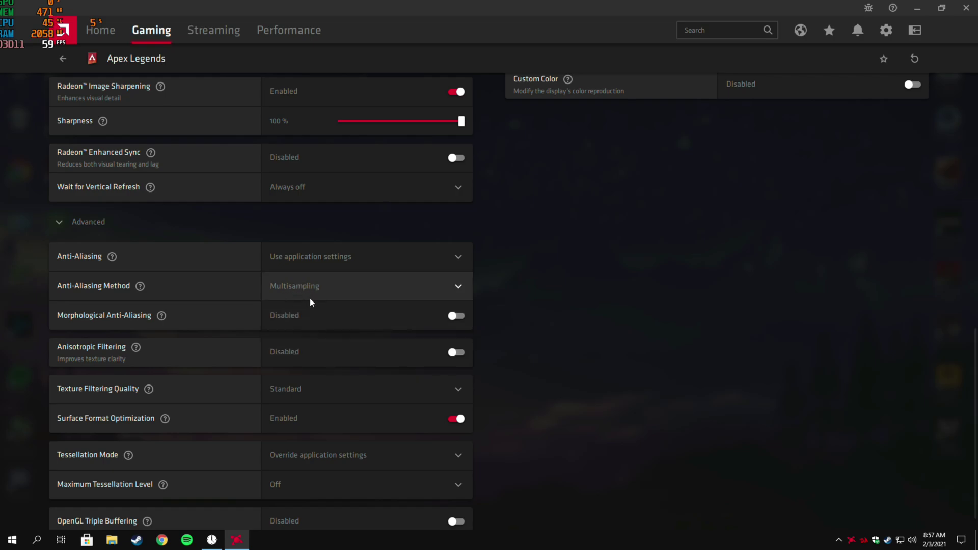
pyautogui.scroll(-1, 939, 450)
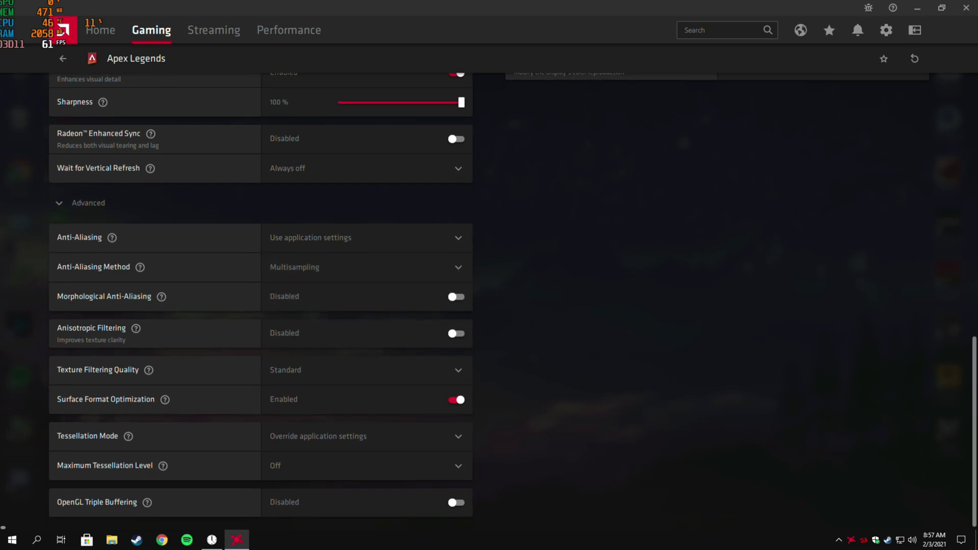
pyautogui.click(448, 433)
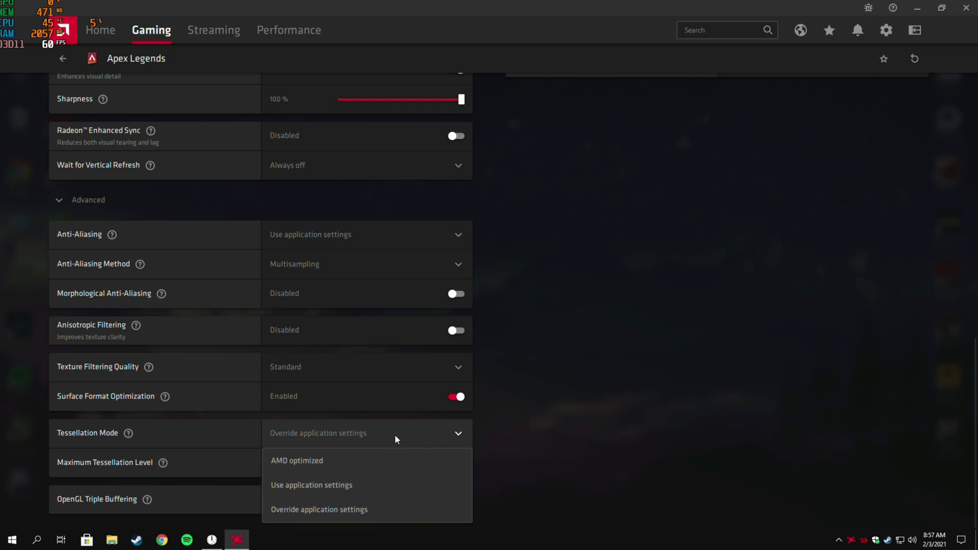
pyautogui.click(309, 456)
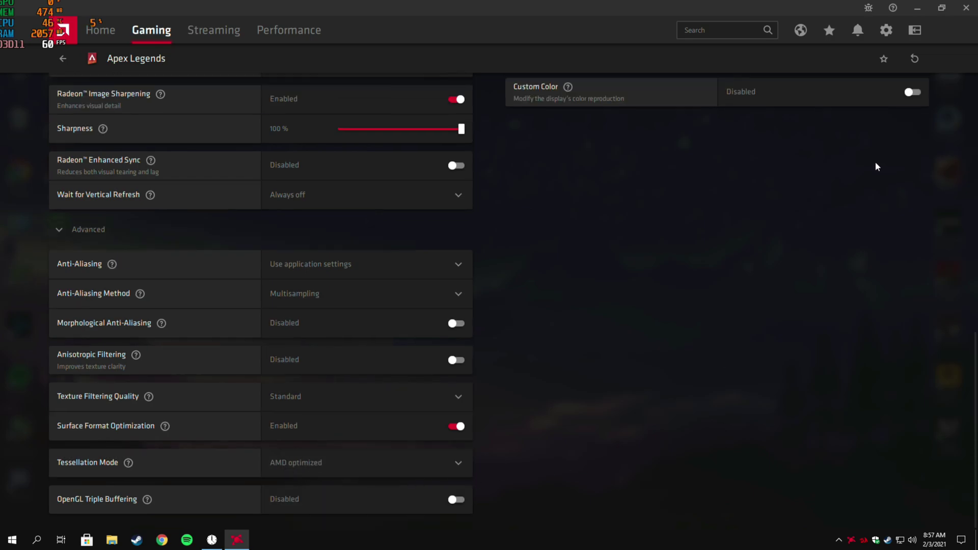
pyautogui.click(964, 9)
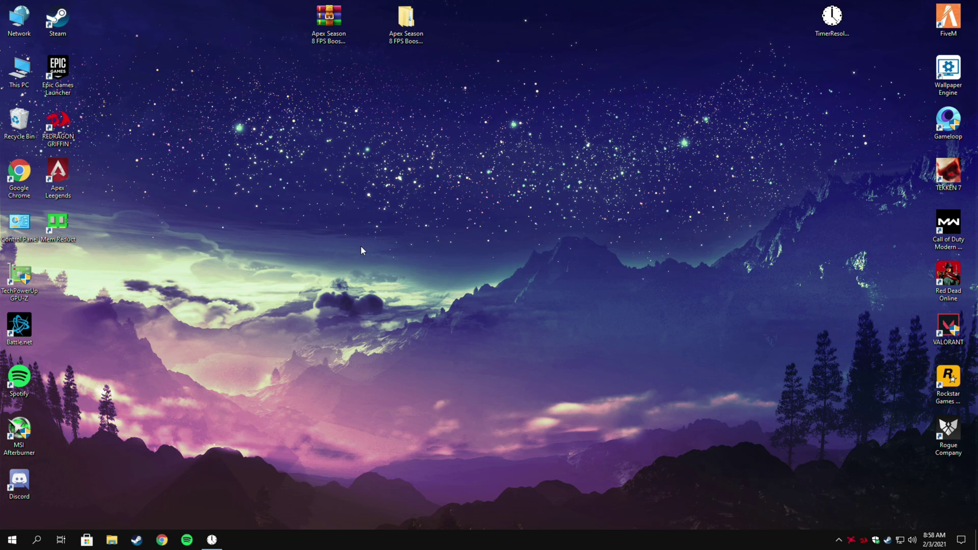
# Launch Apex Legends from the desktop, dismiss the ranked rewards notice and open the game's video settings
pyautogui.rightClick(51, 173)
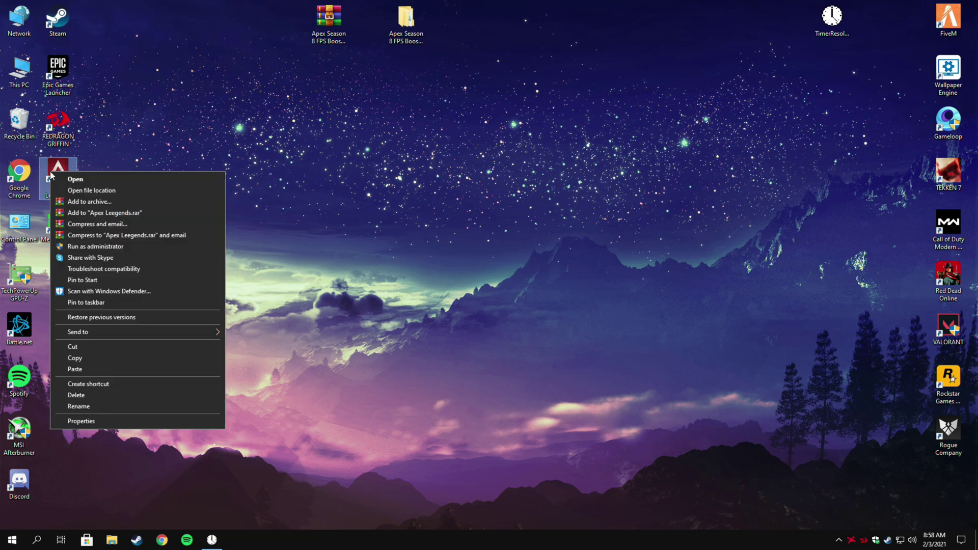
pyautogui.click(76, 179)
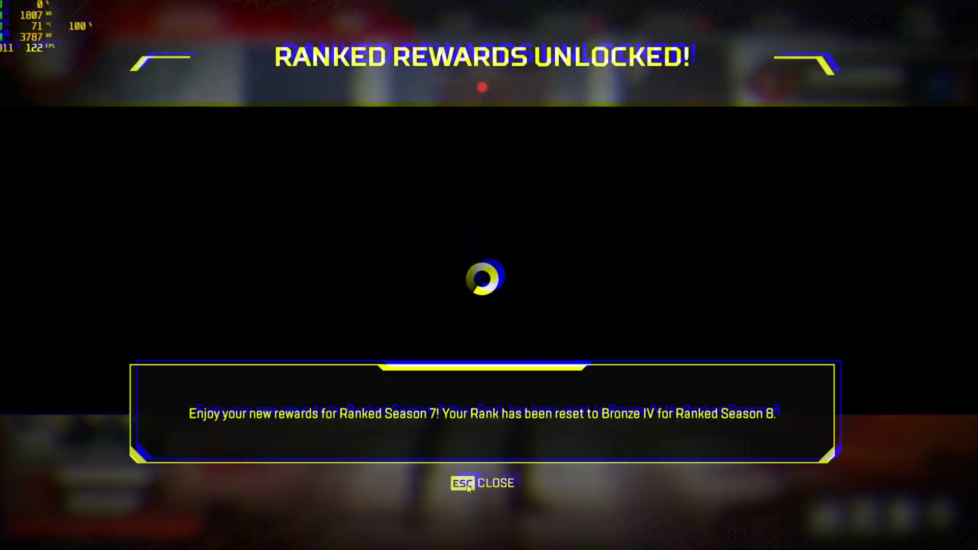
pyautogui.press('Escape')
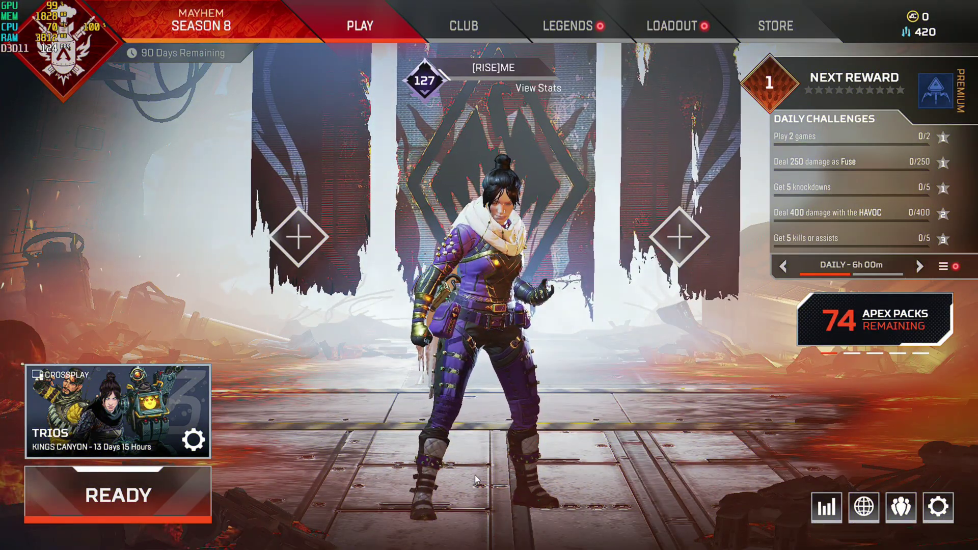
pyautogui.click(938, 508)
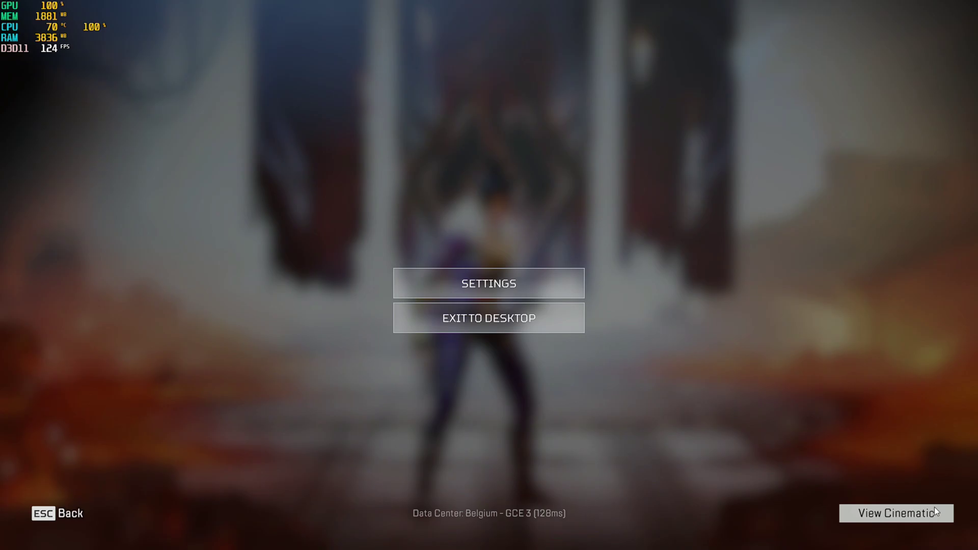
pyautogui.click(477, 284)
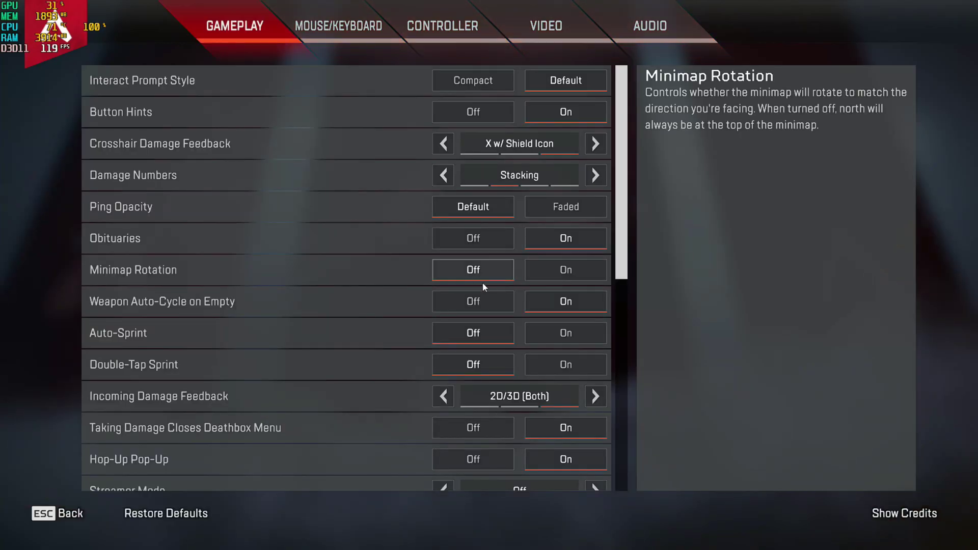
pyautogui.click(556, 26)
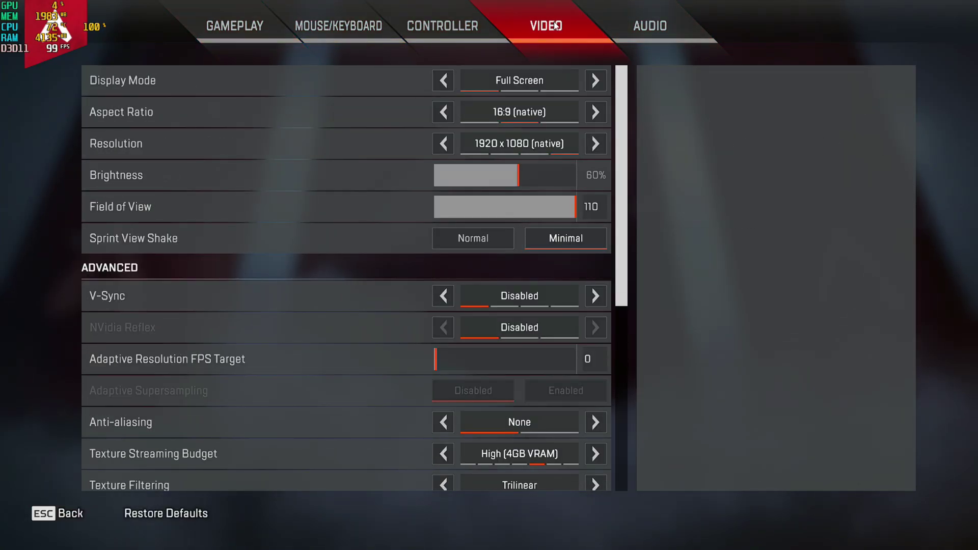
# Switch Display Mode and V-Sync to other options and return them to Full Screen and Disabled, with Field of View at 110
pyautogui.click(596, 84)
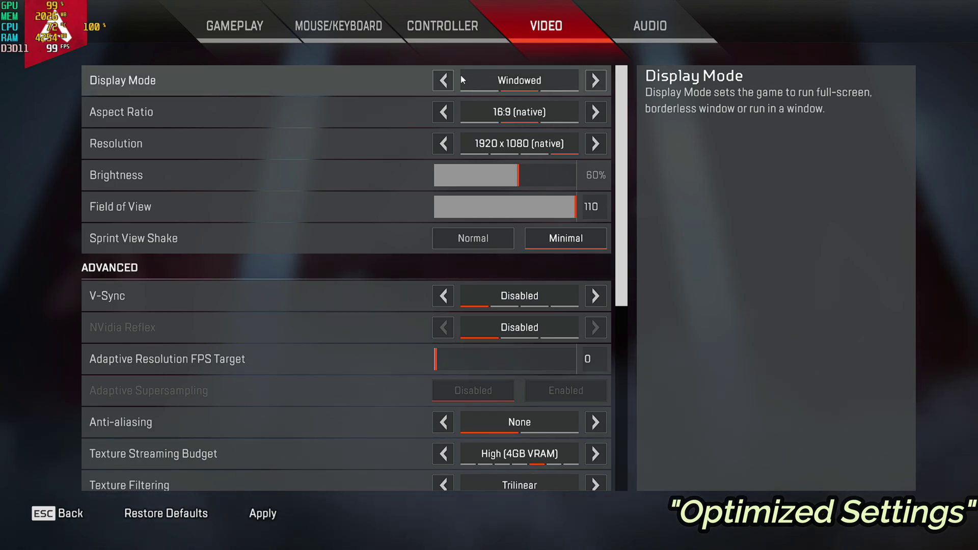
pyautogui.click(443, 80)
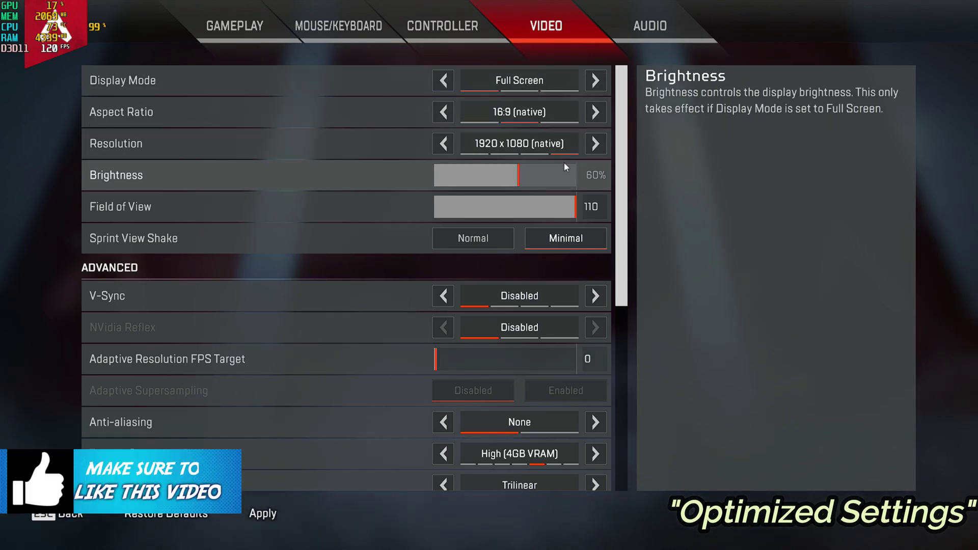
pyautogui.click(550, 213)
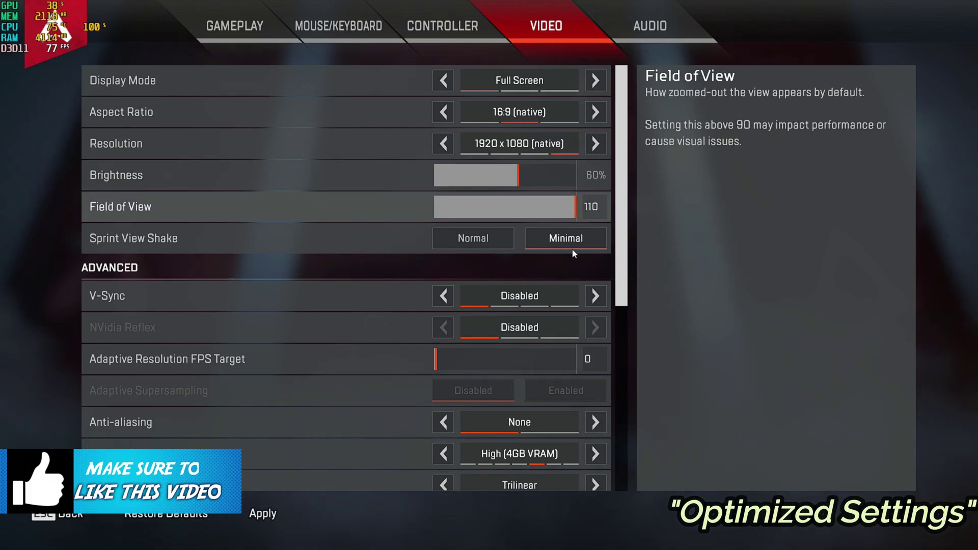
pyautogui.click(595, 296)
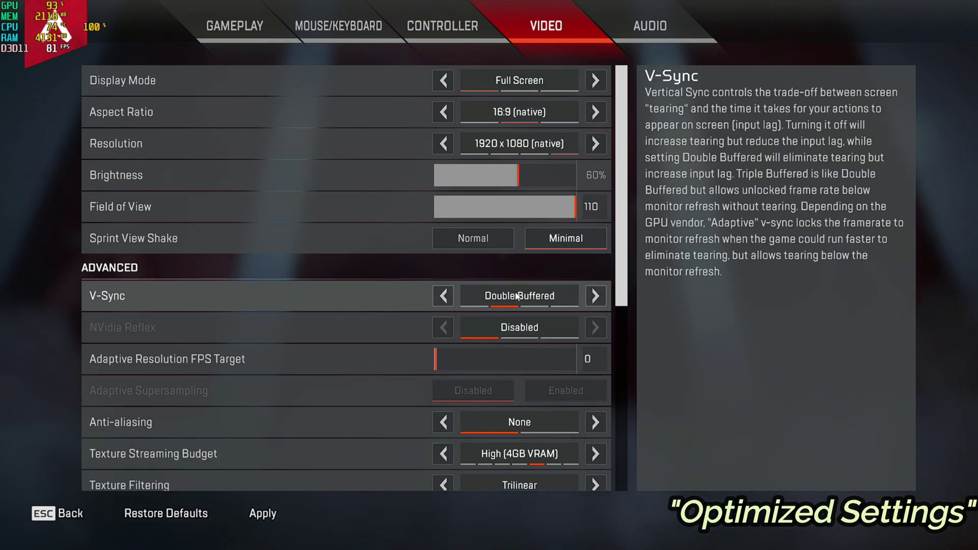
pyautogui.click(444, 295)
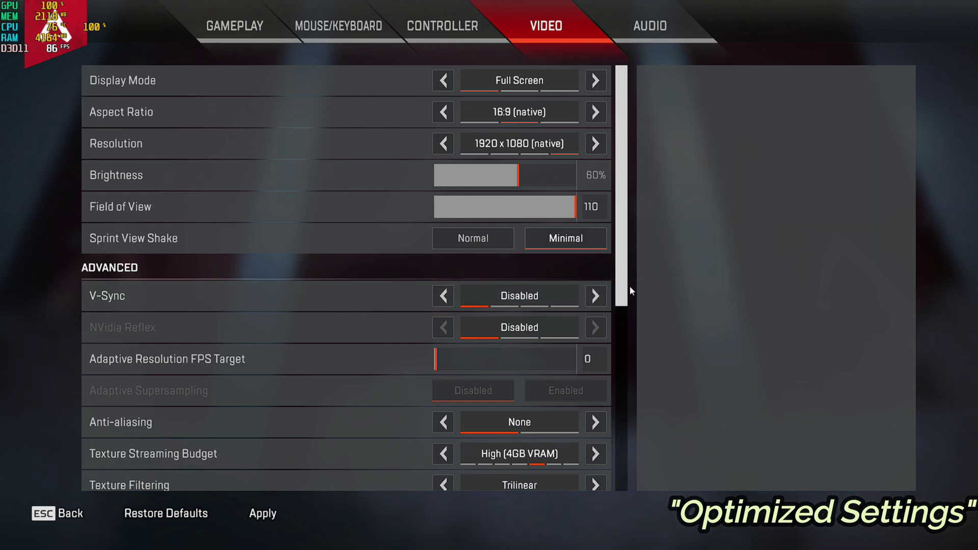
# Try other options for Anti-aliasing, Texture Streaming Budget and Texture Filtering, and return them to None, High (4GB VRAM) and Trilinear
pyautogui.moveTo(624, 284); pyautogui.dragTo(622, 400)
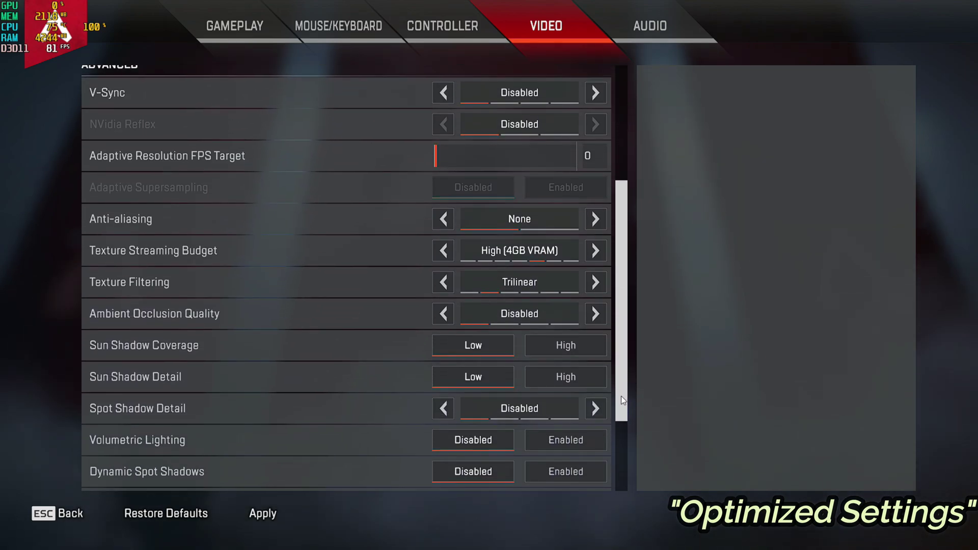
pyautogui.click(444, 220)
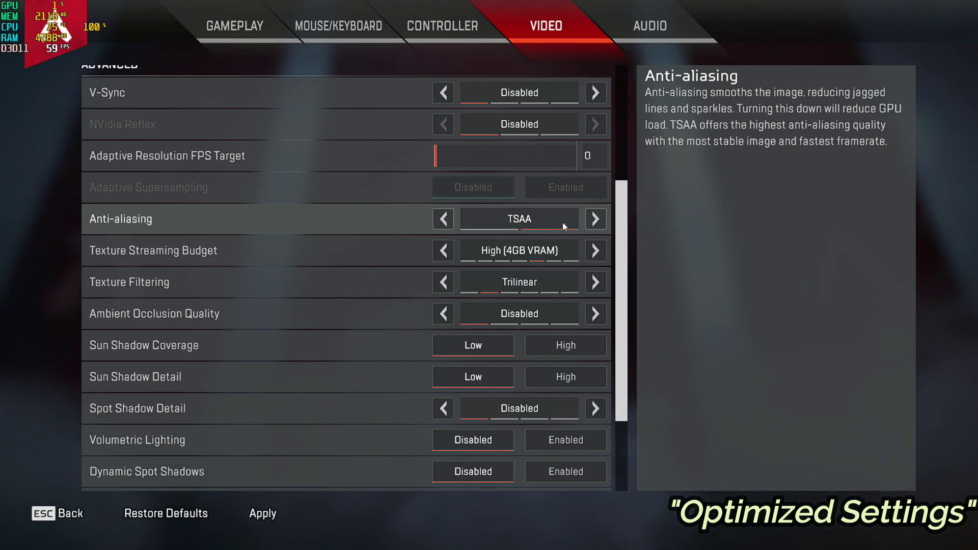
pyautogui.click(444, 220)
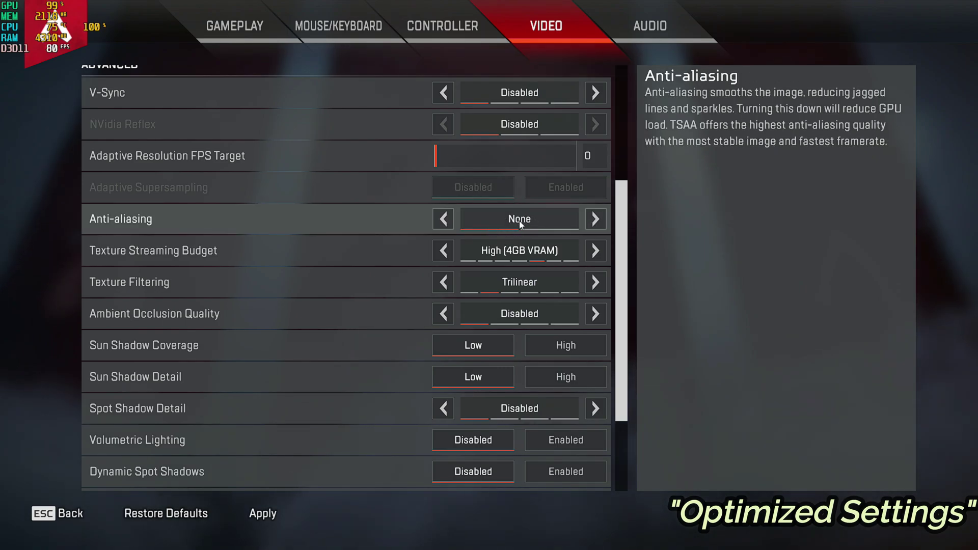
pyautogui.click(444, 251)
pyautogui.click(600, 252)
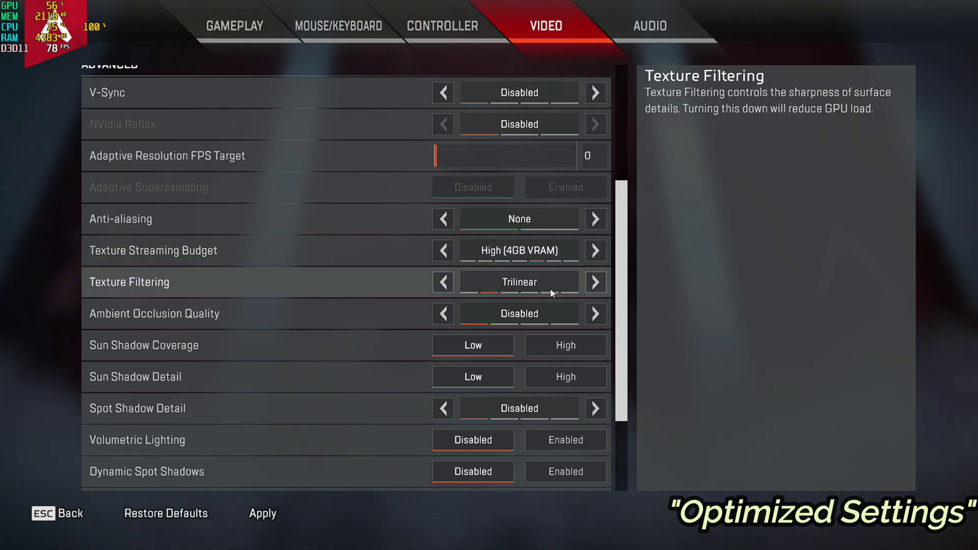
pyautogui.click(444, 282)
pyautogui.click(595, 282)
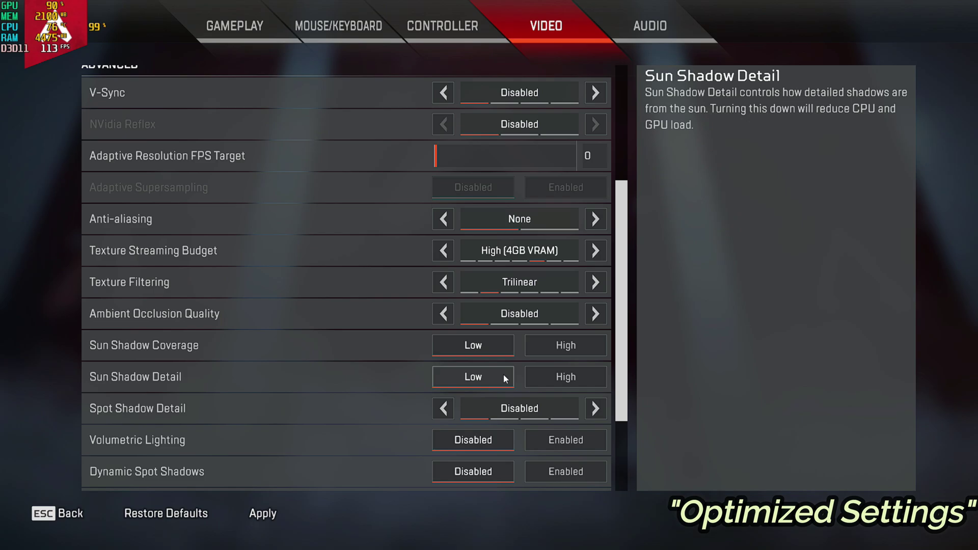
# Apply the changed video settings, including the remaining shadow, lighting and detail options as they stand, and leave the settings screen
pyautogui.moveTo(624, 373); pyautogui.dragTo(632, 445)
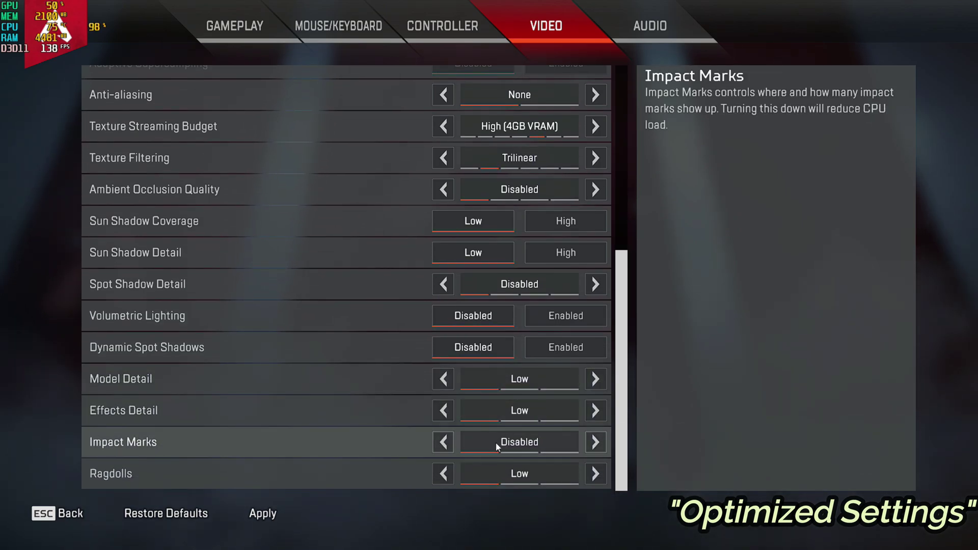
pyautogui.click(261, 512)
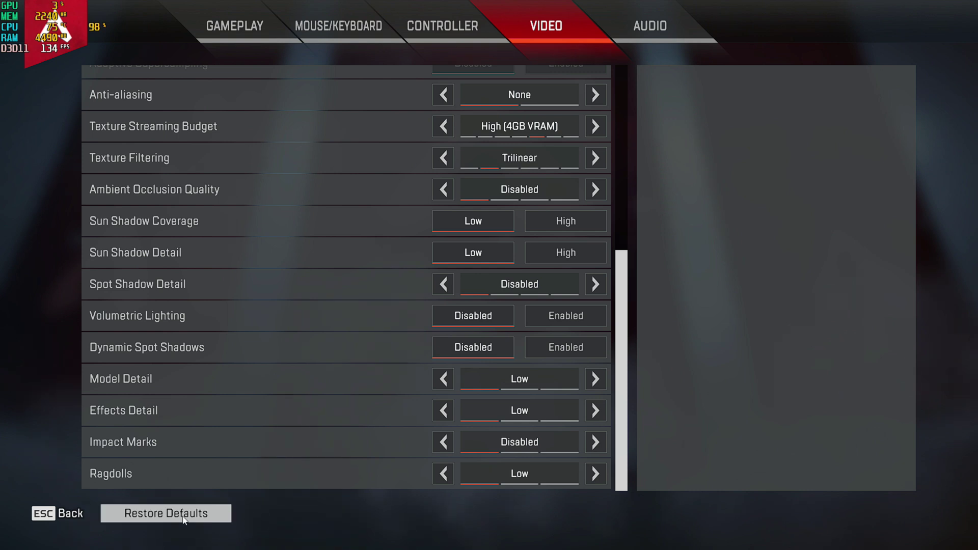
pyautogui.click(49, 514)
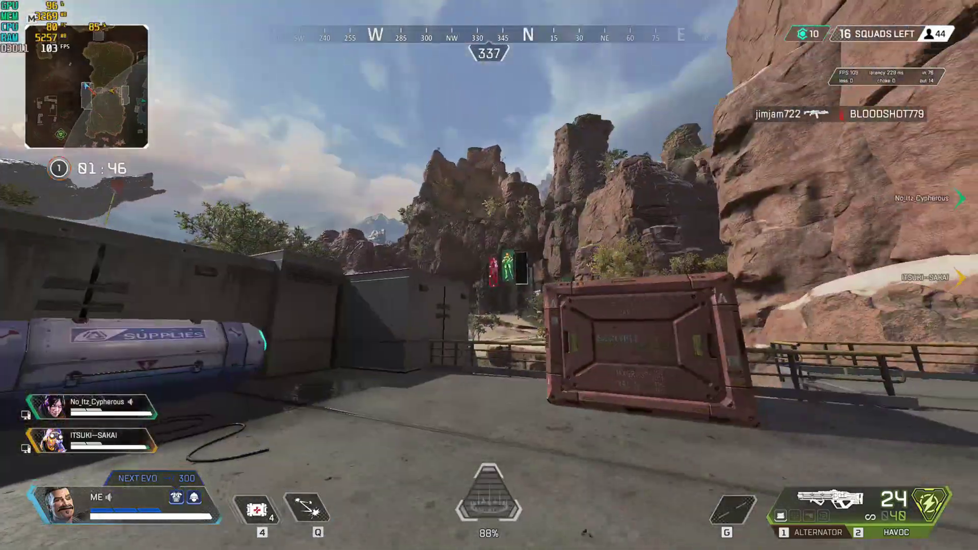
pyautogui.press('e')
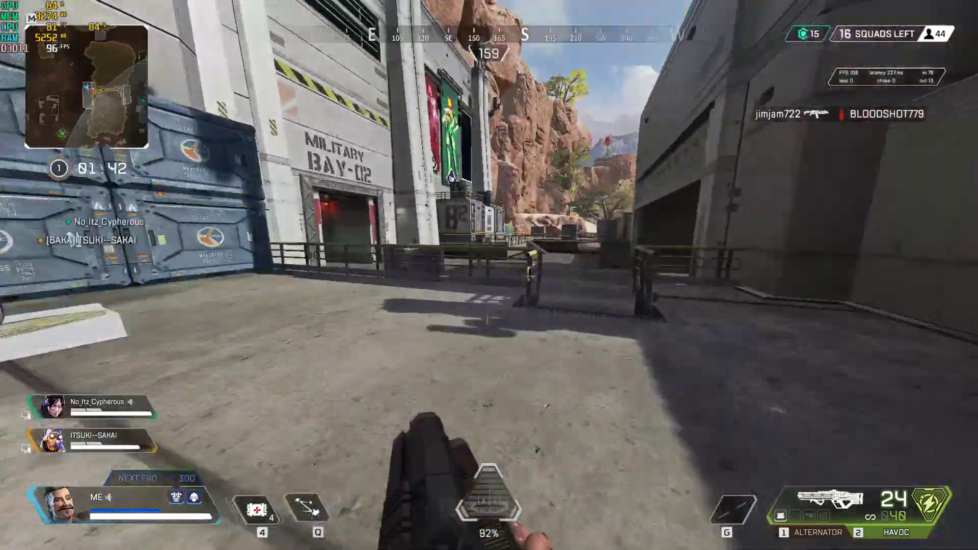
pyautogui.press('1')
pyautogui.press('w')
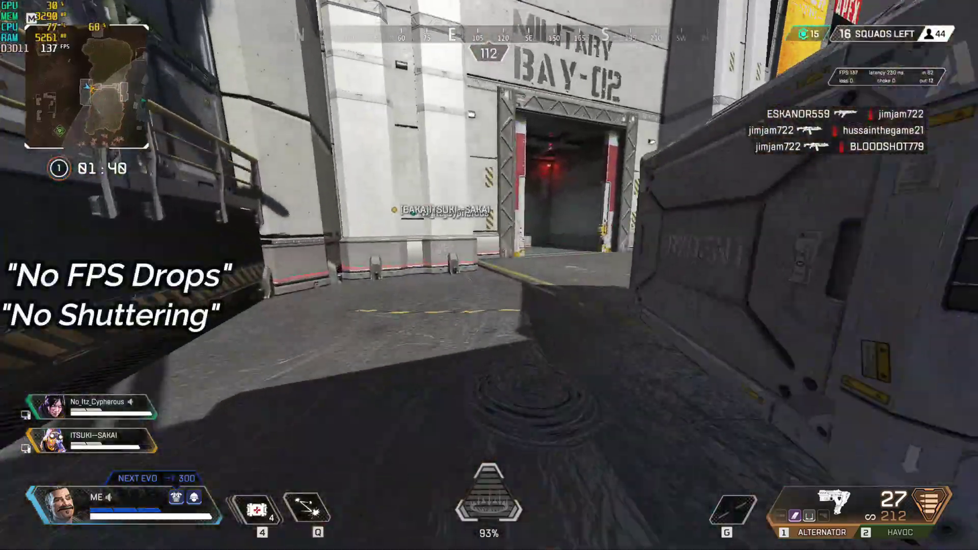
pyautogui.press('w')
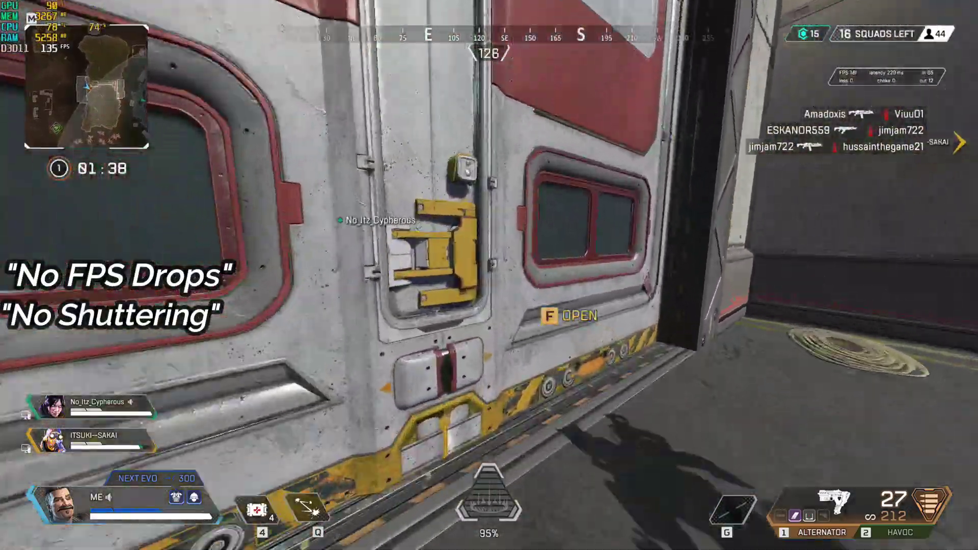
pyautogui.press('w')
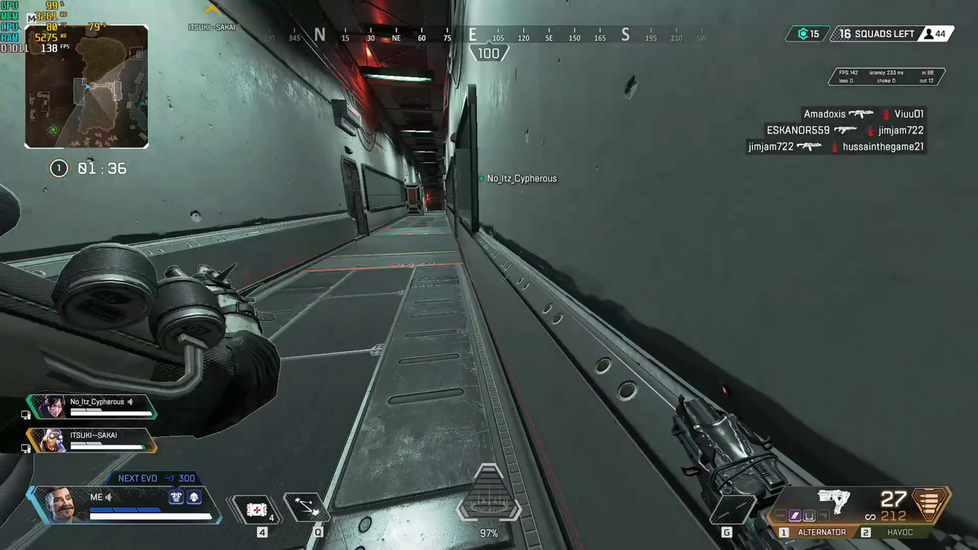
pyautogui.press('w')
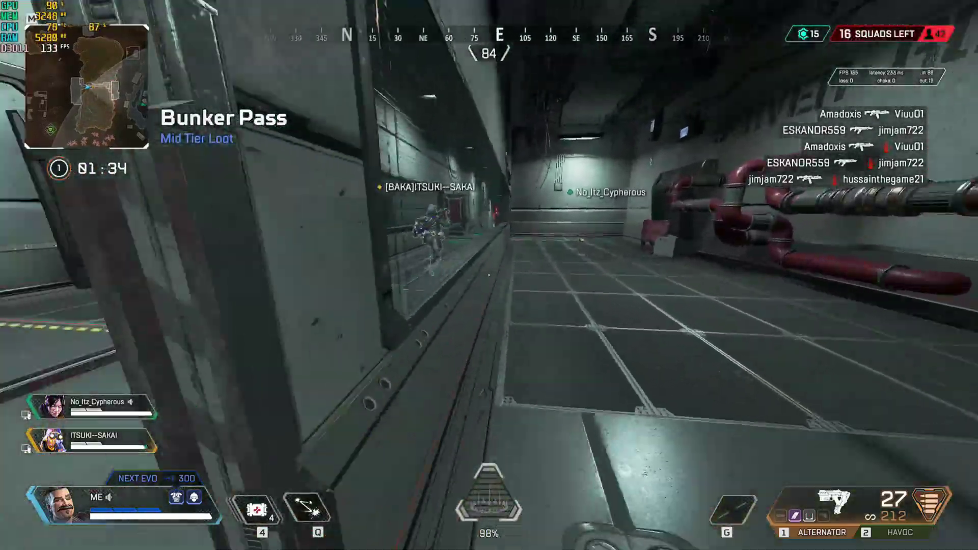